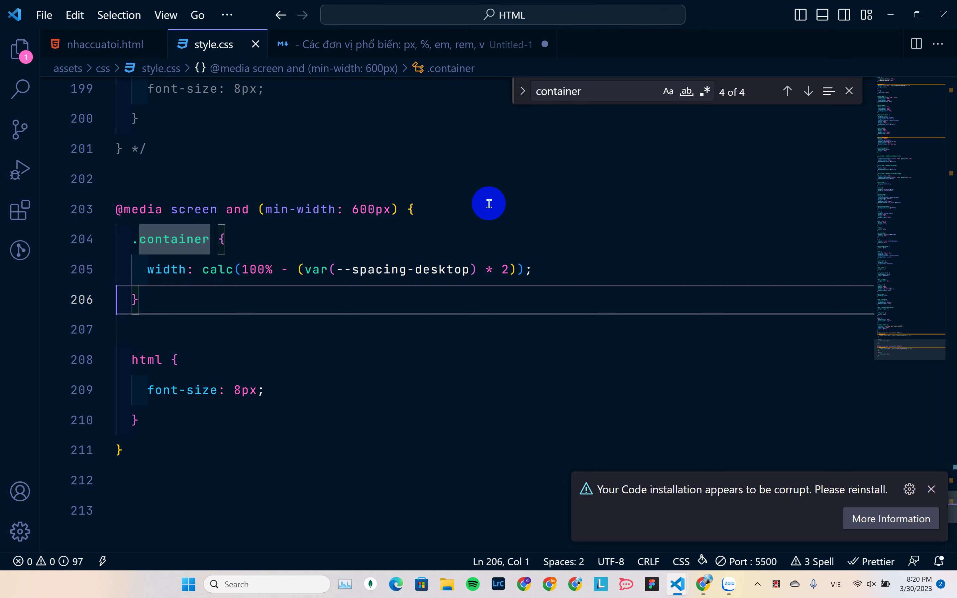
Change the .music-name font-size function from min to max, keeping 2.2rem and 15px as its arguments.
click(908, 86)
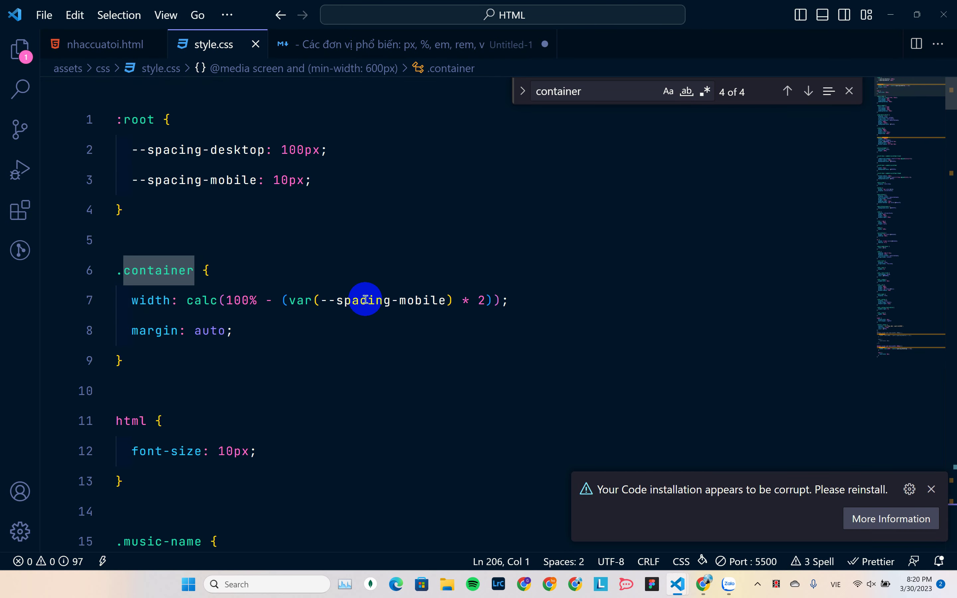
scroll(325, 305, down, 3)
drag(349, 359, 116, 350)
click(315, 348)
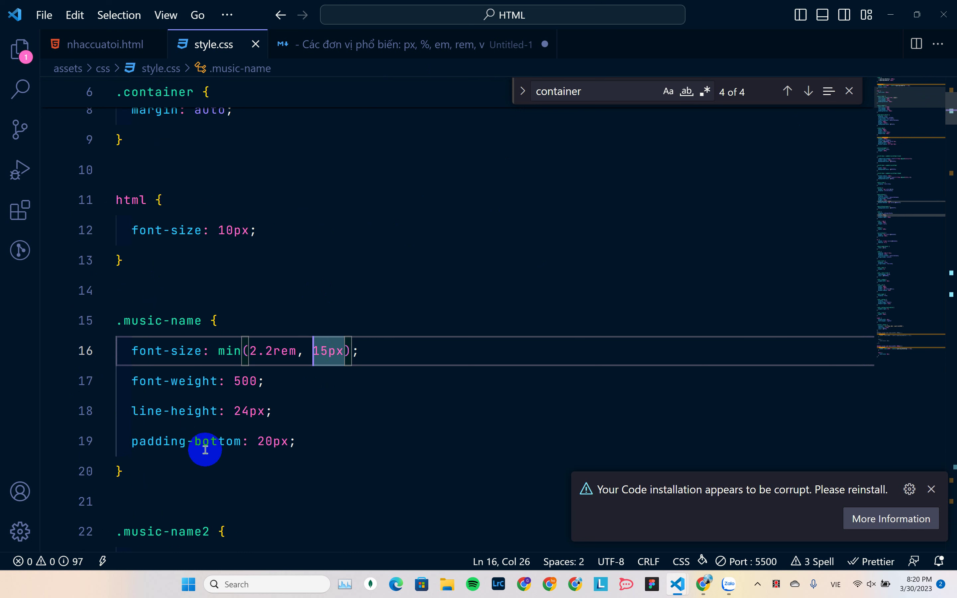
double_click(229, 351)
text(max)
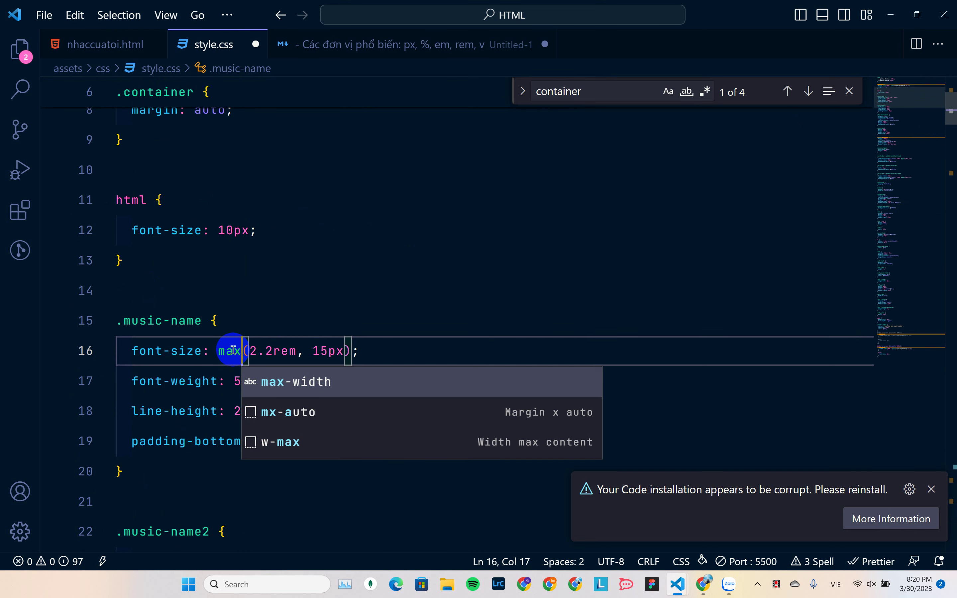
key(Escape)
click(384, 346)
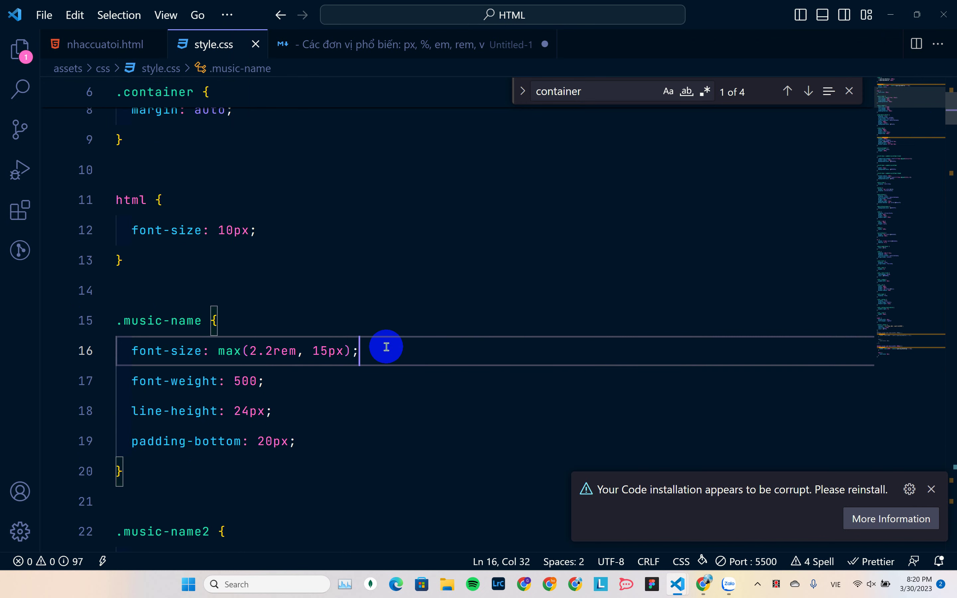
Highlight the 2.2rem argument, then switch to Chrome and inspect the first song heading's rendered font size.
drag(250, 350, 299, 350)
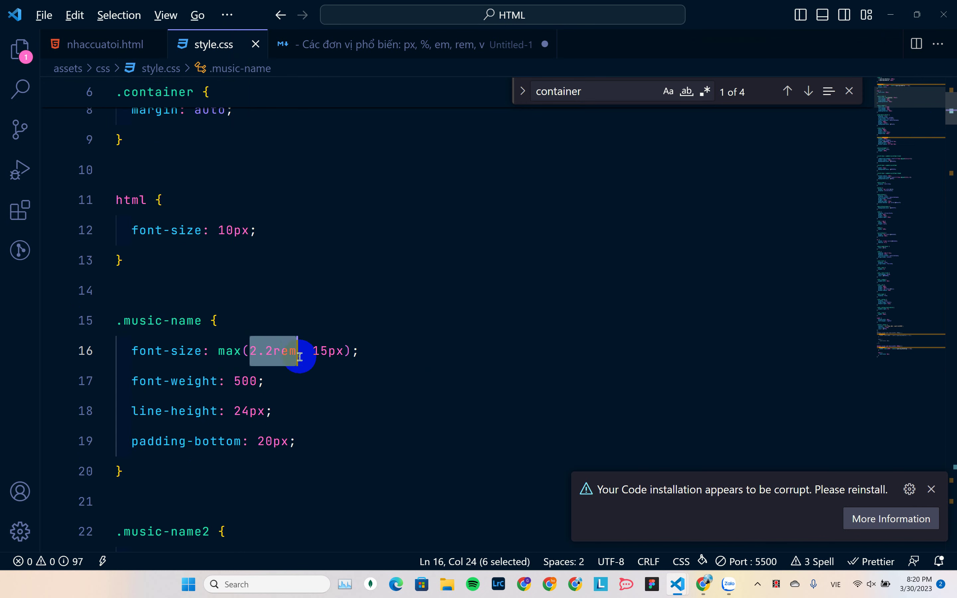
key(alt+Tab)
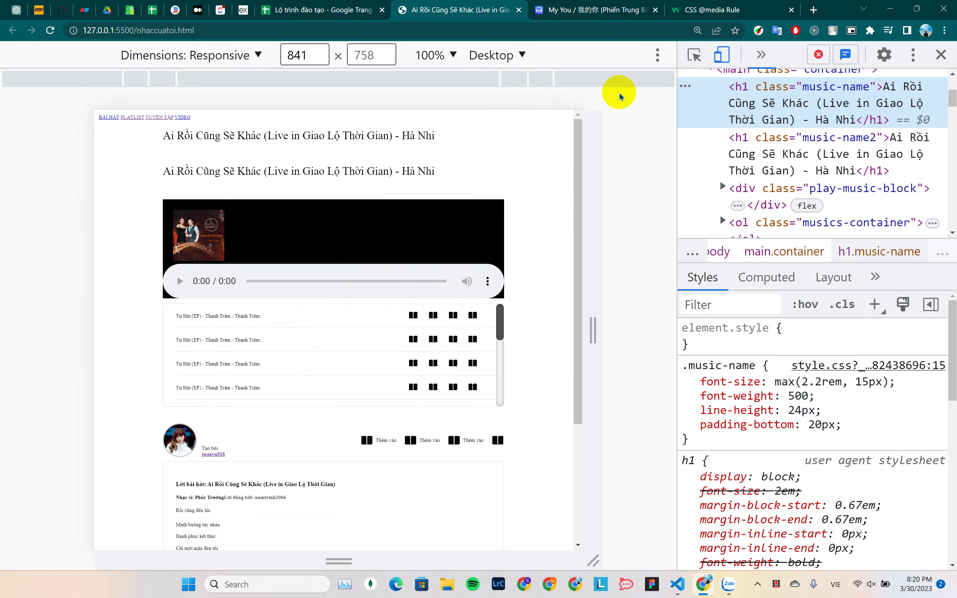
click(694, 55)
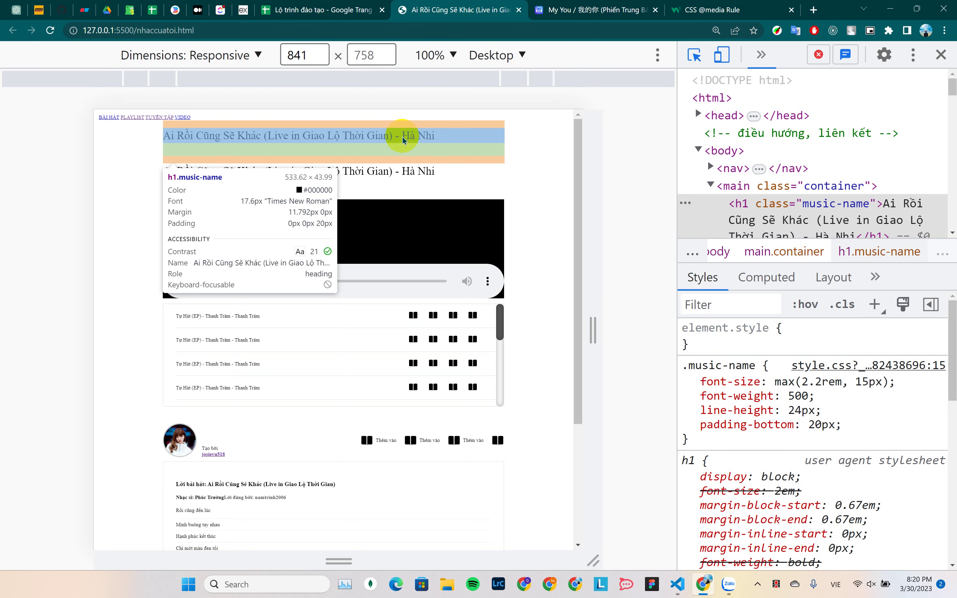
Back in VS Code, delete the html rule from the min-width 600px media query and check the song heading in Chrome.
key(alt+Tab)
click(894, 358)
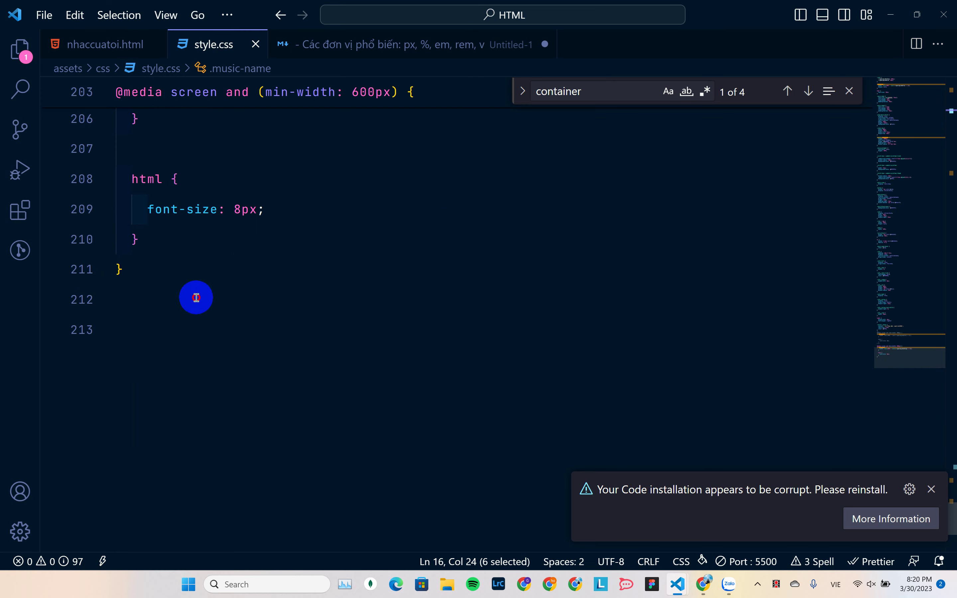
click(196, 298)
scroll(209, 406, up, 5)
scroll(181, 433, down, 2)
click(148, 468)
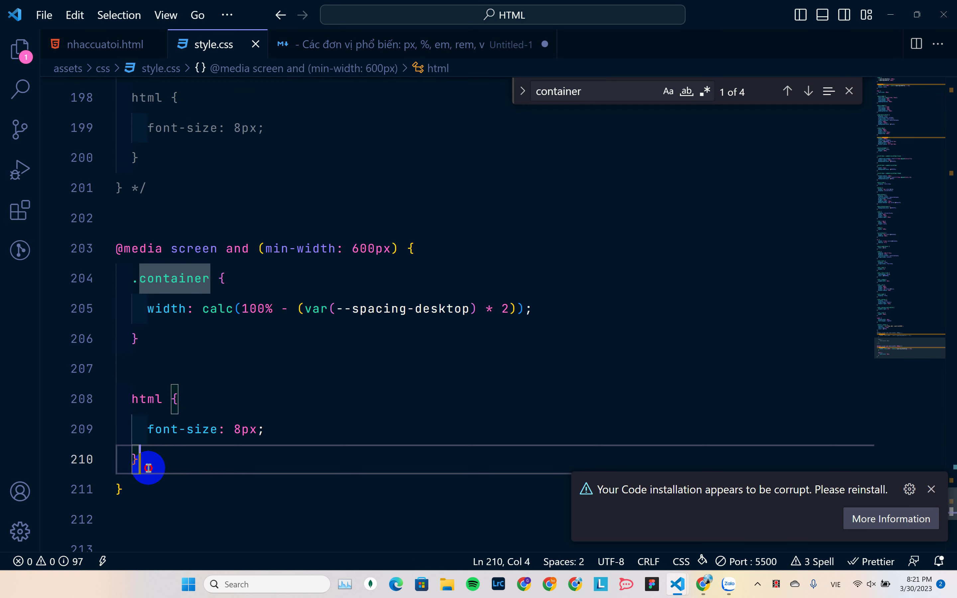
drag(148, 467, 91, 369)
key(BackSpace)
key(BackSpace)
key(alt+Tab)
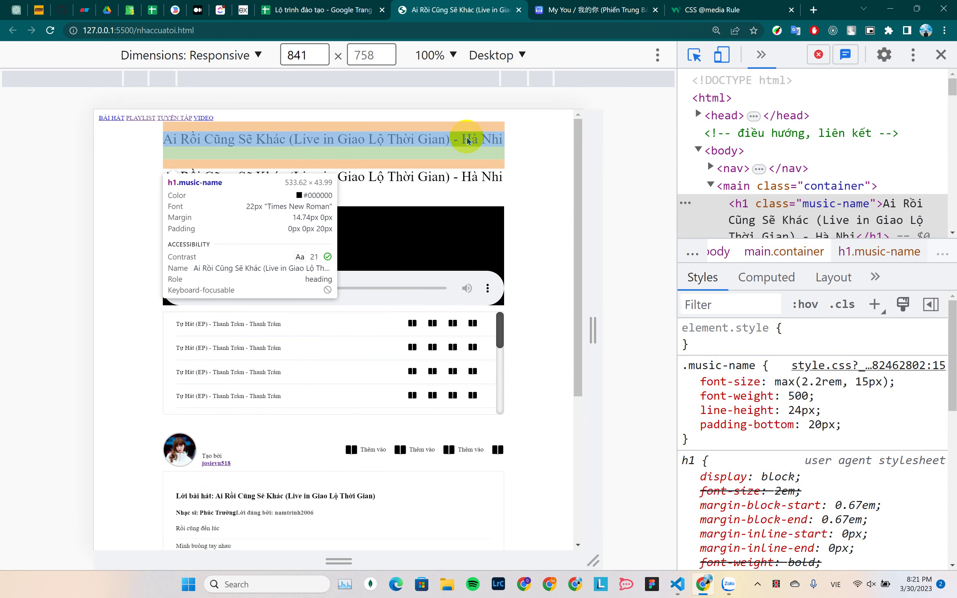
Return to VS Code, glance at the lesson notes and highlight the calc expression in the top-level .container width in style.css.
key(alt+Tab)
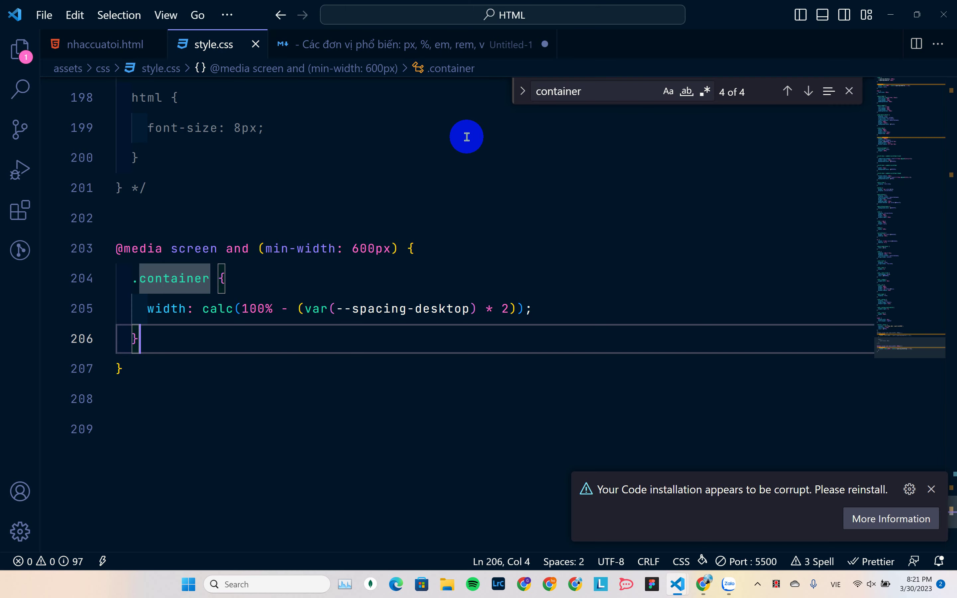
click(380, 41)
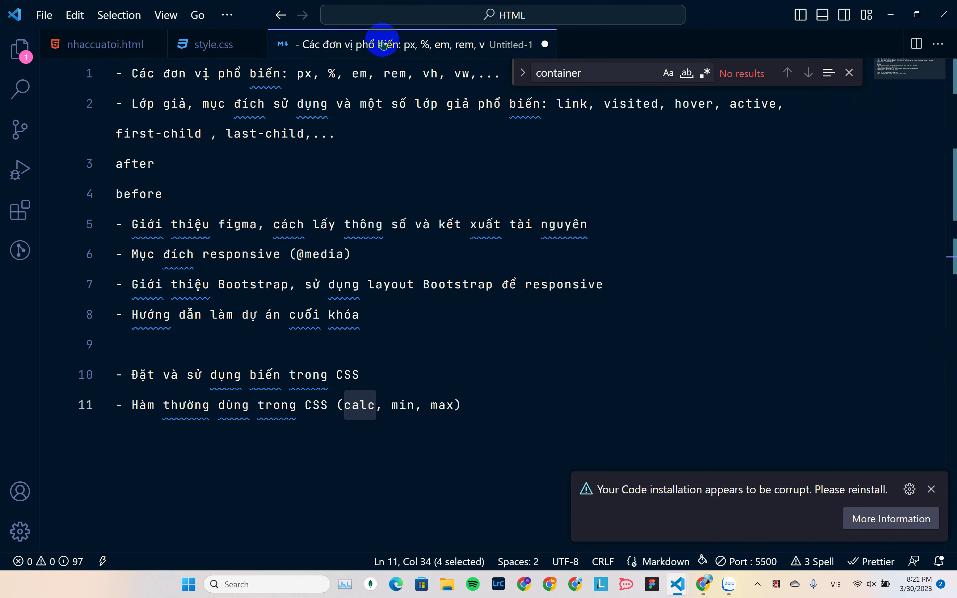
click(229, 40)
scroll(391, 274, up, 3)
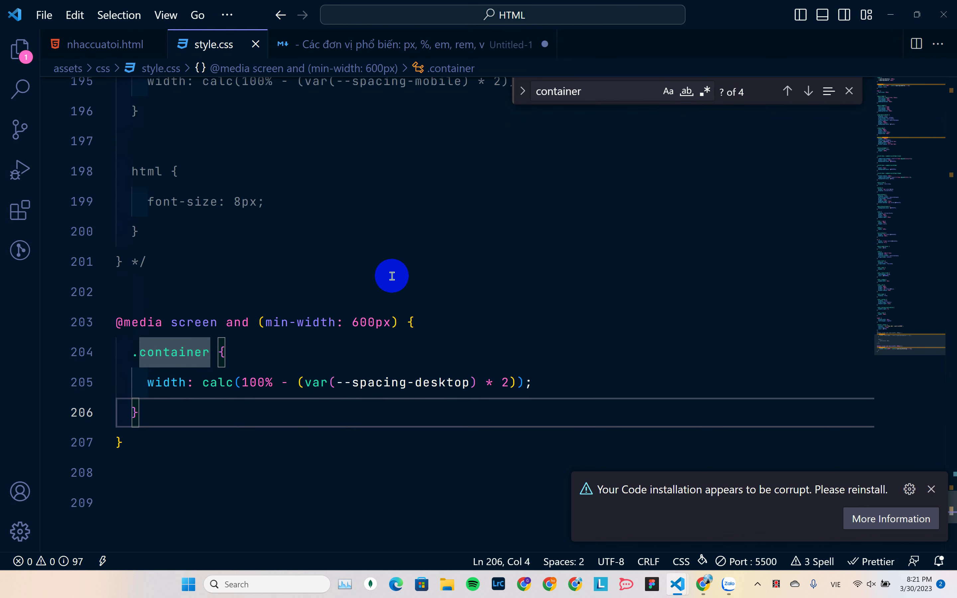
click(911, 85)
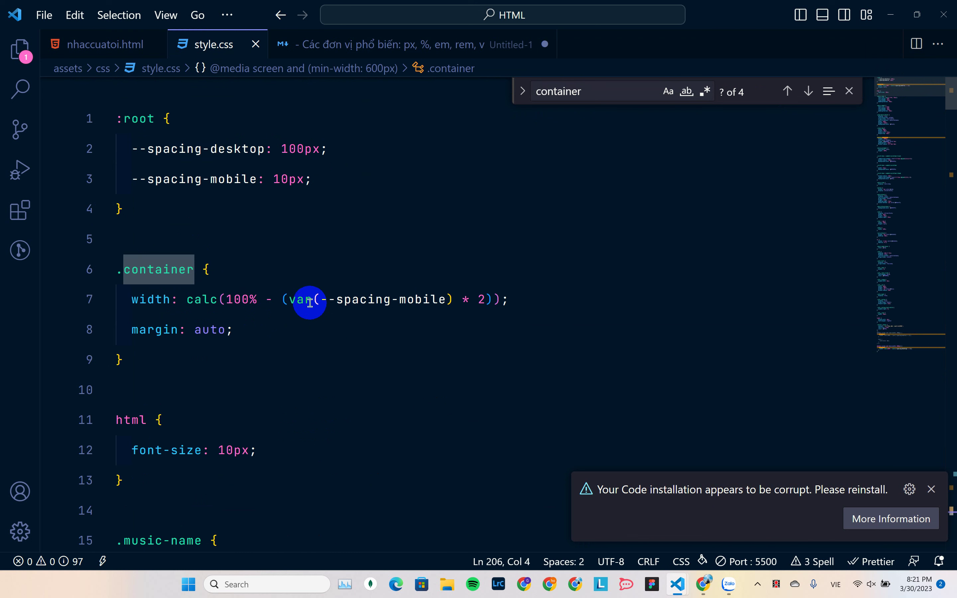
drag(195, 298, 282, 292)
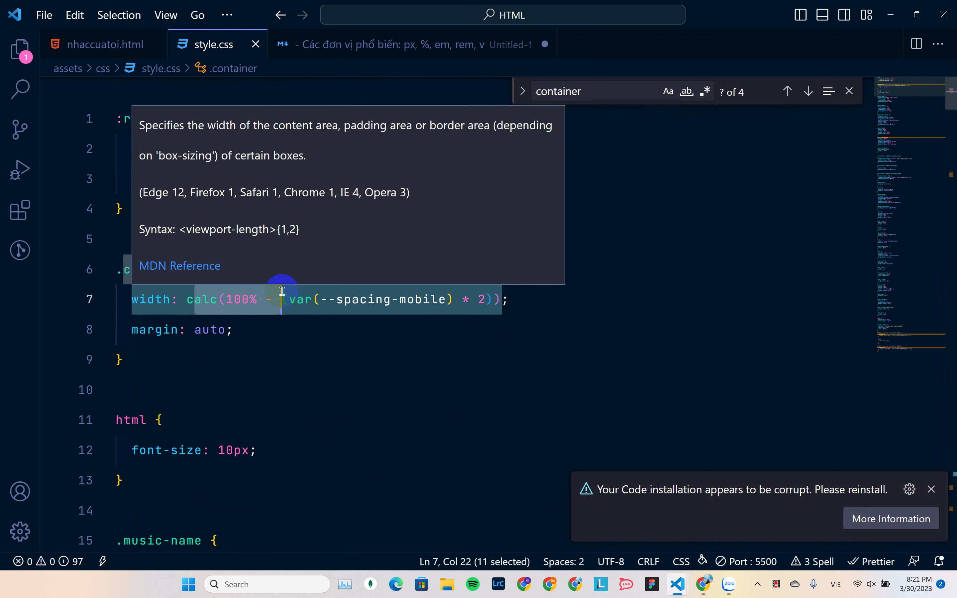
Review the last two lesson notes, covering common CSS functions and setting variables in CSS.
click(413, 47)
click(542, 405)
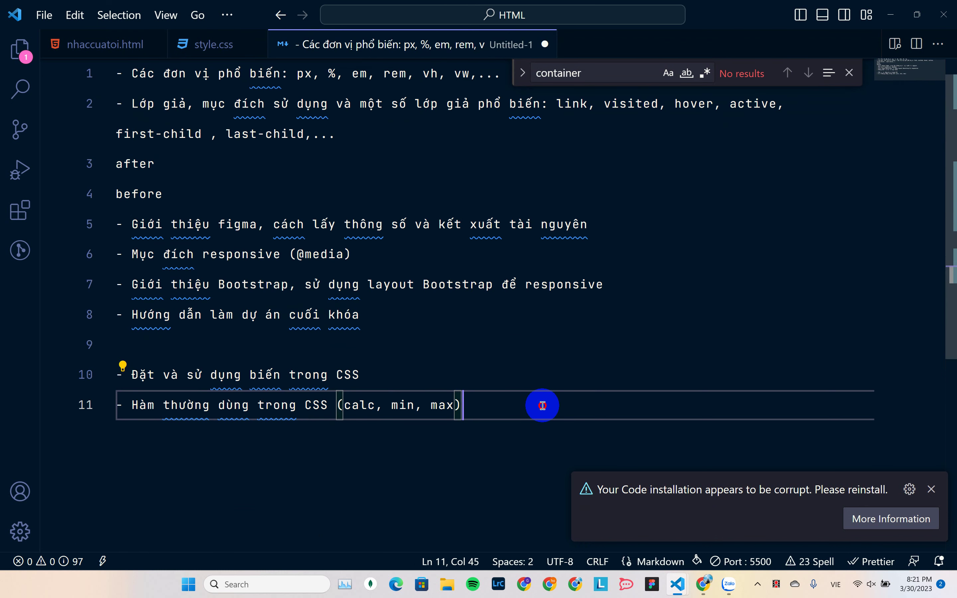
drag(542, 406, 86, 391)
drag(465, 348, 117, 374)
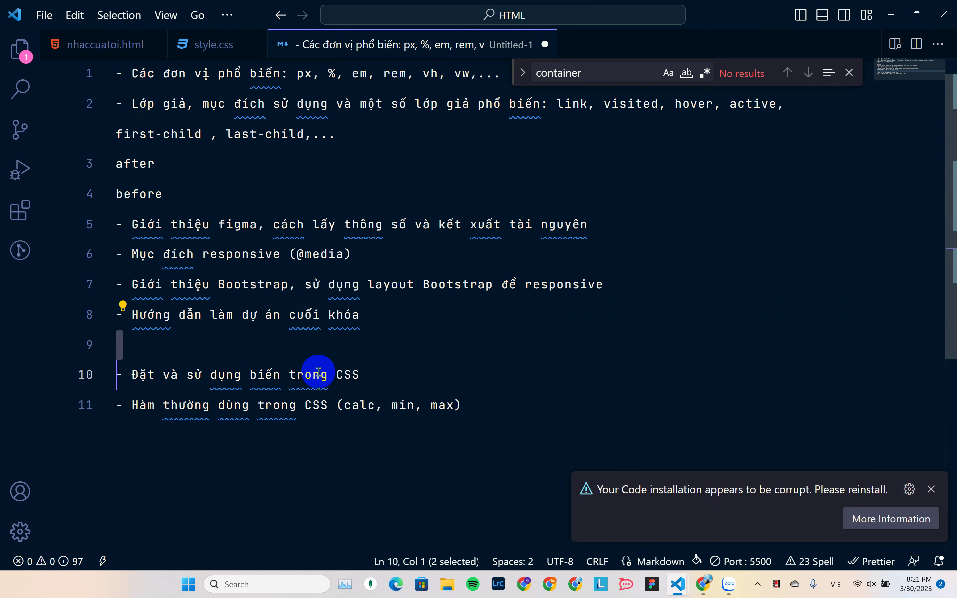
drag(447, 378, 170, 378)
Switch to Chrome and examine the --spacing-desktop and --spacing-mobile variables inherited from :root in the song page's styles.
key(alt+Tab)
click(494, 301)
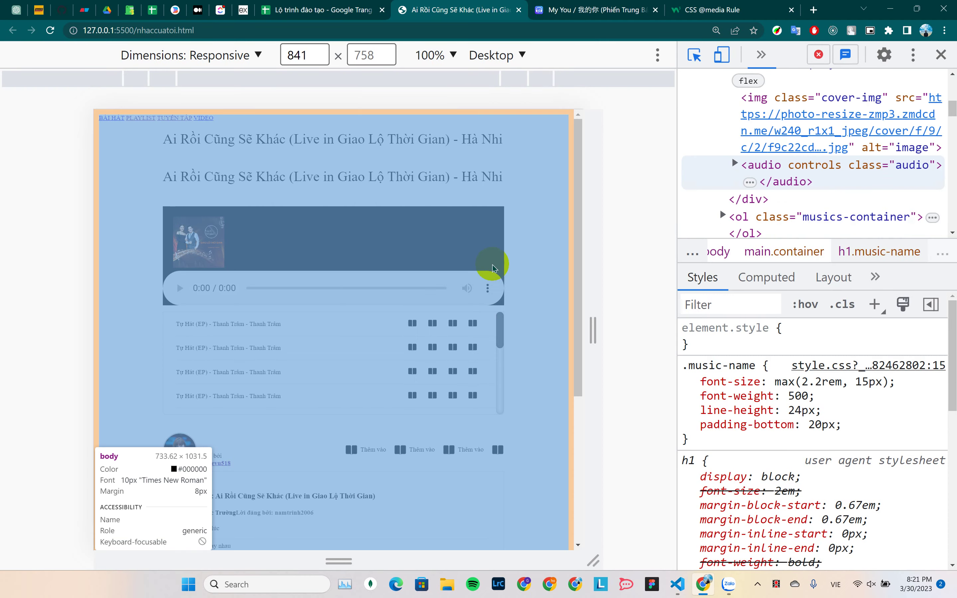
click(598, 8)
click(460, 10)
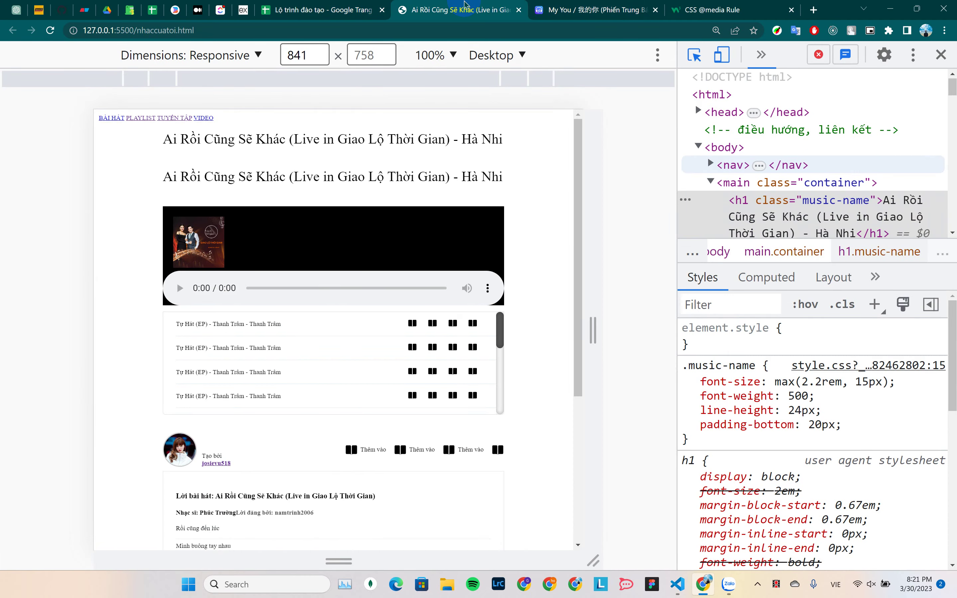
scroll(889, 507, down, 6)
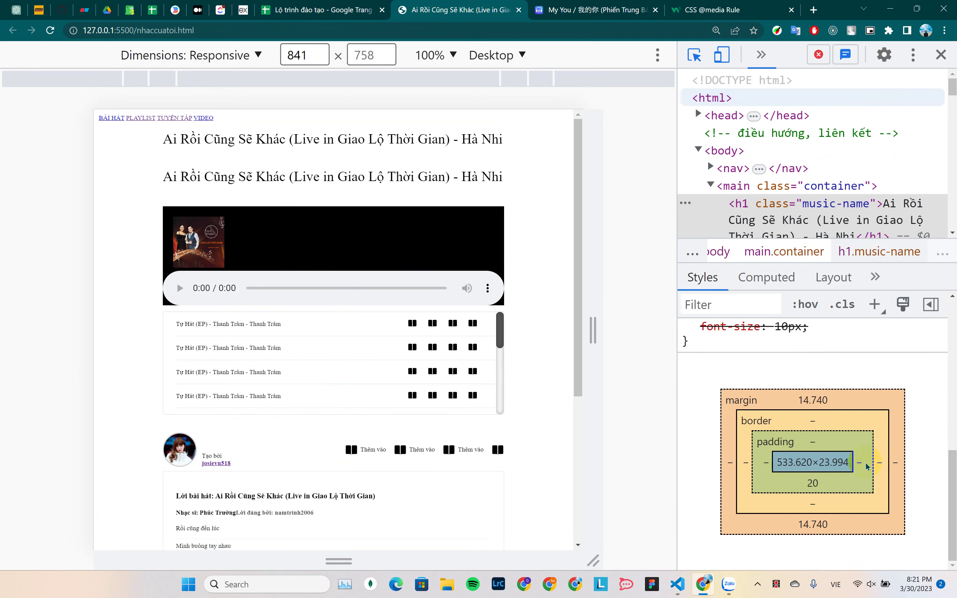
scroll(865, 461, up, 3)
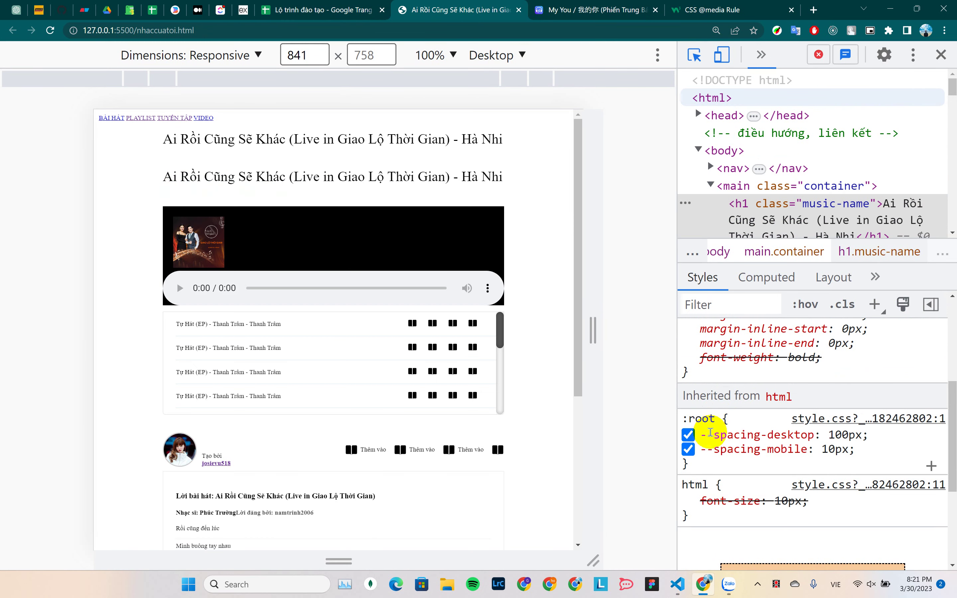
drag(703, 435, 859, 451)
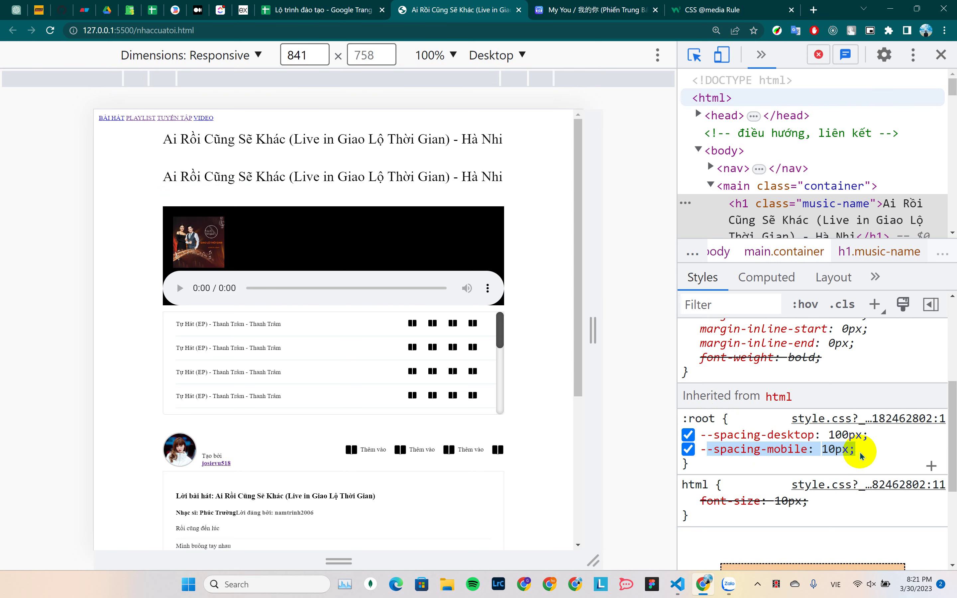
Return to VS Code and review the :root variable declarations at the start of style.css.
key(alt+Tab)
scroll(399, 353, up, 1)
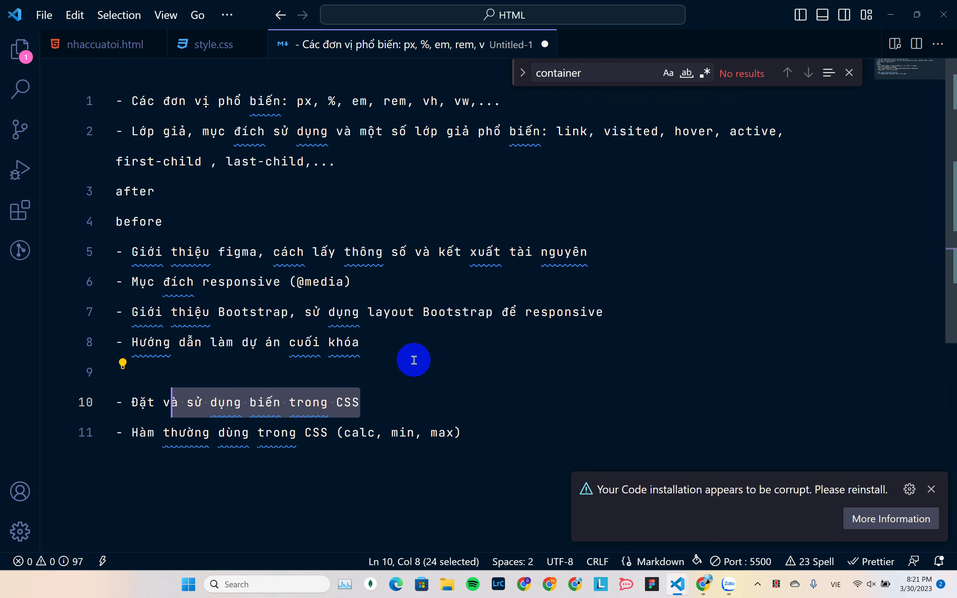
click(218, 45)
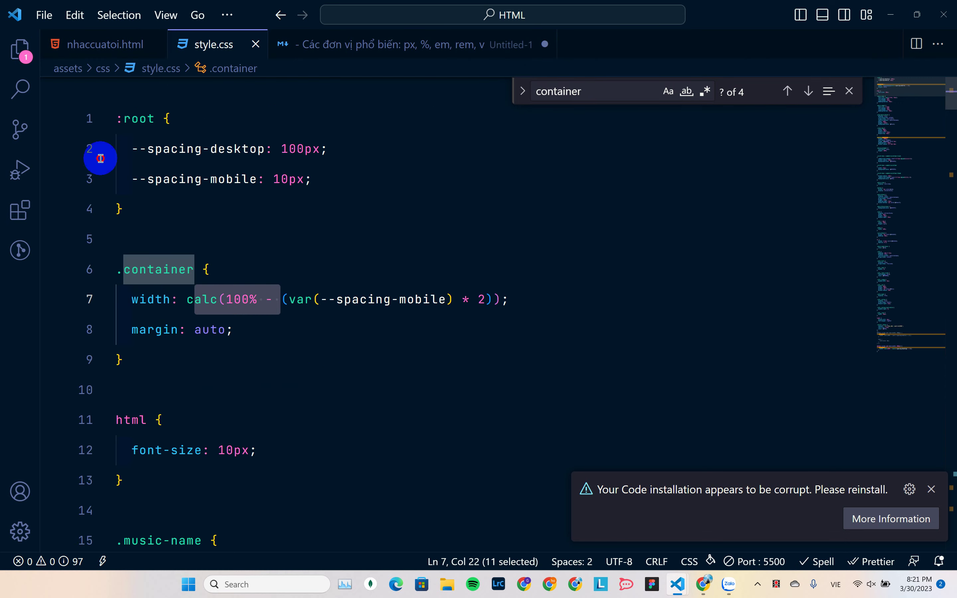
click(65, 117)
Switch to Chrome and open vivumall.com in a new tab.
key(alt+Tab)
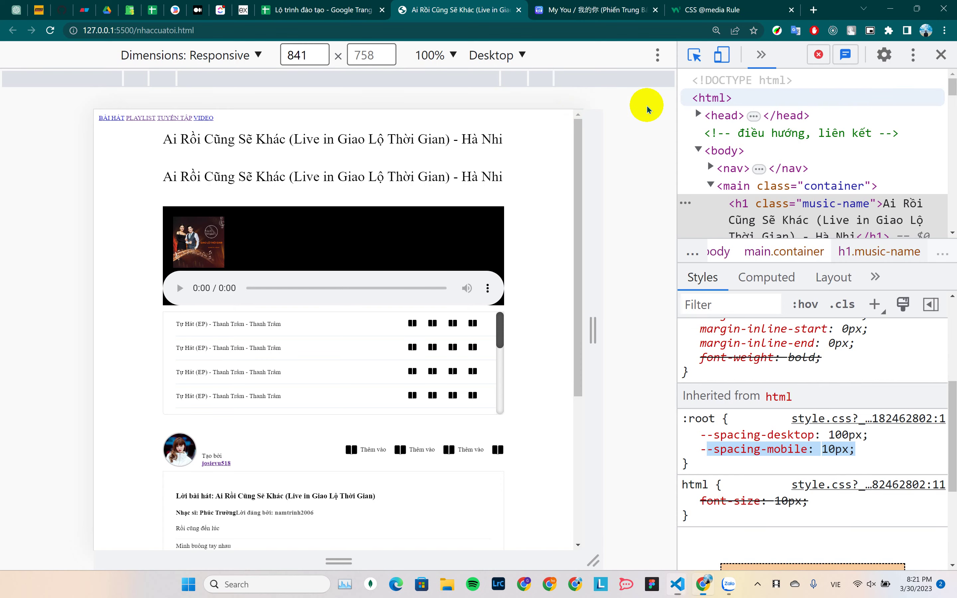
click(811, 10)
text(ww)
key(BackSpace)
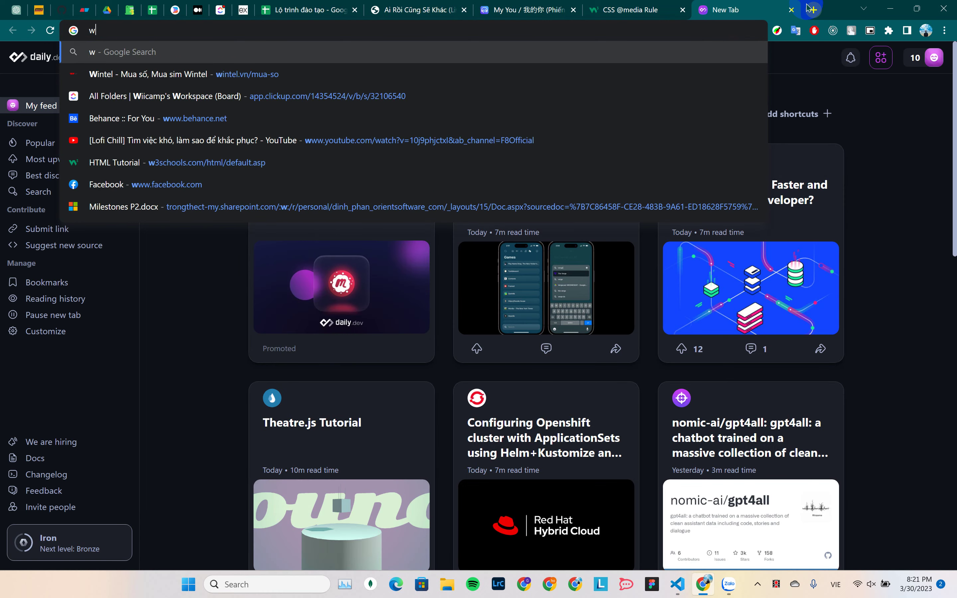
key(BackSpace)
text(viv)
key(Return)
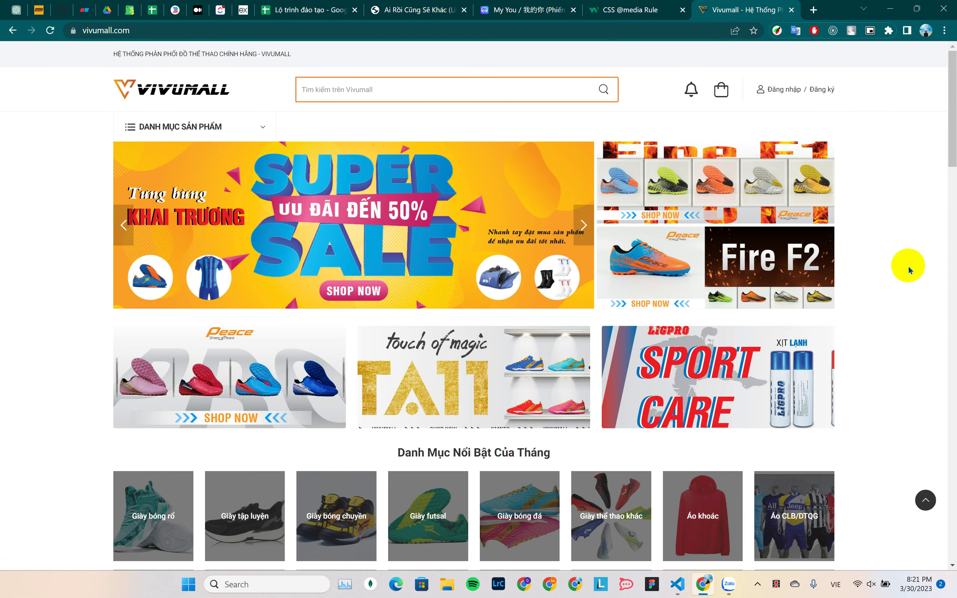
Open the developer tools on the Vivumall page, shrink their text and examine the --toastify CSS variables under :root.
key(F12)
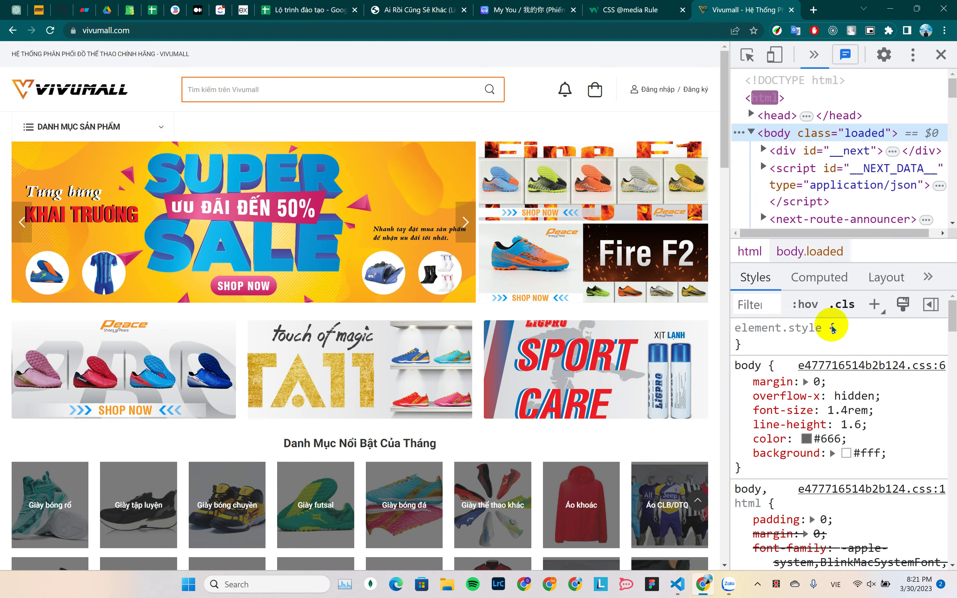
click(755, 392)
key(ctrl+minus)
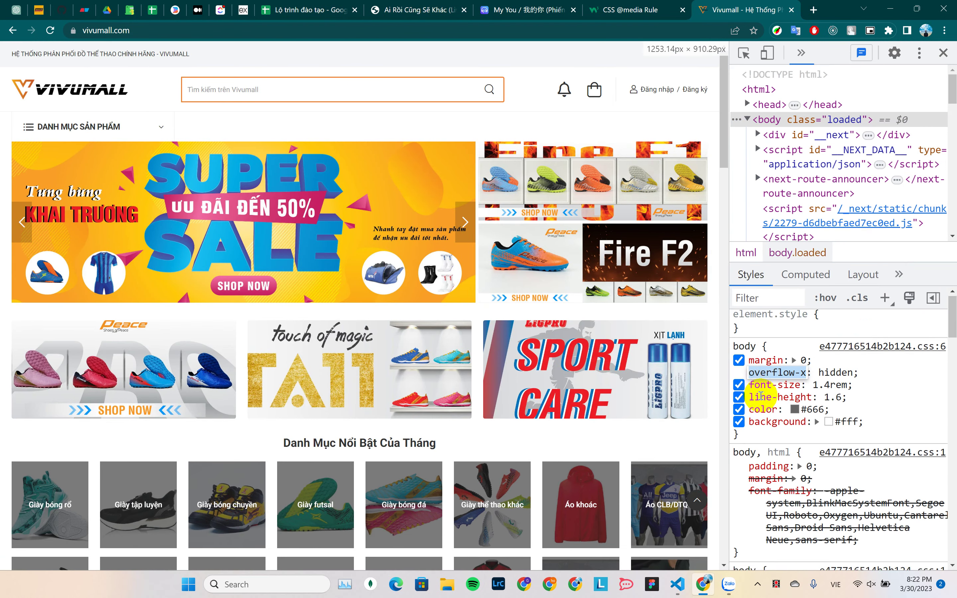
scroll(865, 435, down, 5)
scroll(867, 439, up, 5)
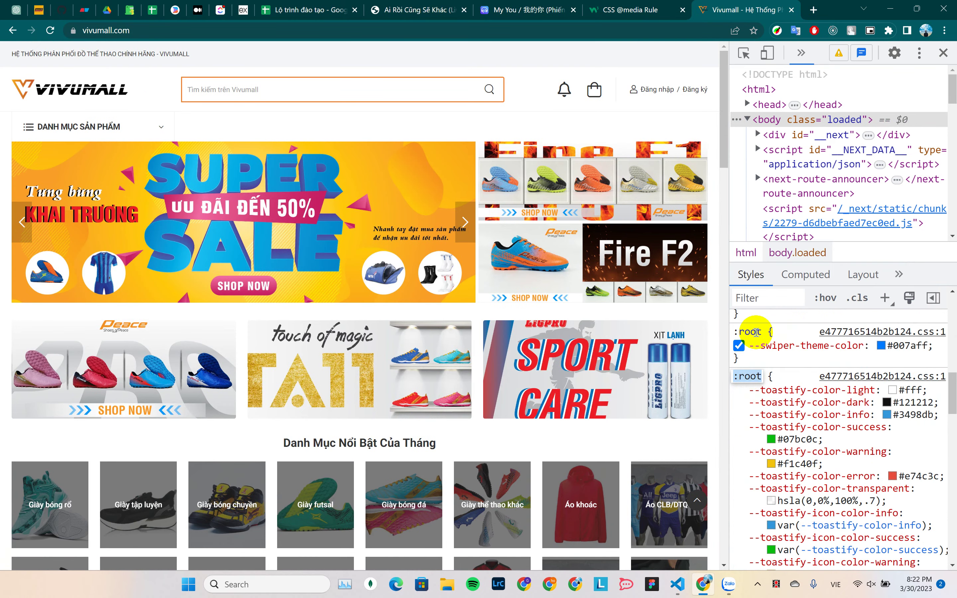
scroll(785, 367, down, 8)
scroll(791, 366, up, 3)
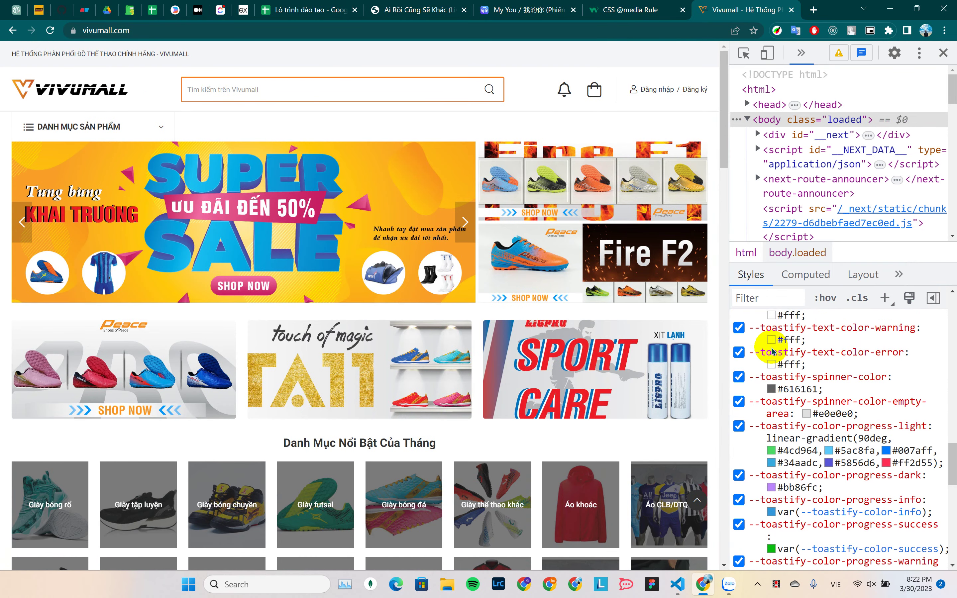
drag(760, 328, 899, 327)
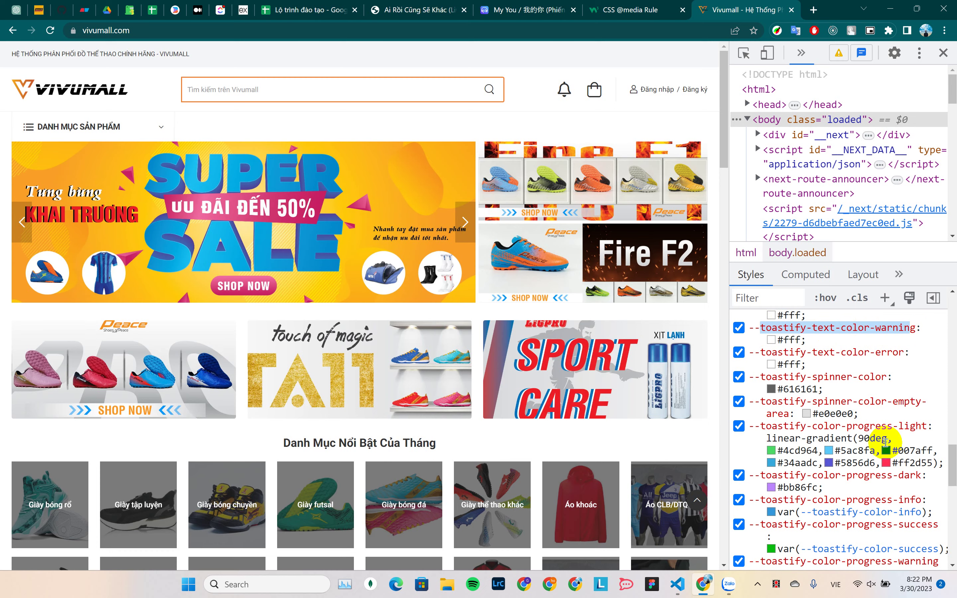
drag(874, 437, 786, 437)
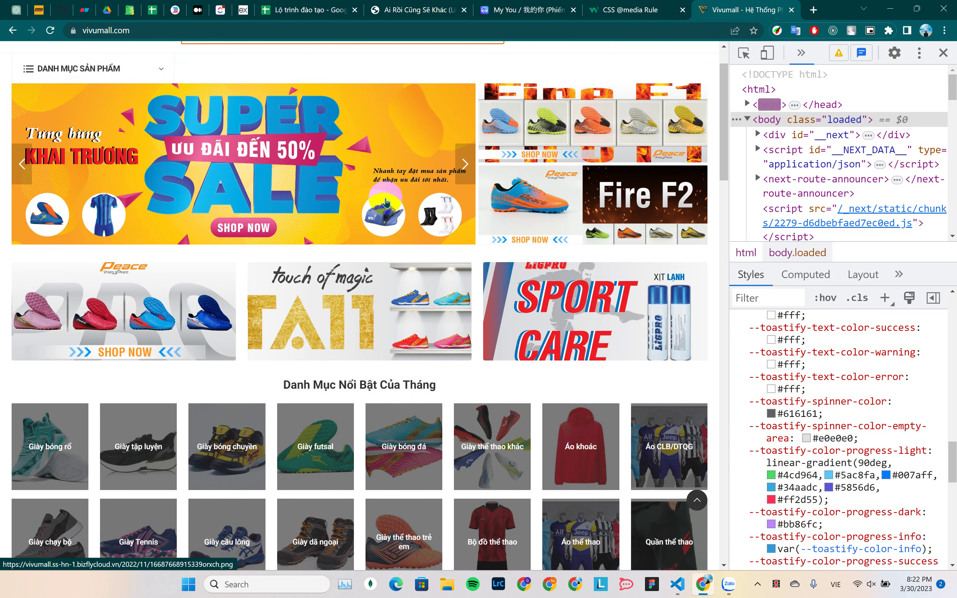
Expand the Danh Mục Sản Phẩm category list on Vivumall and show the Quần Áo Thể Thao subcategories.
click(109, 126)
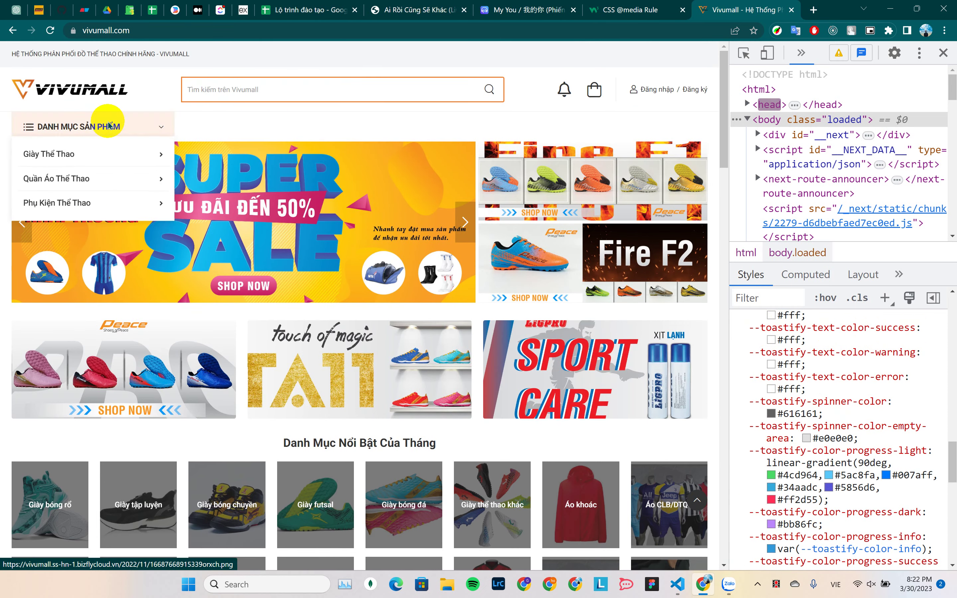
mouse_move(61, 186)
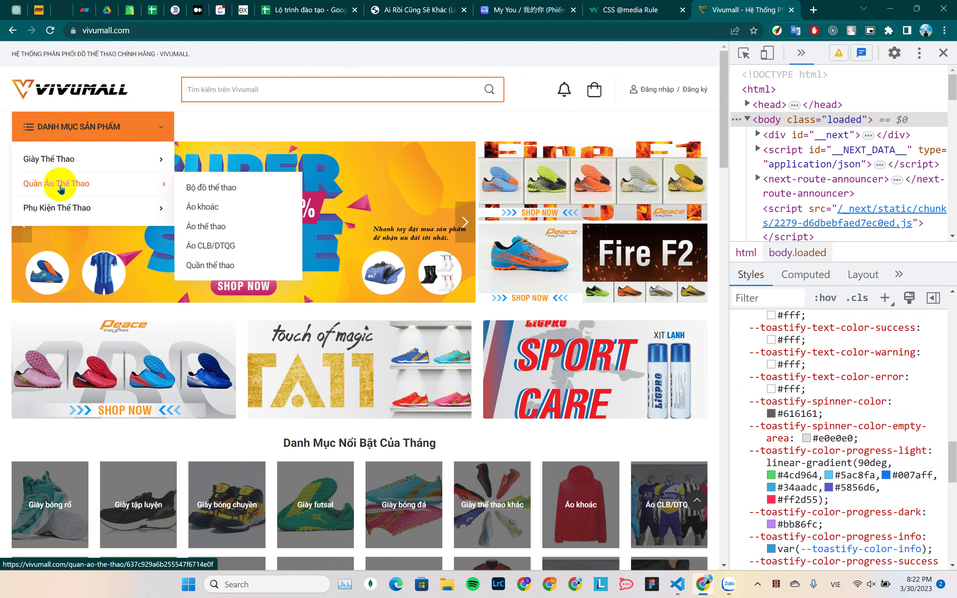
Look through the Vivumall home page from the category list down to the suggested products and back.
click(107, 128)
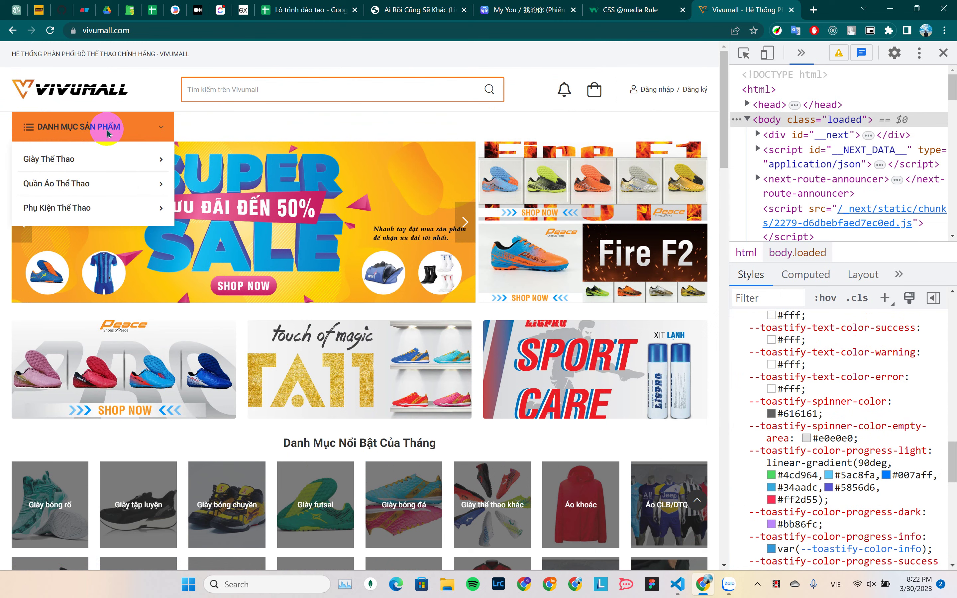
scroll(108, 133, down, 10)
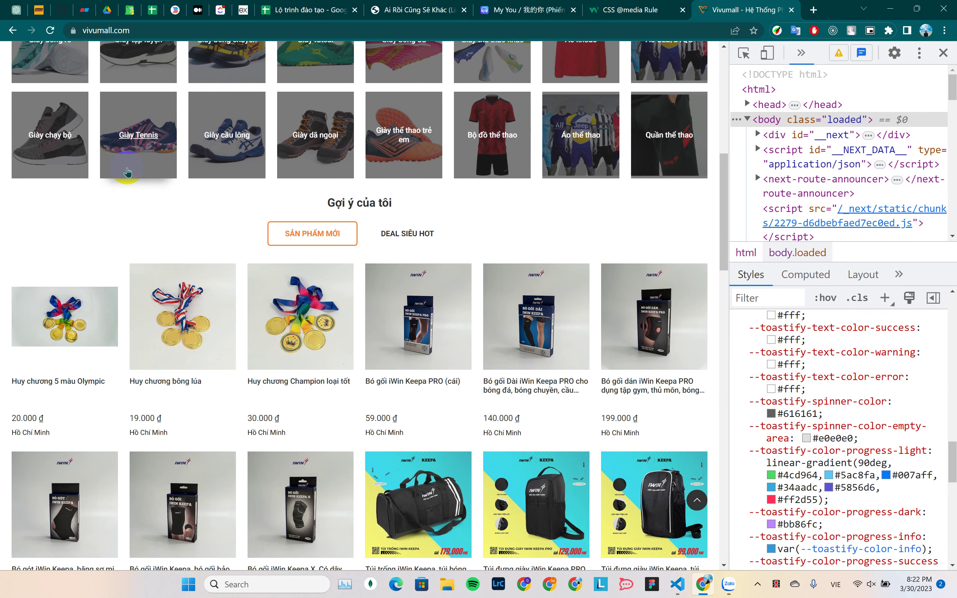
scroll(199, 210, up, 4)
scroll(202, 214, up, 6)
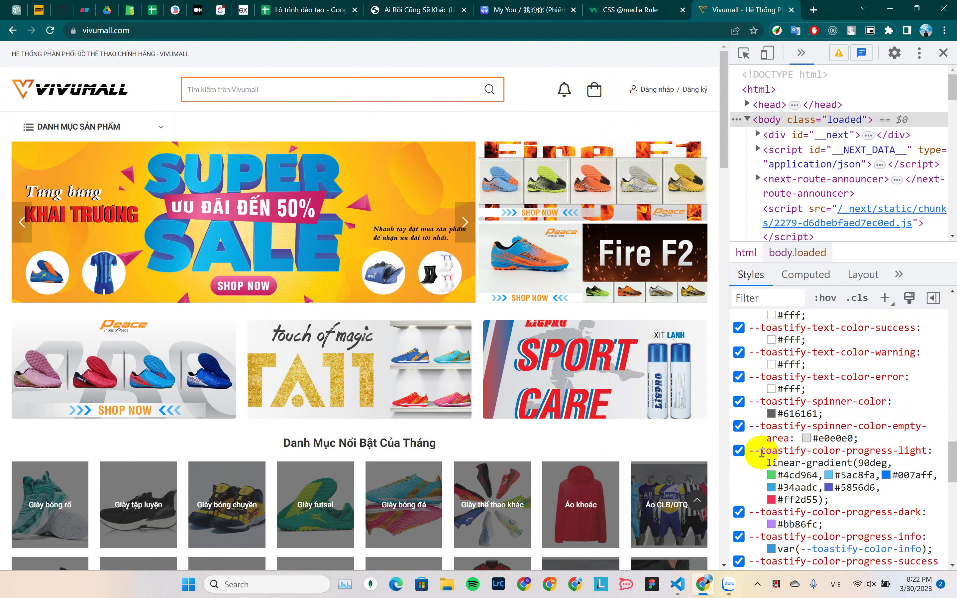
Highlight --toastify-color-progress-light and the var() references to --toastify-color-warning and --toastify-color-success in the Vivumall styles.
drag(760, 451, 907, 452)
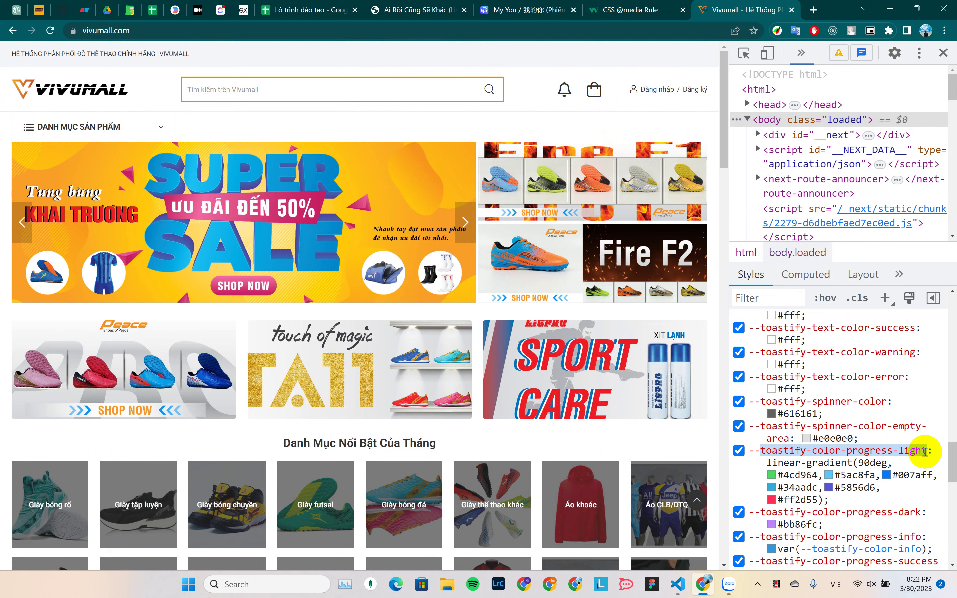
scroll(843, 465, down, 3)
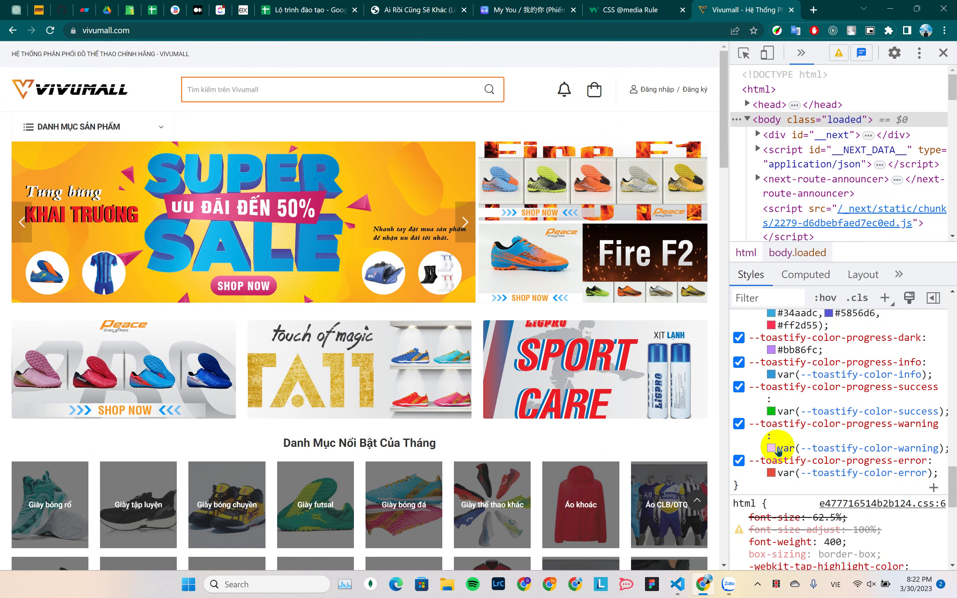
drag(799, 447, 935, 446)
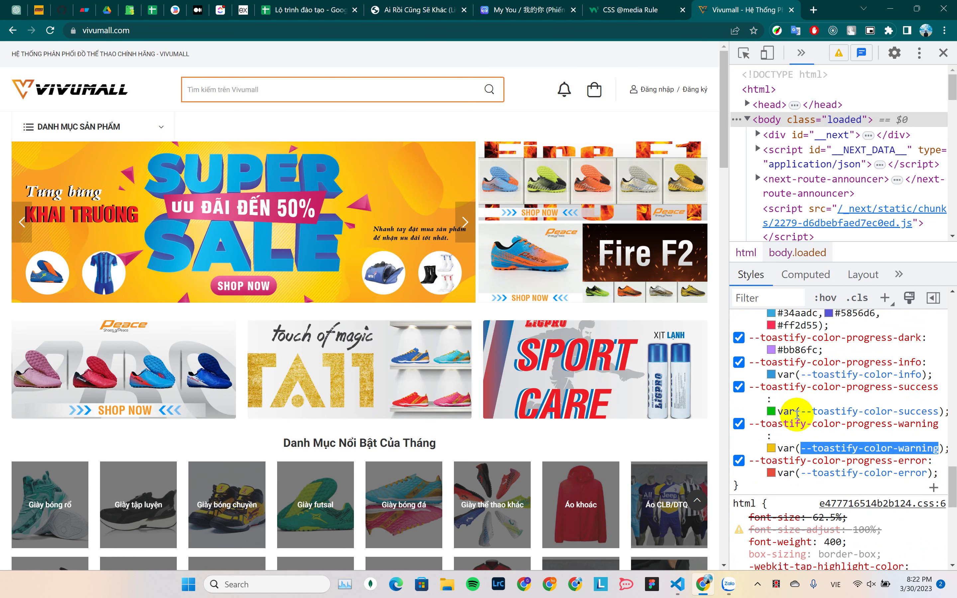
drag(795, 411, 946, 412)
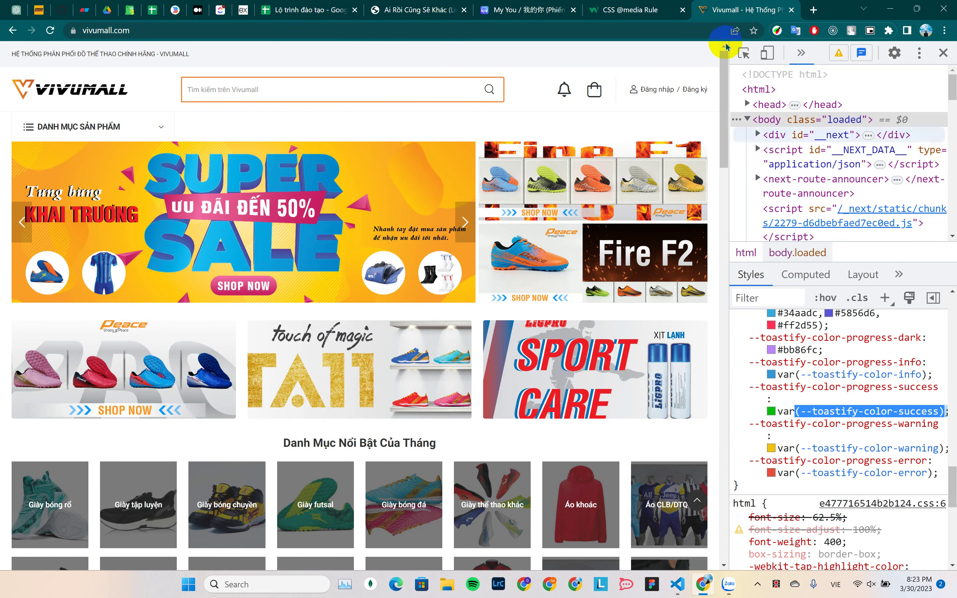
click(604, 4)
click(587, 334)
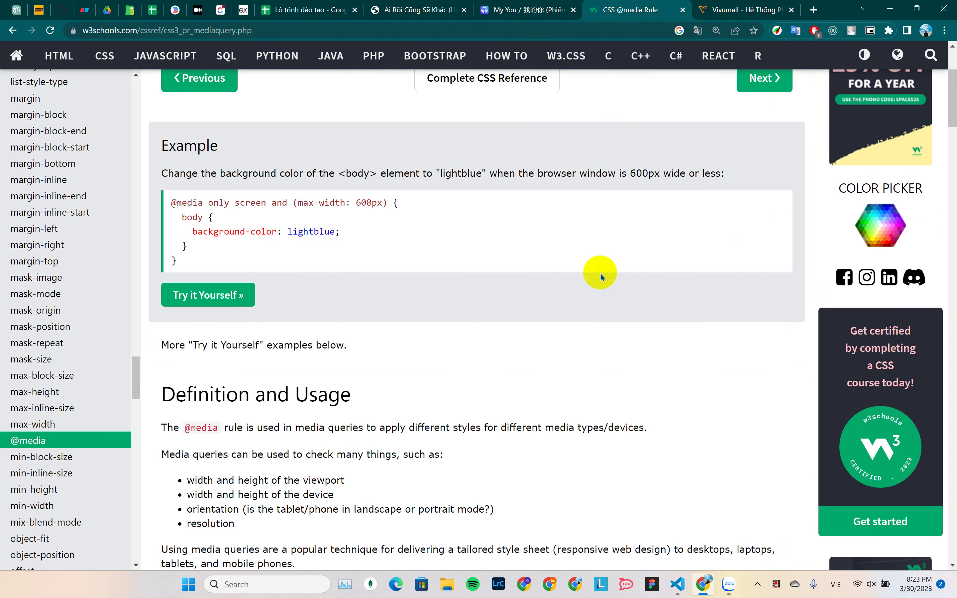
click(553, 4)
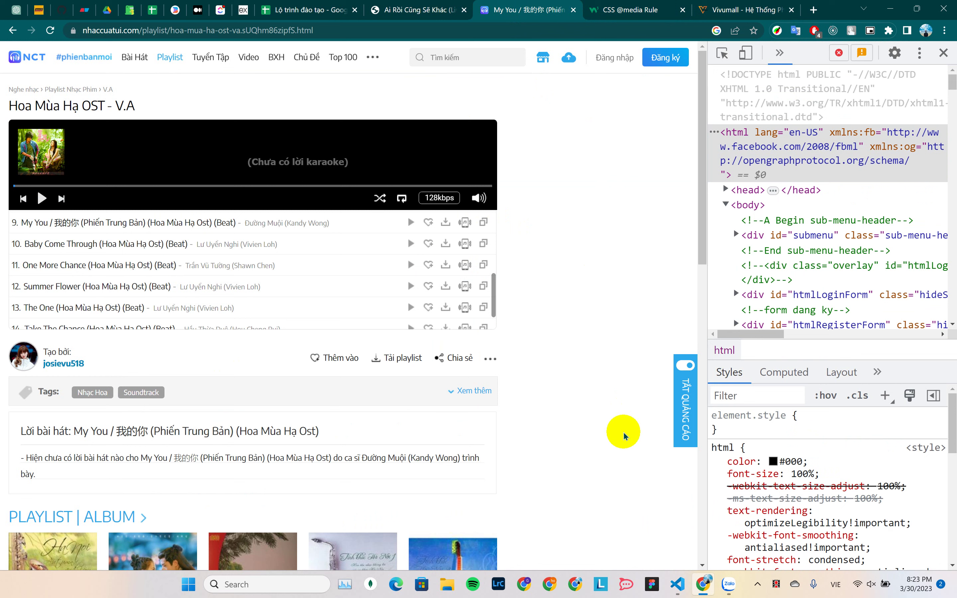
Switch to Figma, dismiss the updates announcement and show the beginning of the creative file's Digital agency landing page.
click(656, 586)
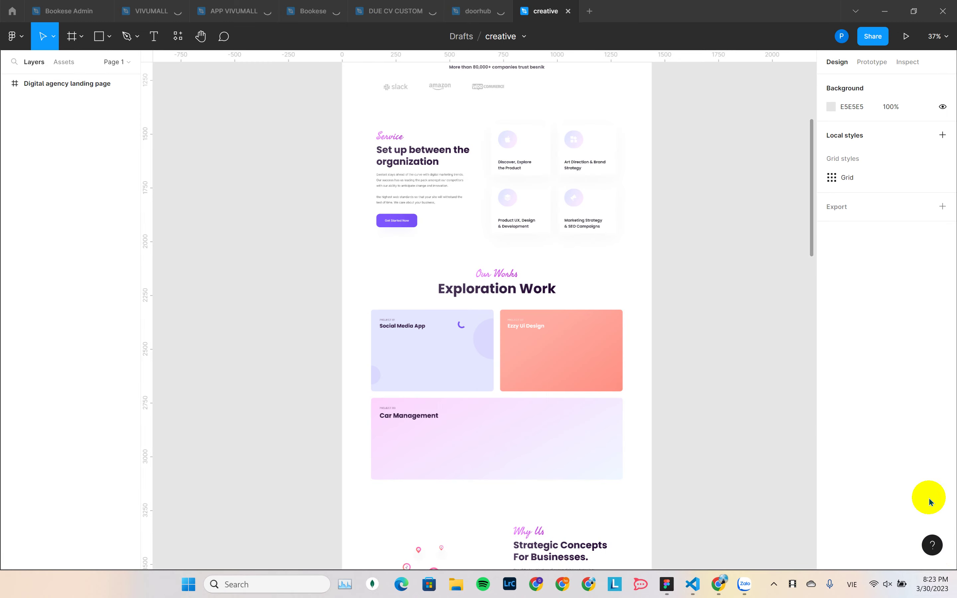
click(921, 584)
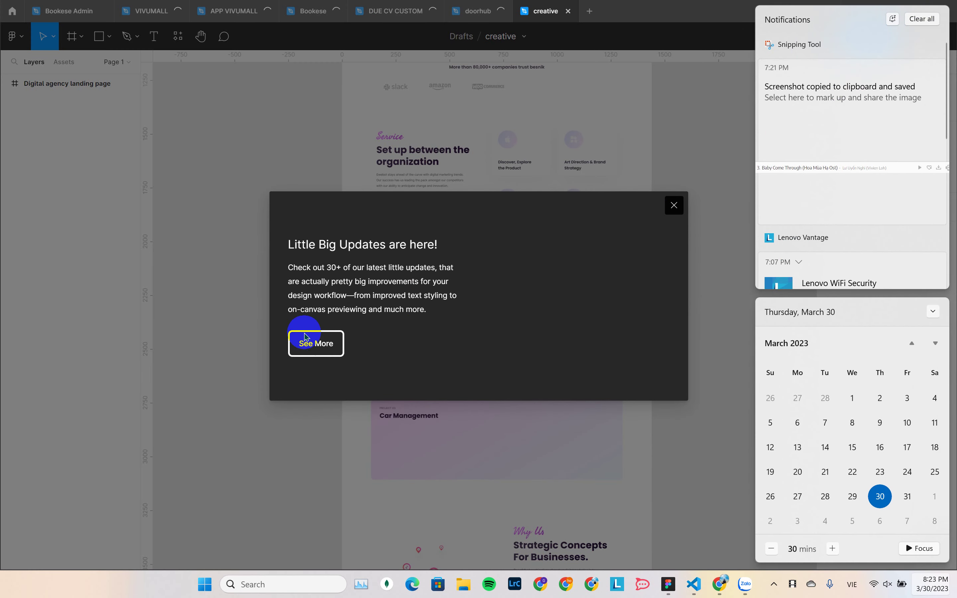
click(673, 205)
scroll(719, 210, up, 3)
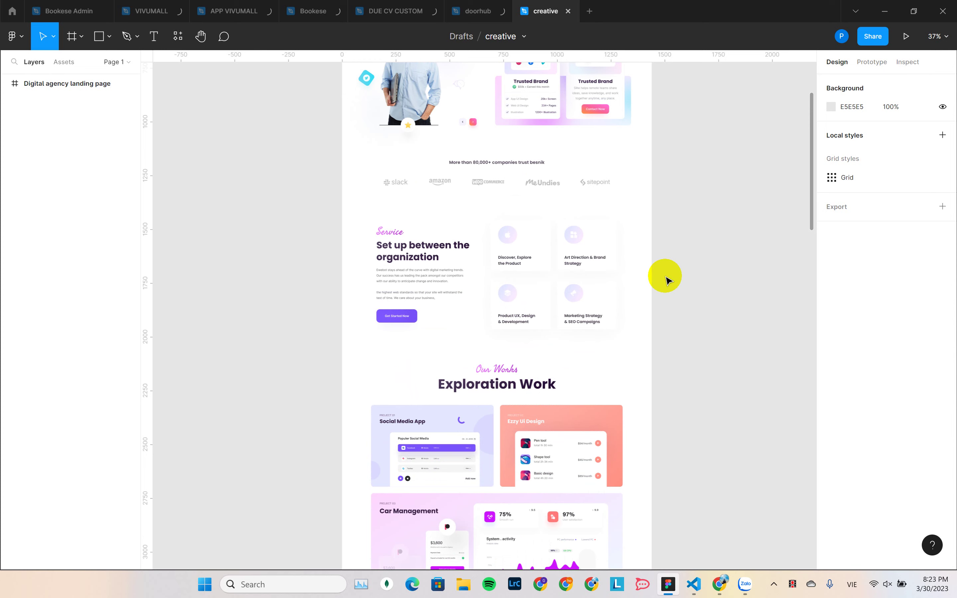
scroll(666, 277, up, 10)
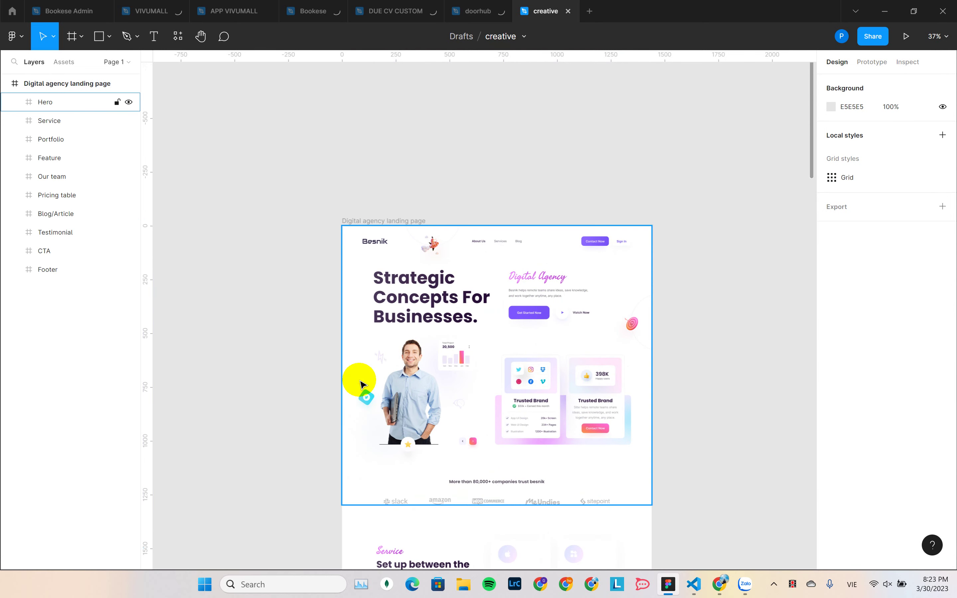
Examine the Hero and Service frames and look through the whole landing page design down to its footer and back.
click(366, 392)
scroll(391, 382, down, 7)
scroll(409, 367, down, 2)
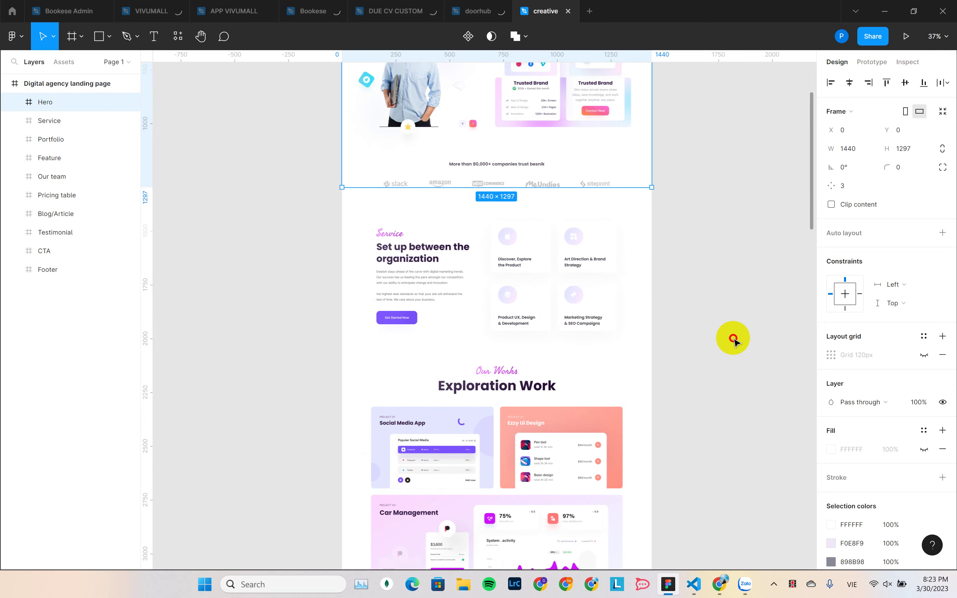
drag(732, 337, 307, 229)
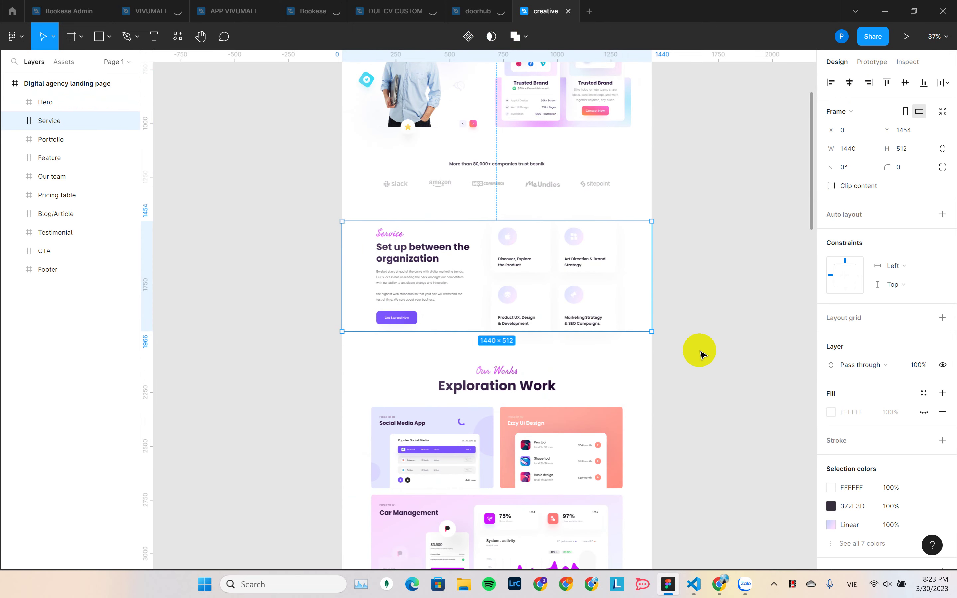
click(701, 354)
scroll(701, 354, down, 2)
scroll(709, 374, down, 10)
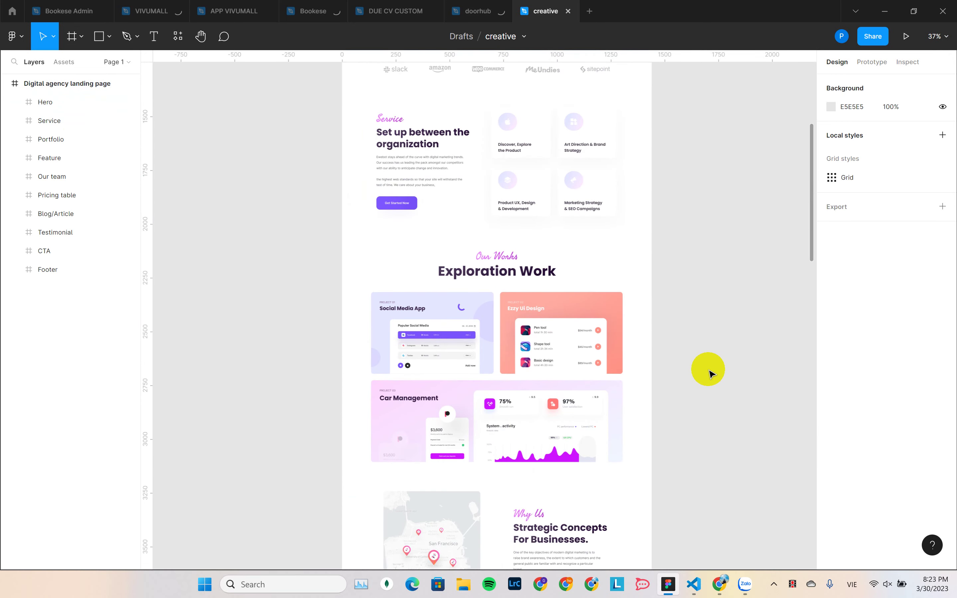
scroll(709, 370, down, 15)
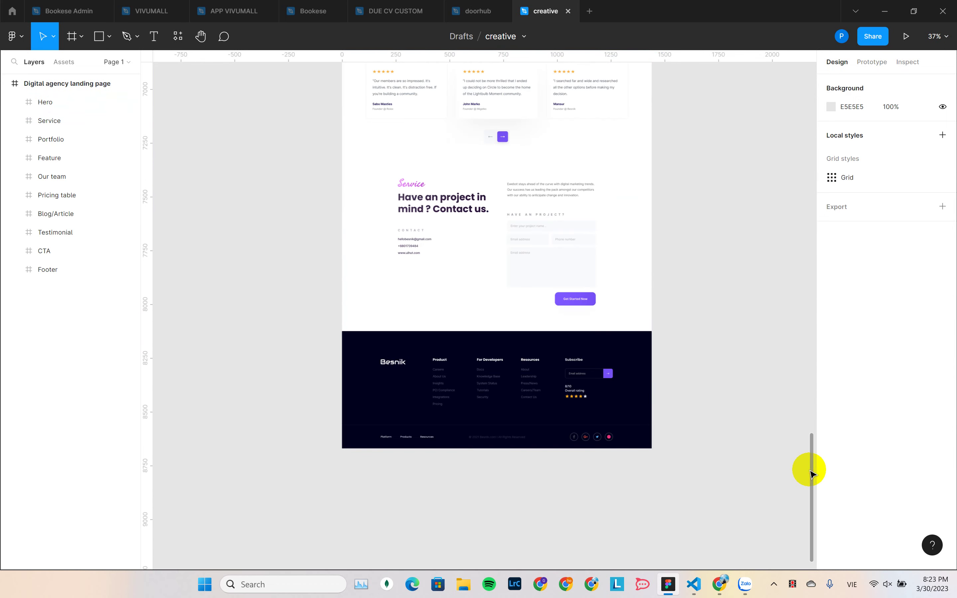
drag(811, 461, 834, 60)
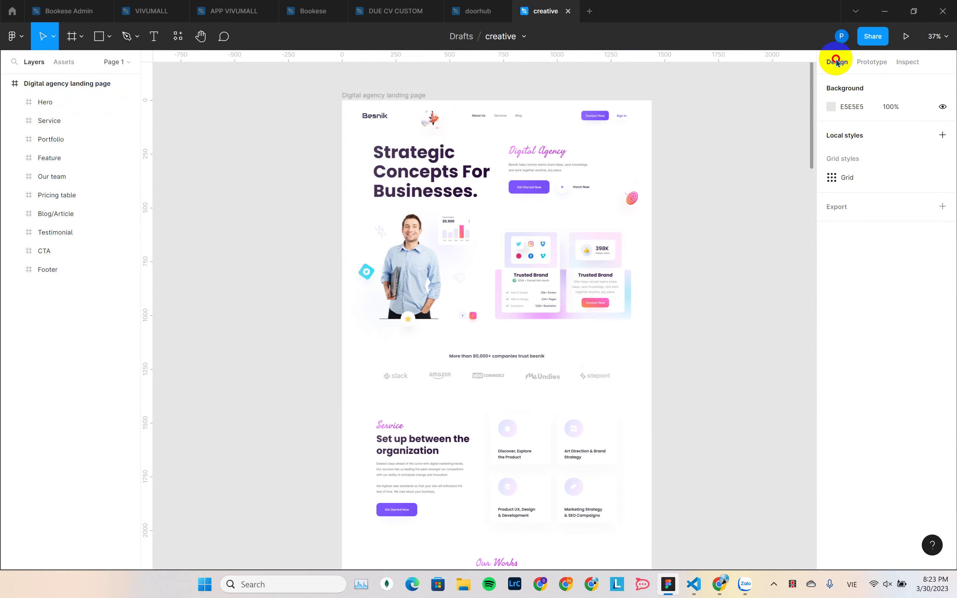
Move the Hero frame's Content group with the man's picture partly outside the landing page and undo the move.
drag(277, 184, 678, 395)
click(459, 320)
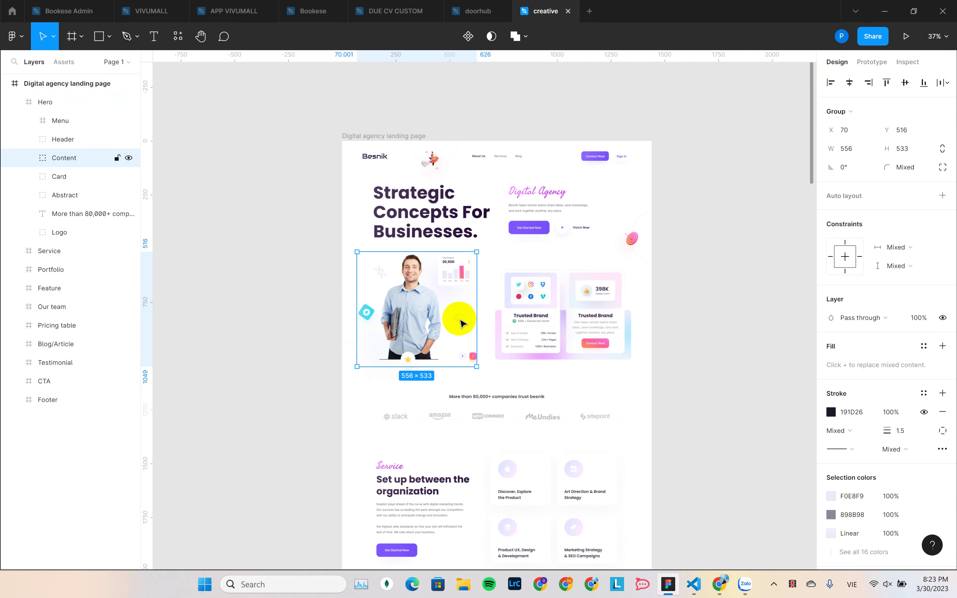
drag(413, 324, 299, 332)
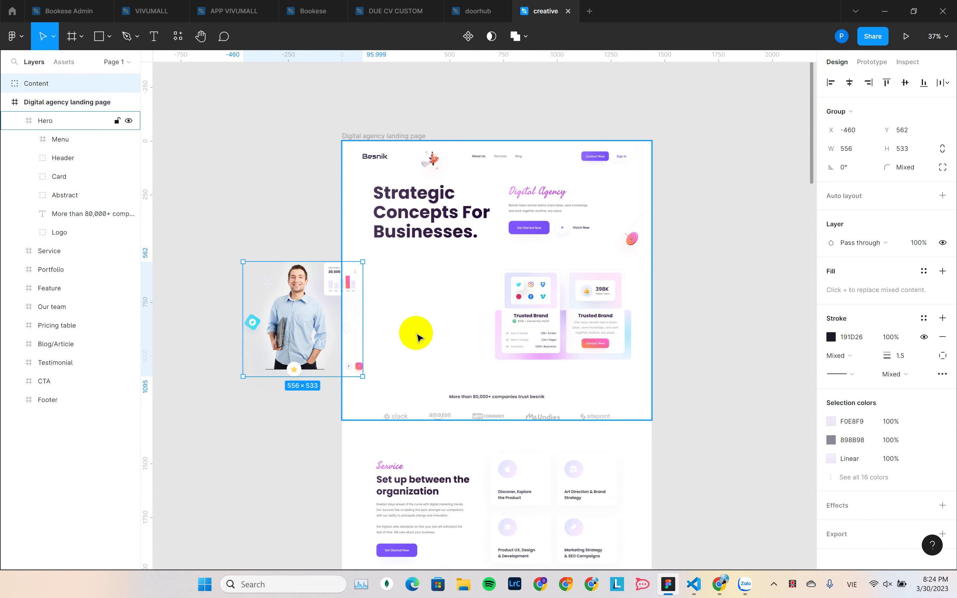
key(ctrl+z)
click(694, 299)
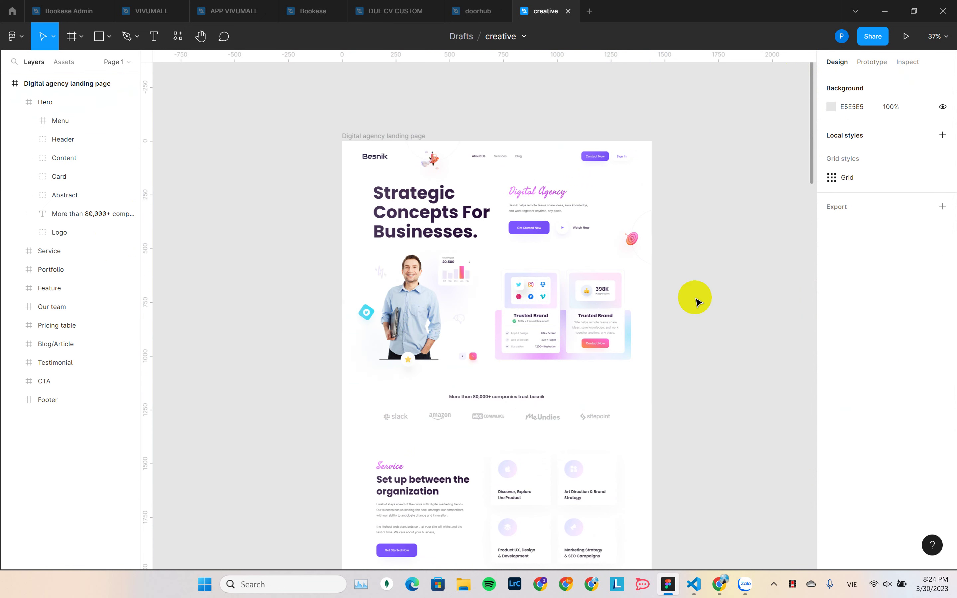
click(577, 304)
click(781, 352)
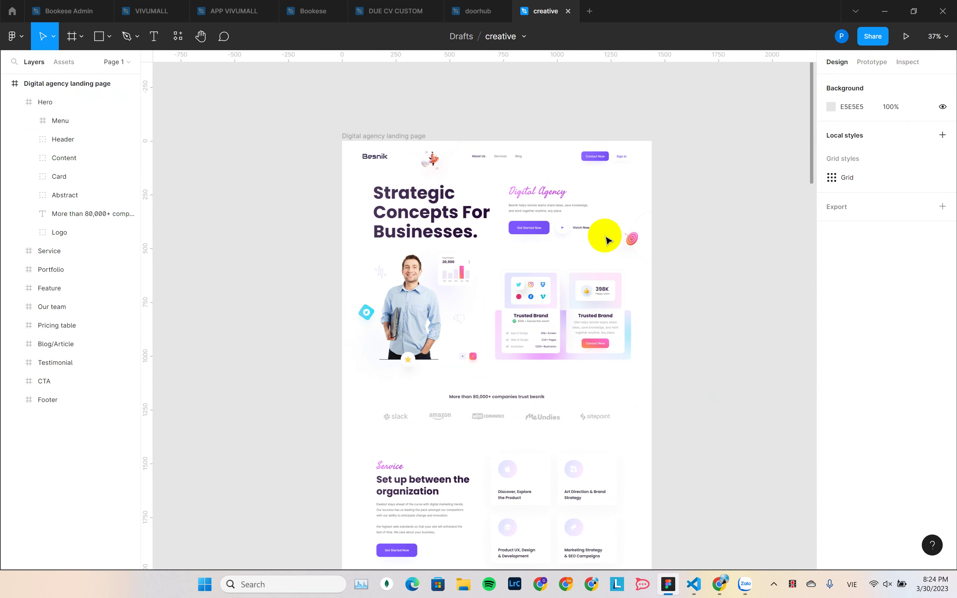
Delete the Abstract group of decorative shapes from the Hero frame and save the file.
click(631, 246)
click(632, 246)
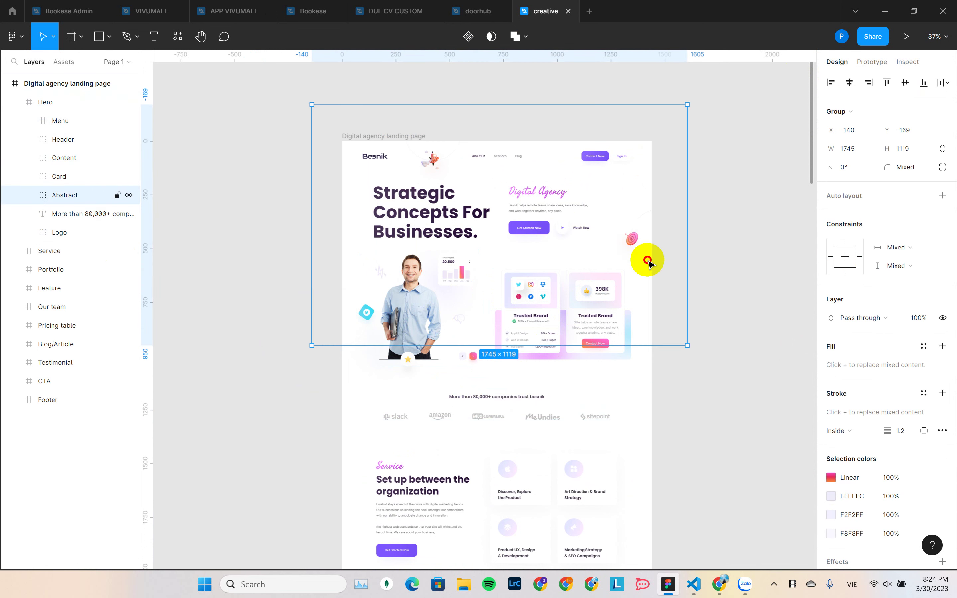
drag(648, 262, 617, 129)
key(Delete)
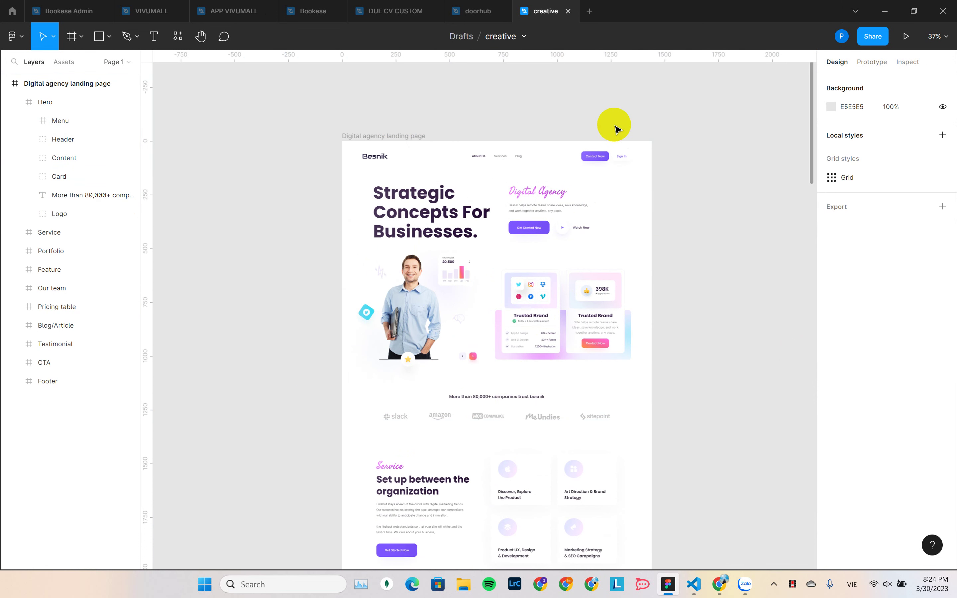
click(705, 242)
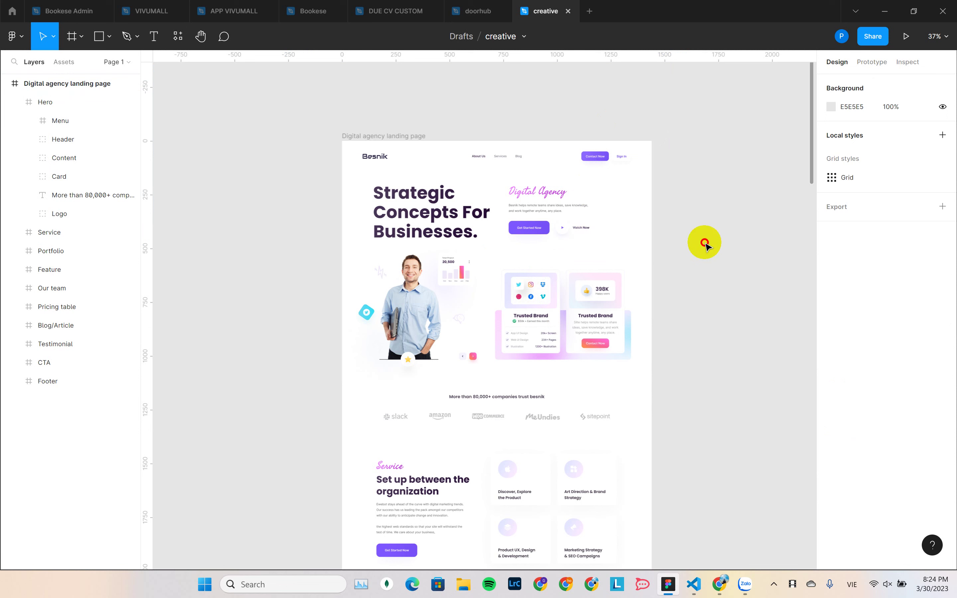
key(ctrl+z)
click(731, 259)
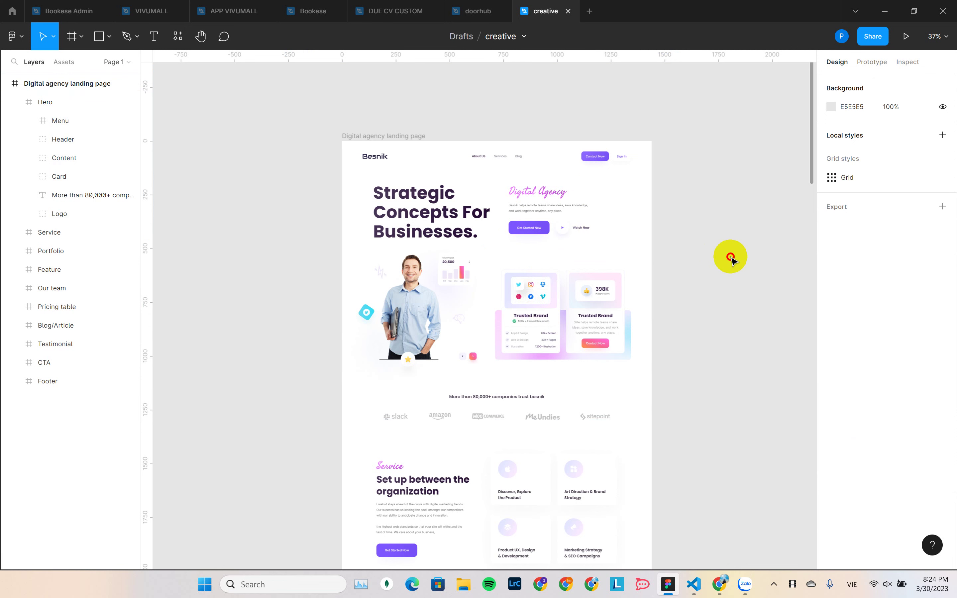
key(ctrl+s)
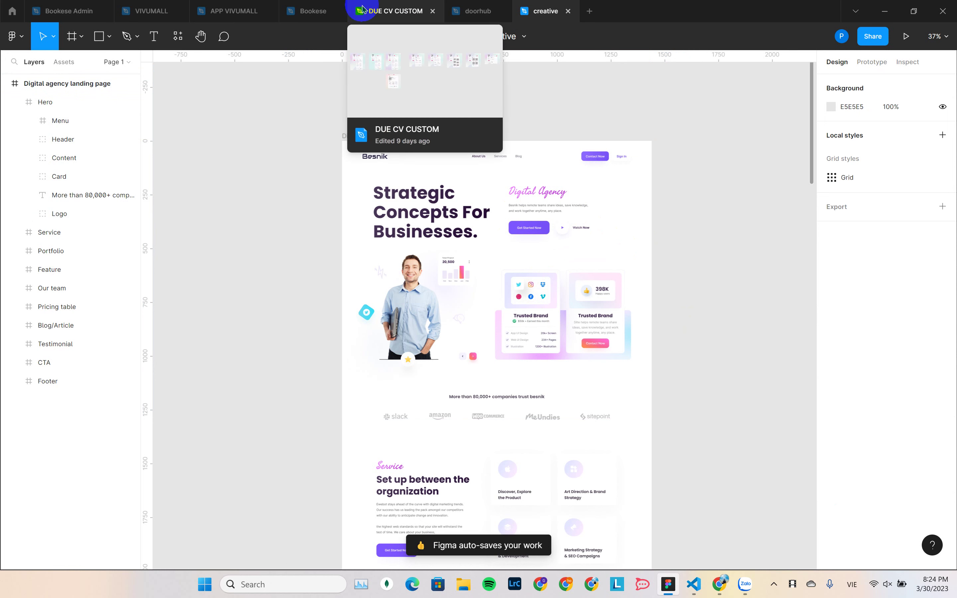
Switch through the DUE CV CUSTOM file to the doorhub file and bring its Food Delivery landing page design into view.
click(372, 6)
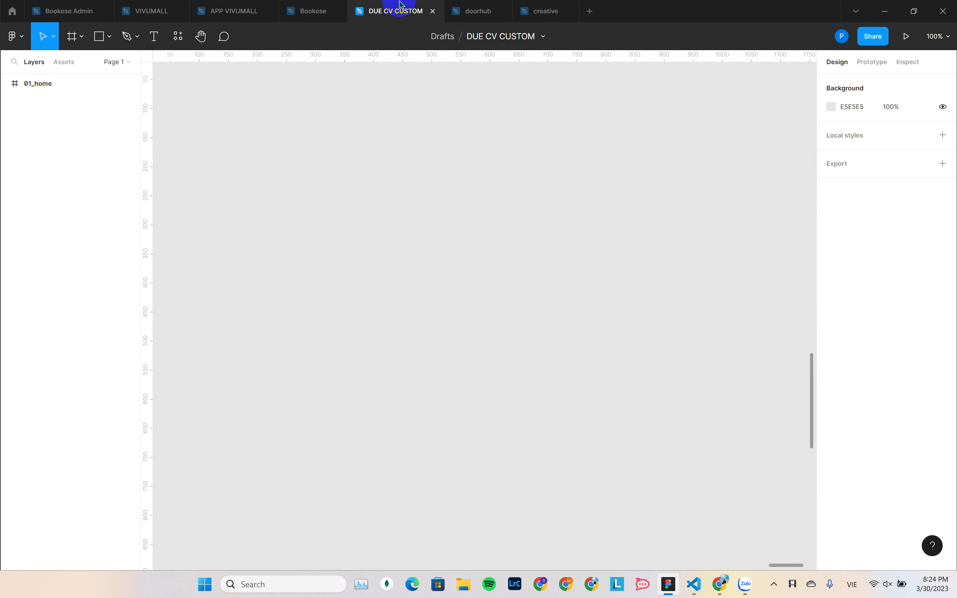
click(460, 6)
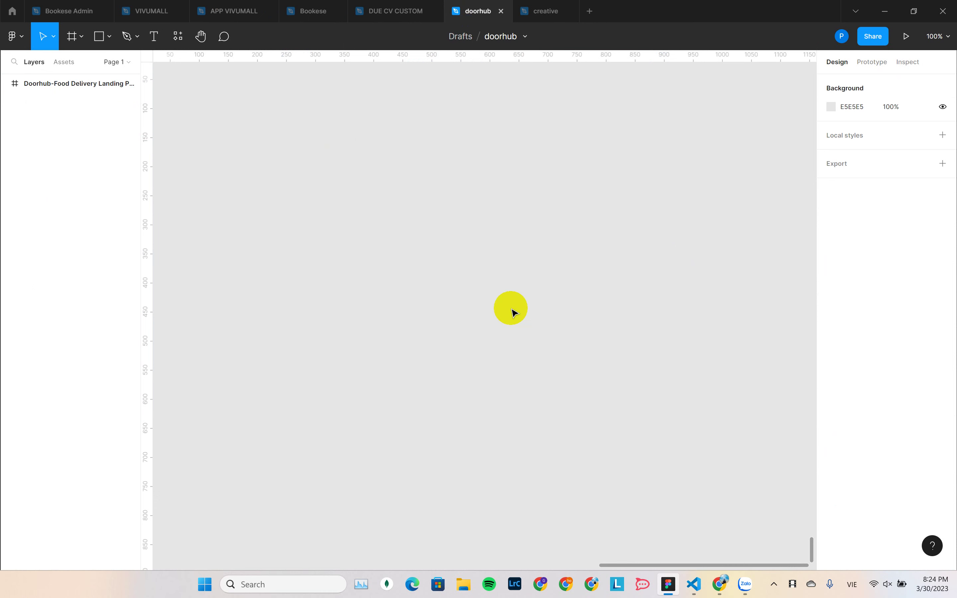
scroll(512, 312, down, 15)
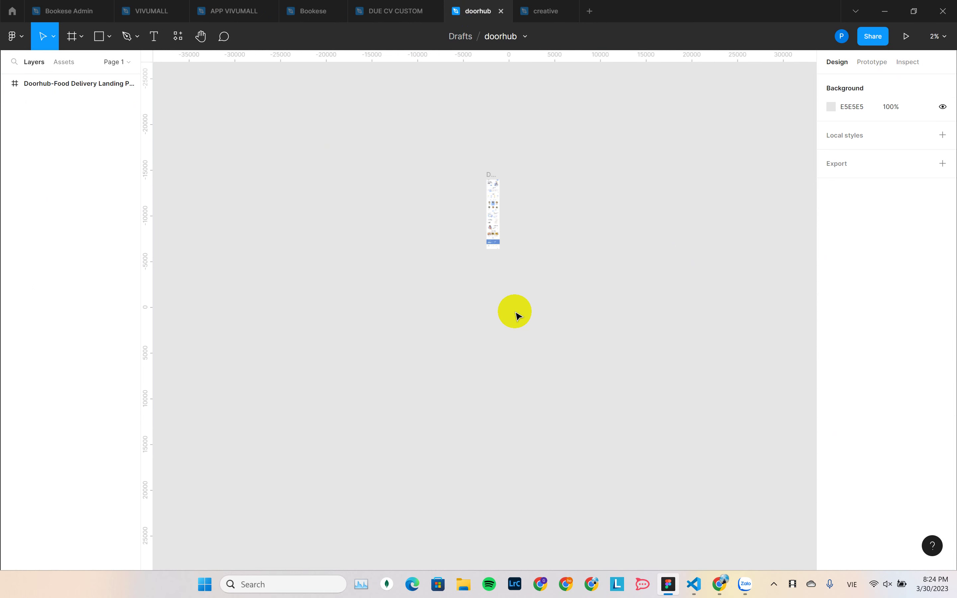
scroll(509, 169, up, 15)
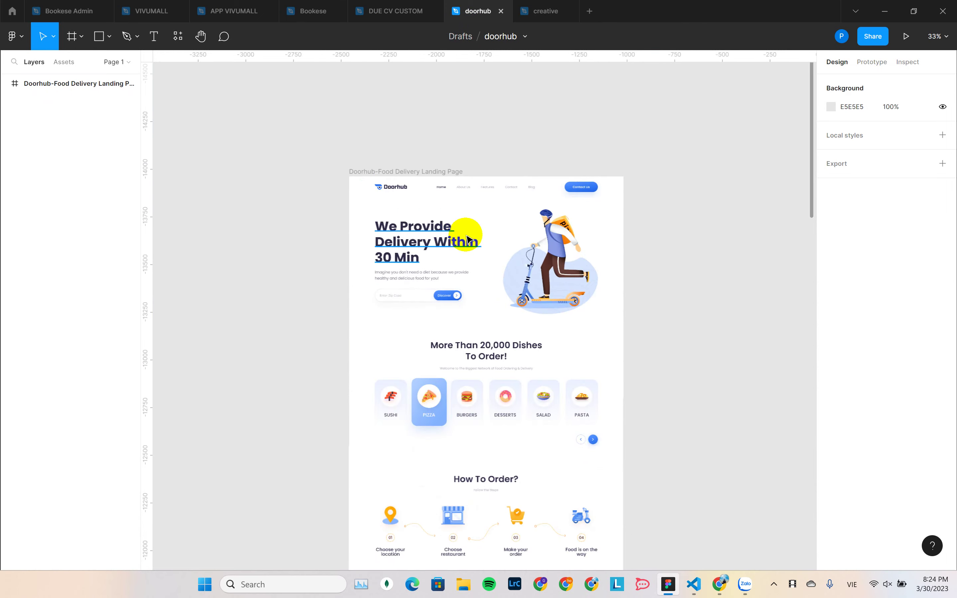
scroll(468, 238, down, 5)
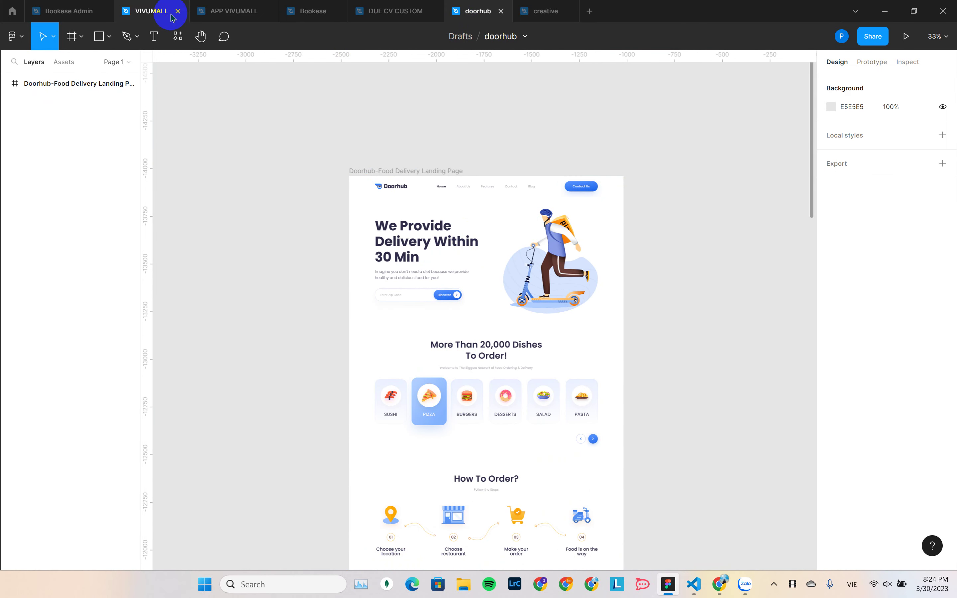
Show the layout grids on the Doorhub landing page and examine its sections down to Popular dishes with delivery.
key(ctrl+shift+4)
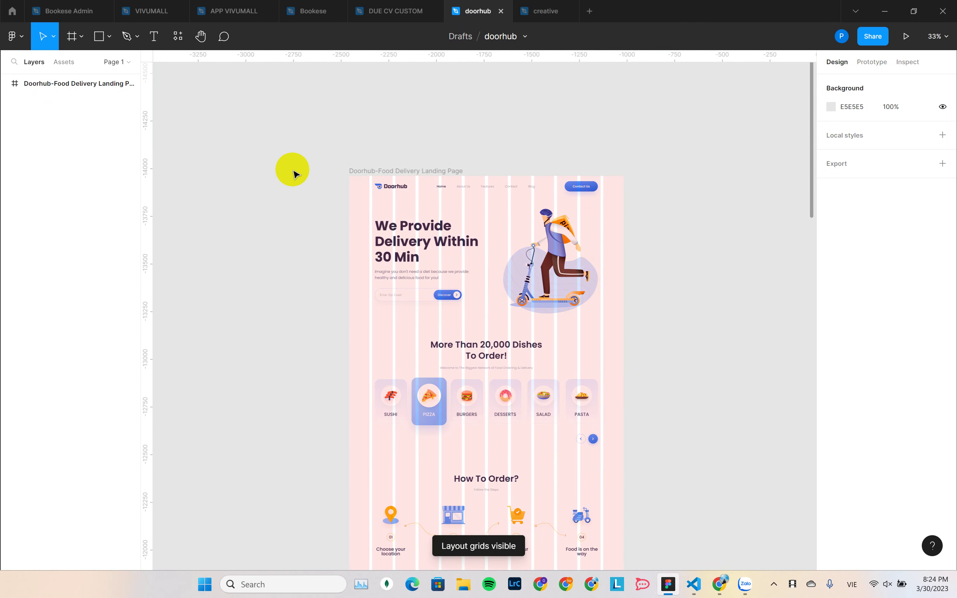
scroll(557, 277, down, 4)
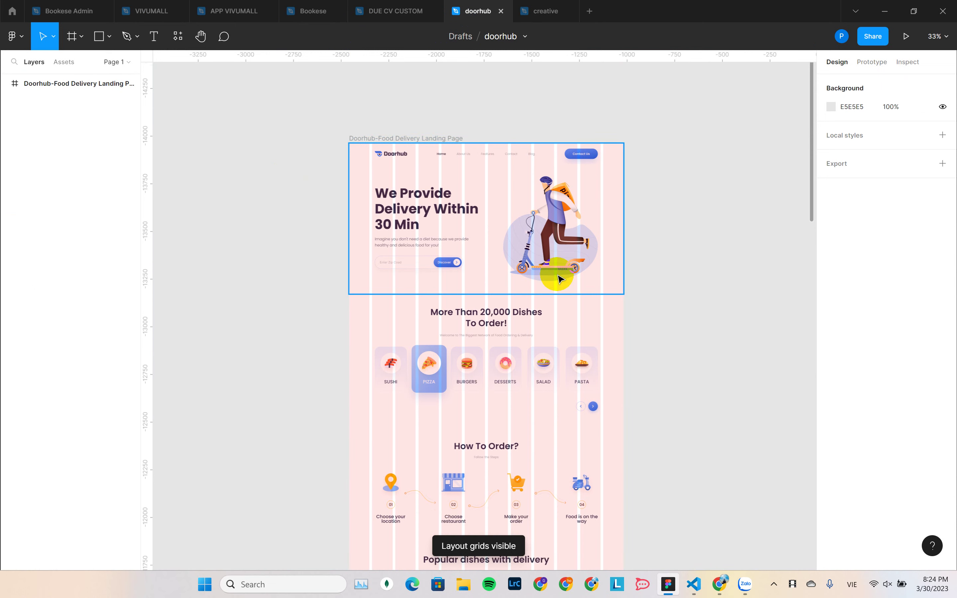
scroll(561, 279, down, 6)
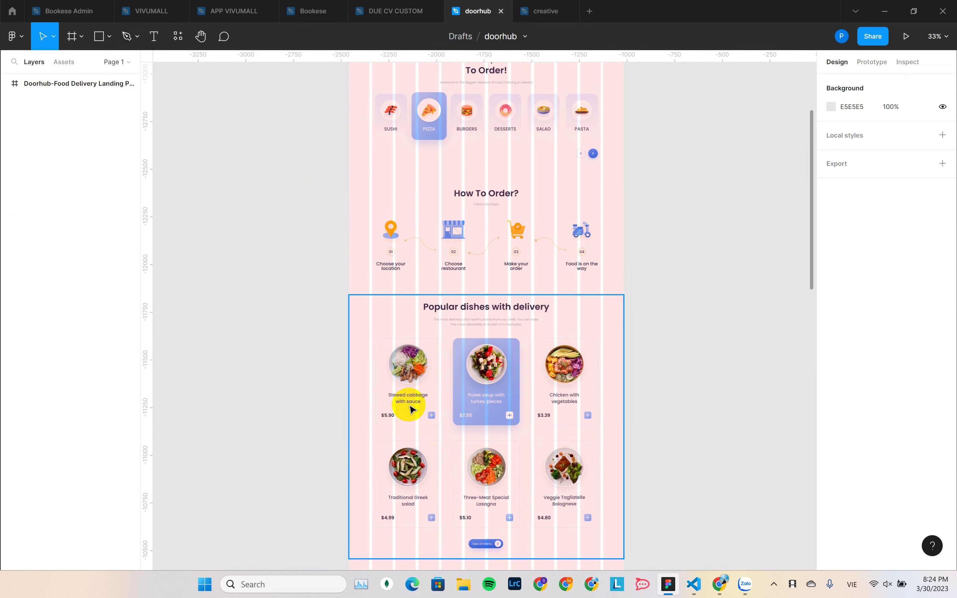
Examine the Doorhub landing page against its layout grids, from the header down to the Delicious and healthy food section.
scroll(551, 389, down, 20)
scroll(552, 391, up, 17)
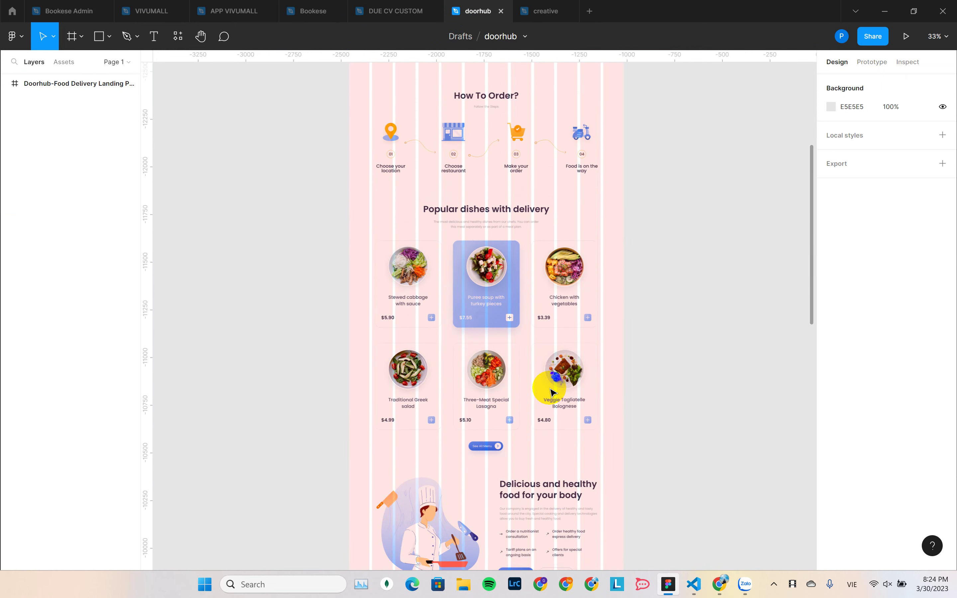
scroll(549, 390, up, 13)
scroll(497, 273, up, 5)
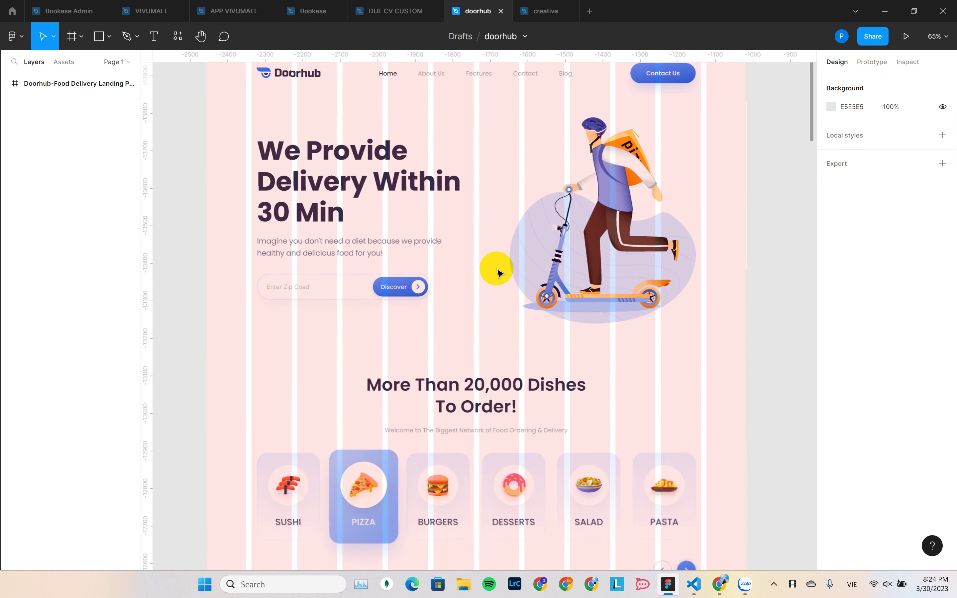
scroll(497, 273, down, 5)
click(495, 271)
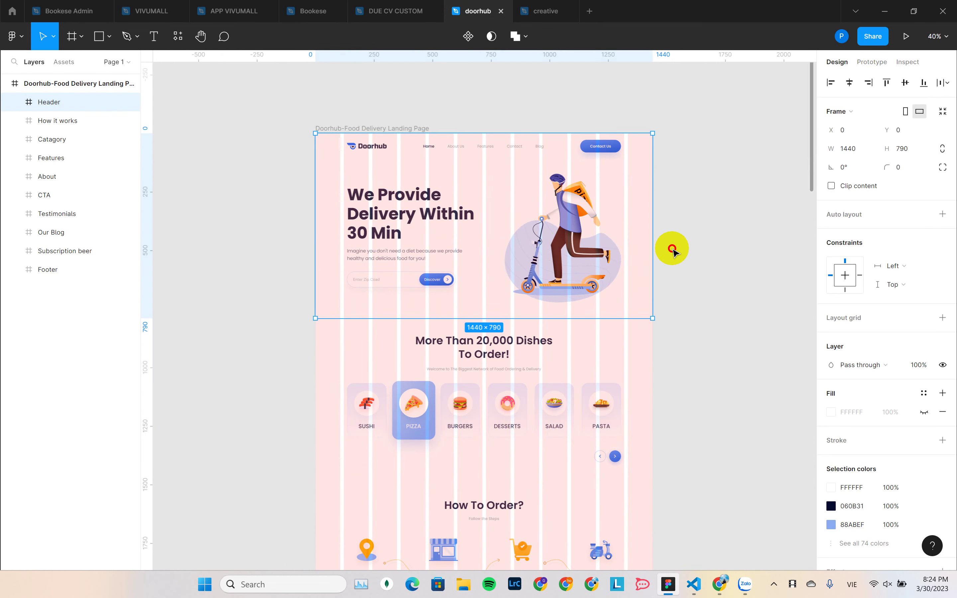
click(672, 249)
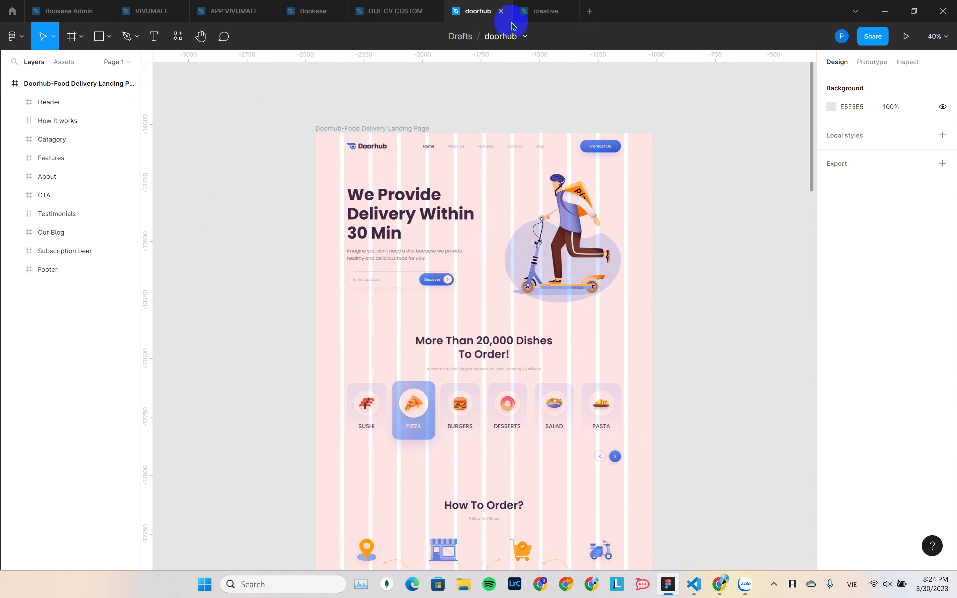
scroll(548, 246, down, 9)
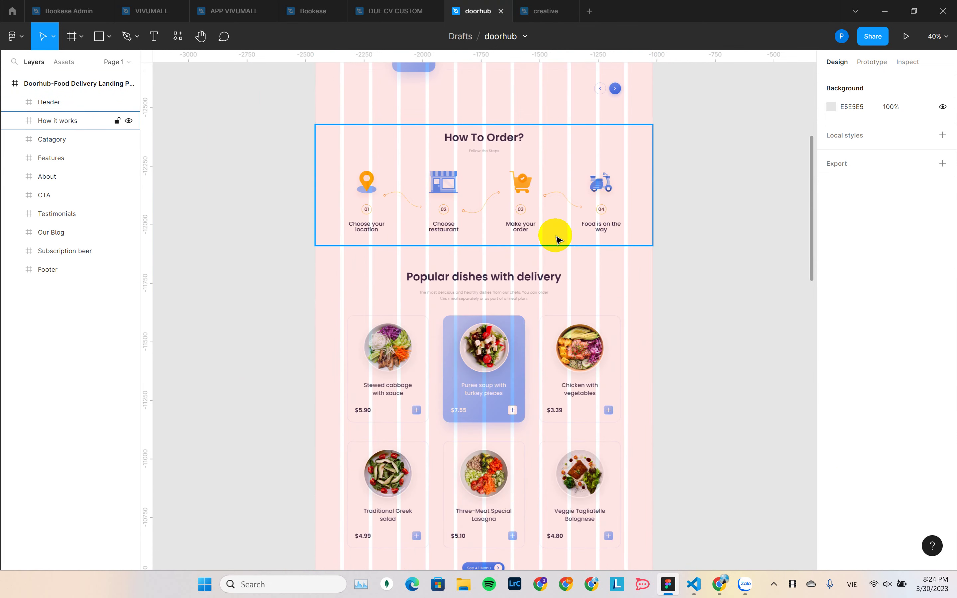
scroll(558, 239, down, 3)
scroll(557, 239, up, 1)
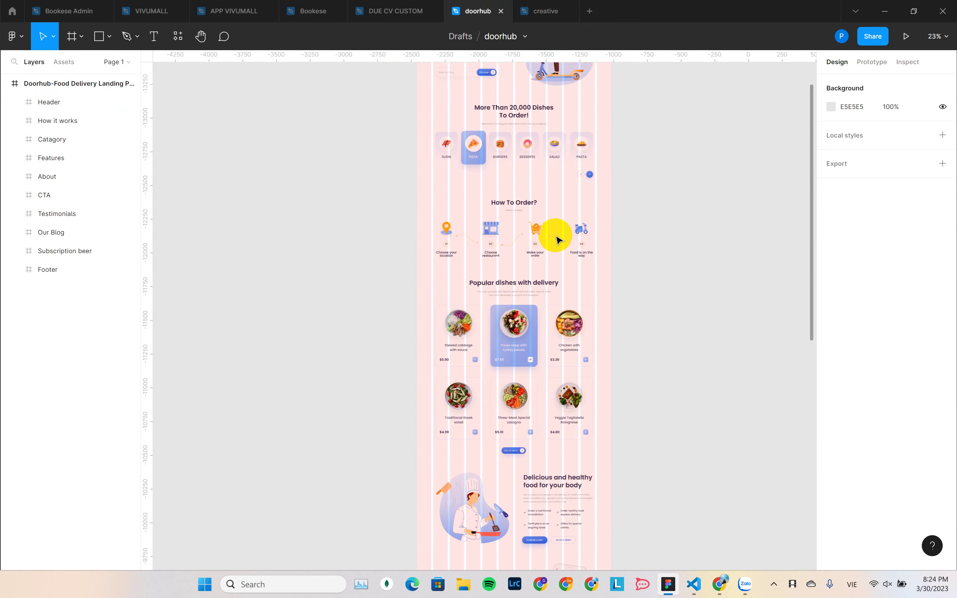
Hide the layout grids and bring the header and dish categories of the Doorhub landing page into view.
key(ctrl+shift+4)
scroll(558, 239, up, 3)
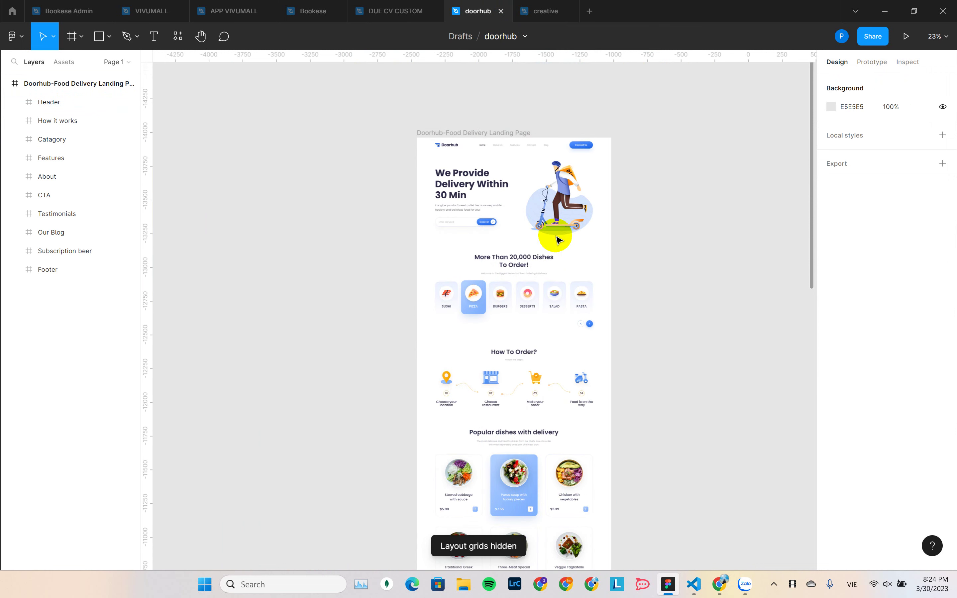
scroll(557, 237, up, 3)
drag(707, 292, 585, 293)
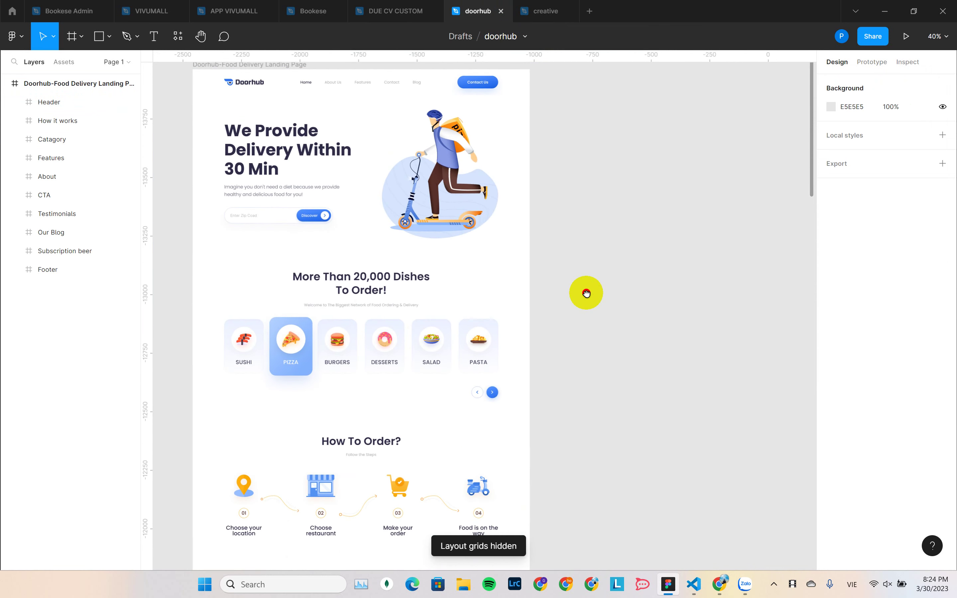
drag(651, 382, 690, 421)
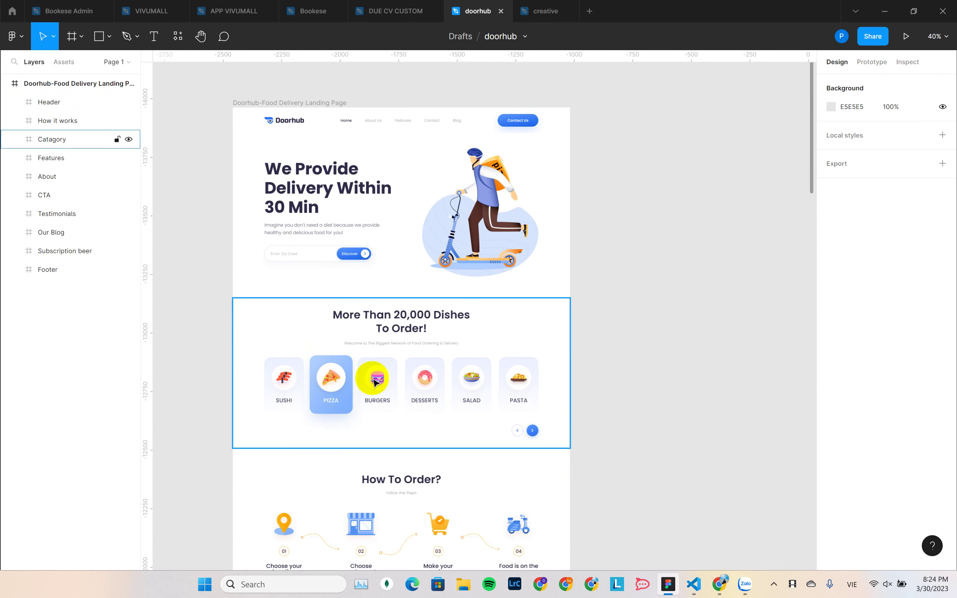
Switch to the creative file and examine the Digital agency landing page down to the Our Design Team section.
click(541, 4)
scroll(672, 252, down, 10)
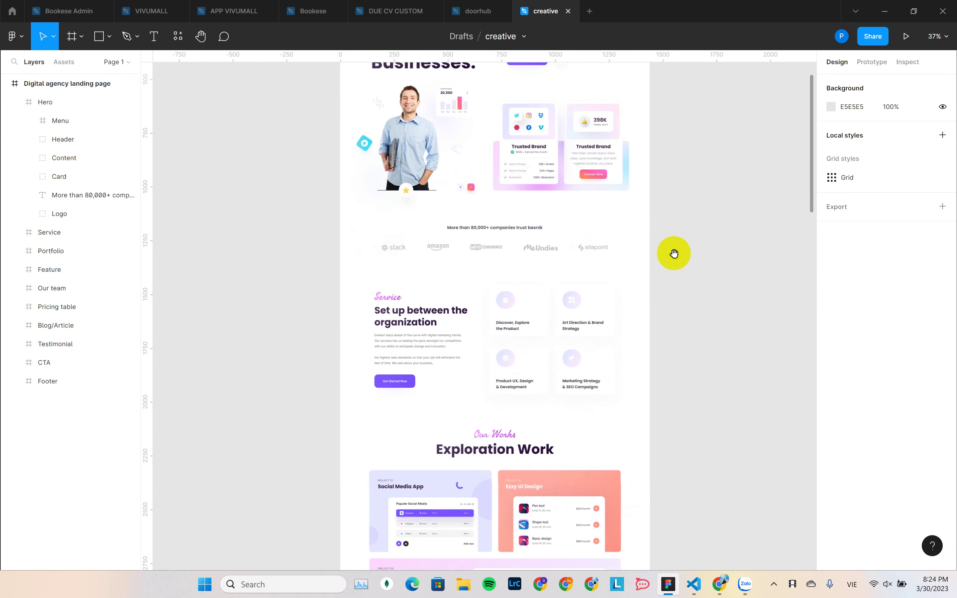
scroll(672, 435, down, 5)
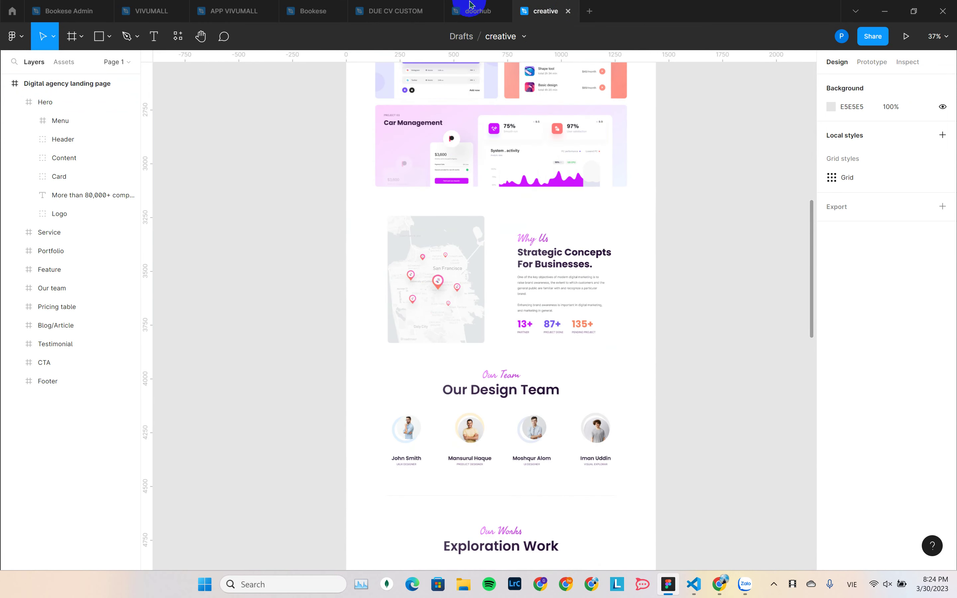
Return to the doorhub file and examine its landing page without grids down to the chef illustration section.
click(475, 11)
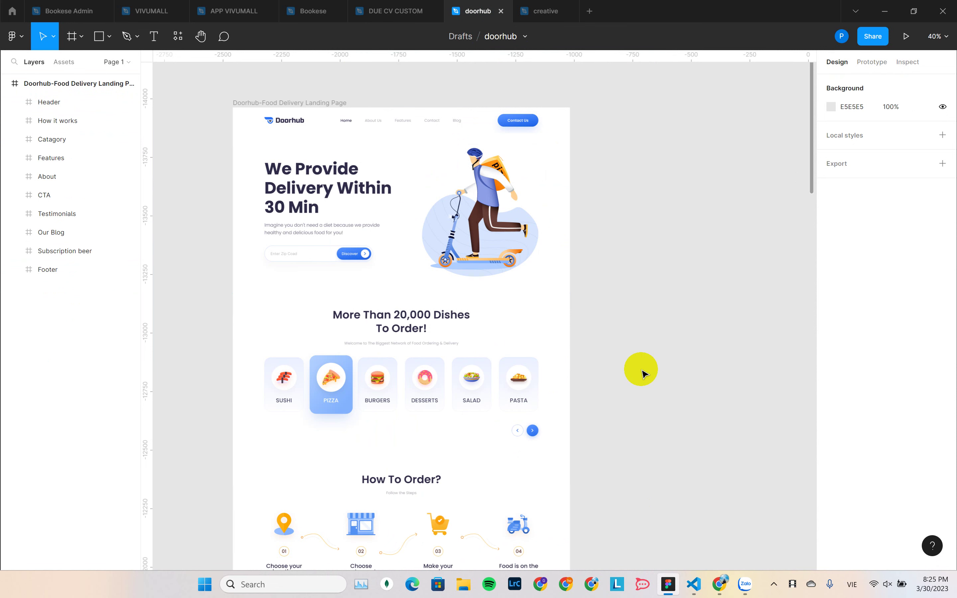
drag(634, 348, 668, 336)
click(534, 171)
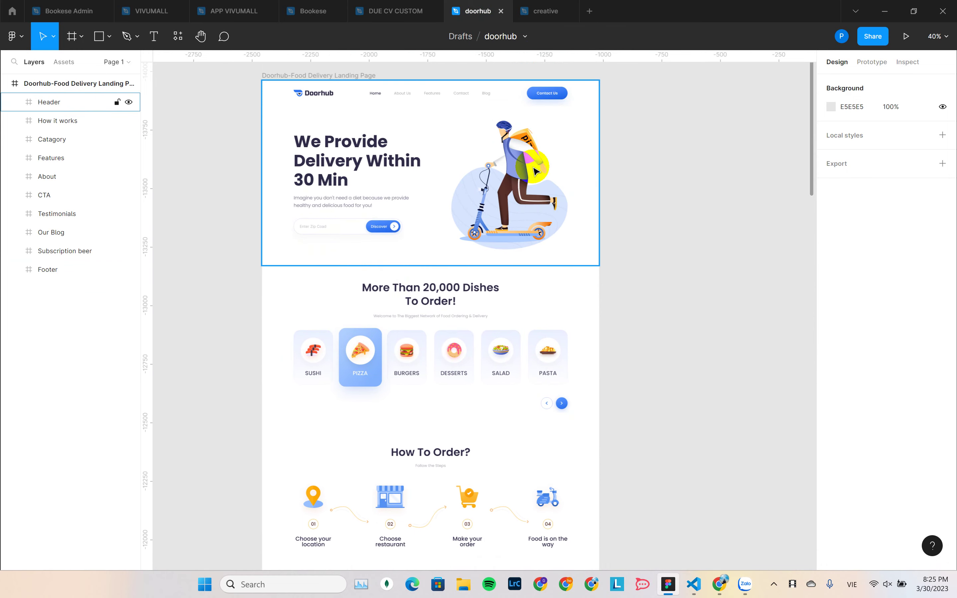
scroll(589, 277, down, 10)
scroll(565, 303, up, 5)
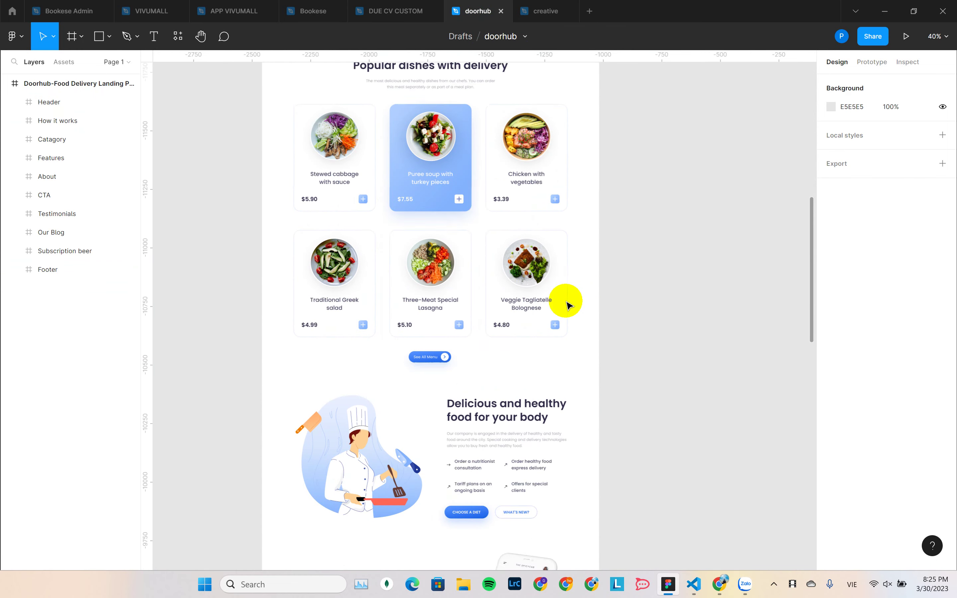
Revisit the creative file's portfolio section, switch to the DUE CV CUSTOM file and bring its CV page frames into view.
click(526, 6)
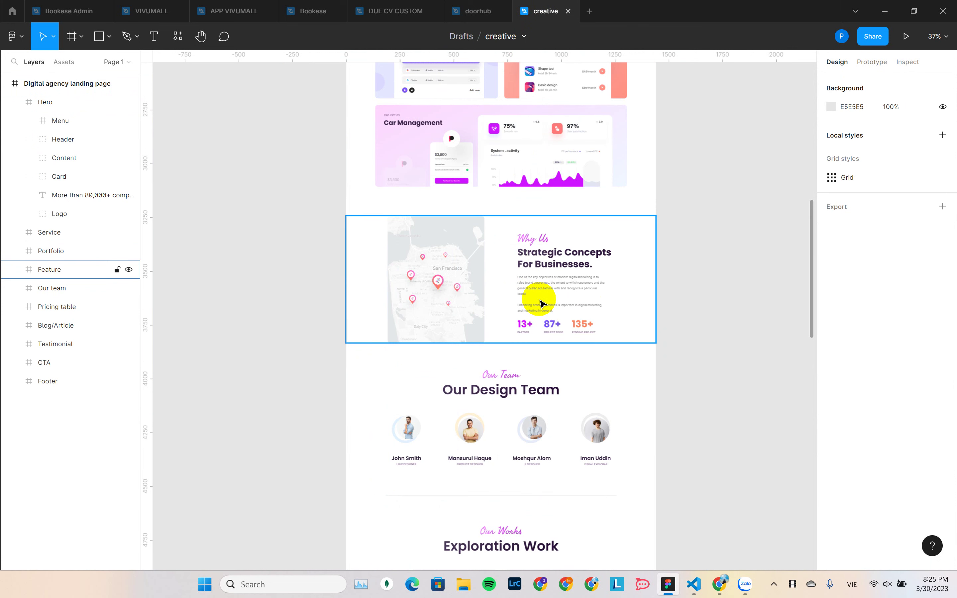
scroll(633, 245, up, 3)
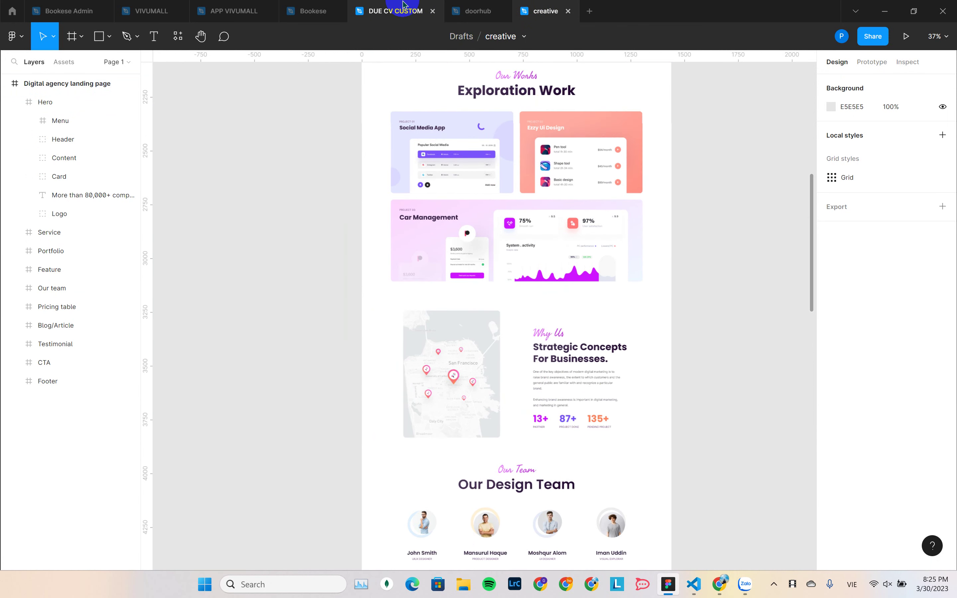
click(396, 10)
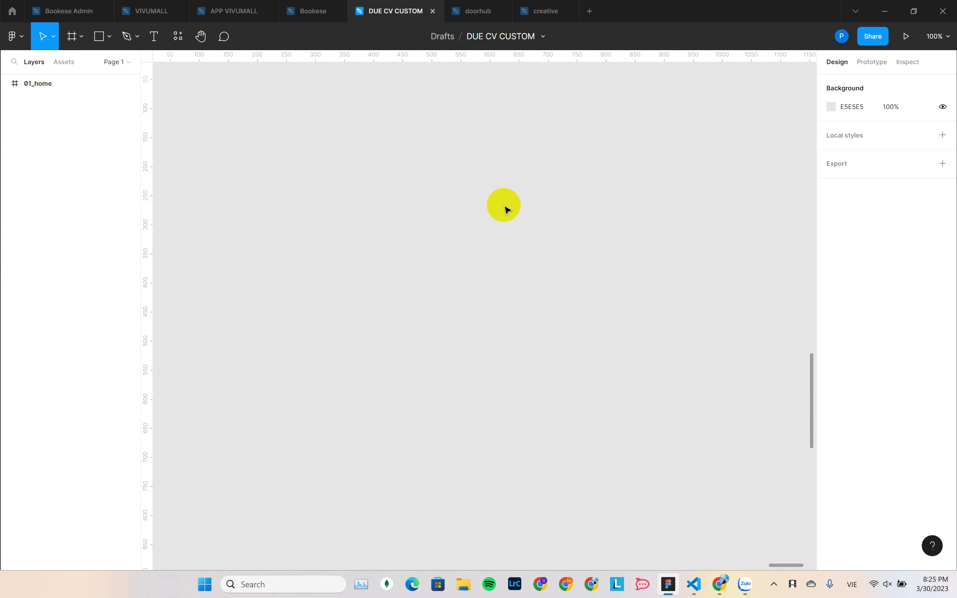
click(369, 4)
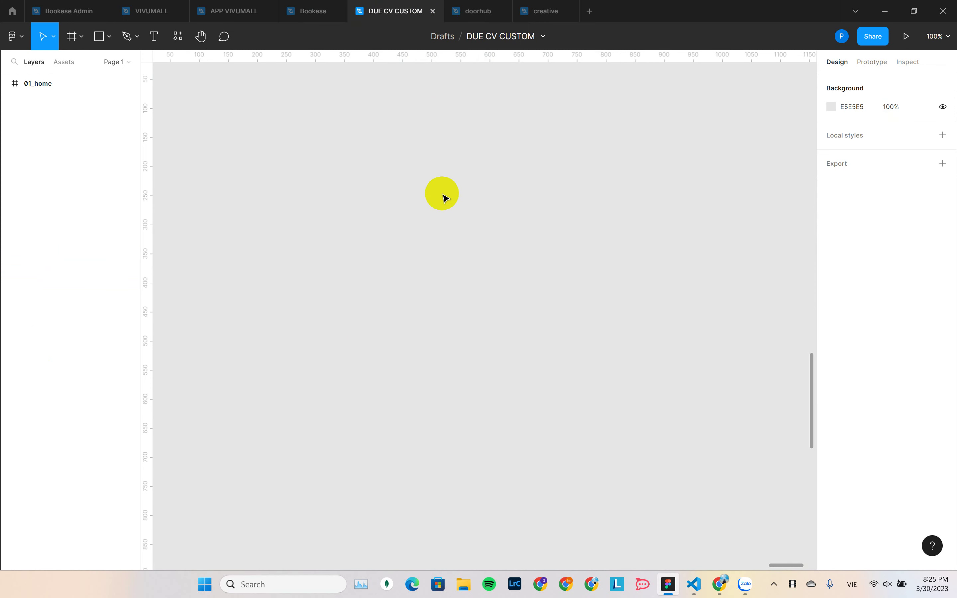
scroll(502, 194, down, 10)
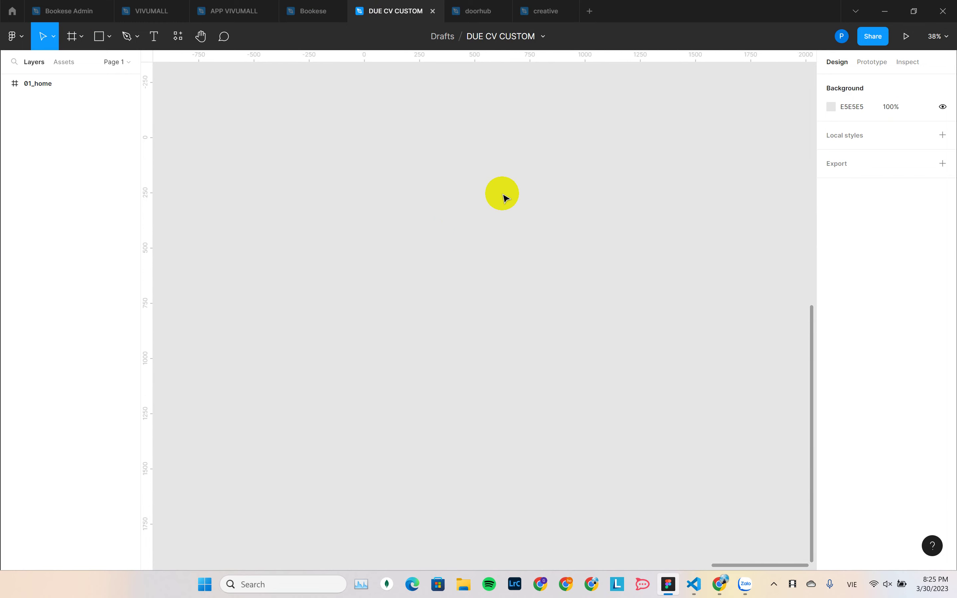
drag(448, 190, 524, 421)
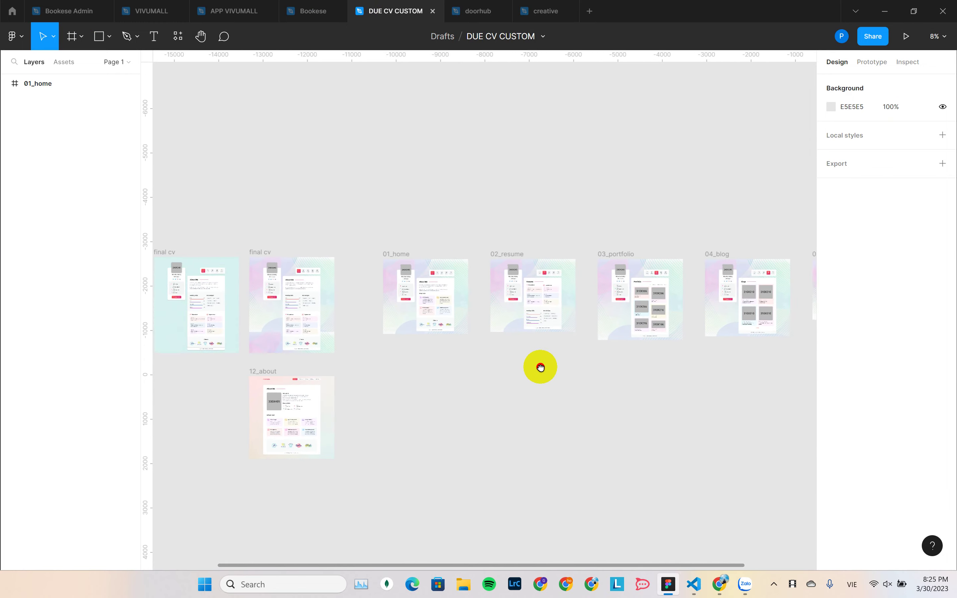
drag(540, 367, 576, 365)
Examine the 01_home frame of the CV design and move on past the 02_resume and 03_portfolio frames.
scroll(576, 365, up, 5)
scroll(561, 465, right, 5)
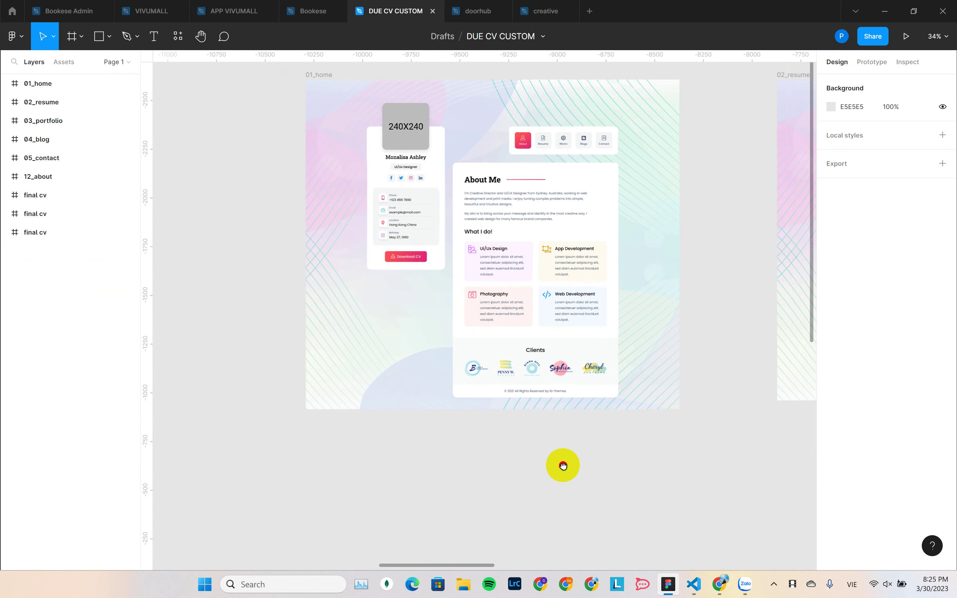
scroll(493, 388, down, 3)
scroll(315, 404, right, 3)
scroll(316, 403, right, 10)
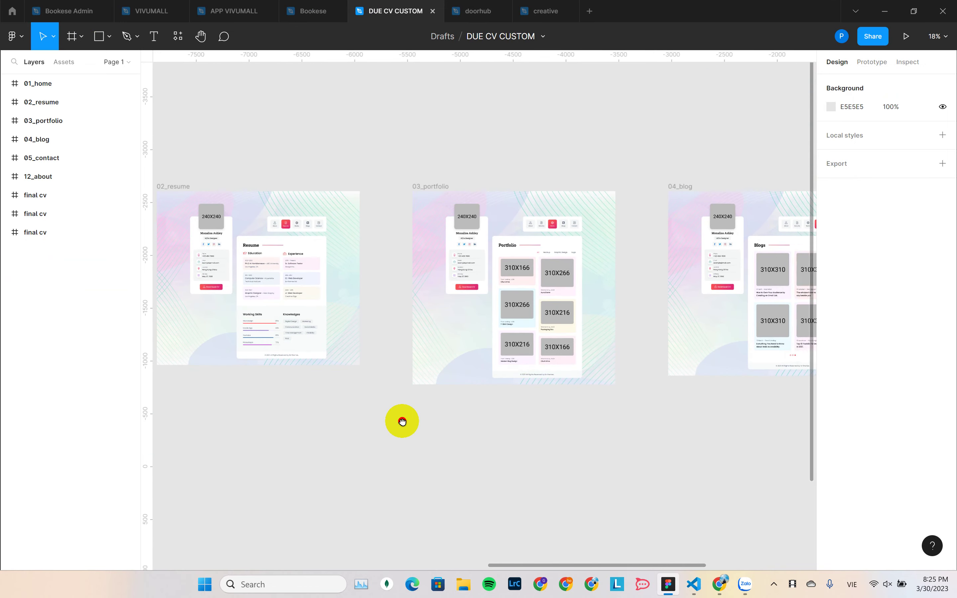
Examine the 04_blog frame's profile card and post cards up close and select its blog_section group.
scroll(384, 271, up, 5)
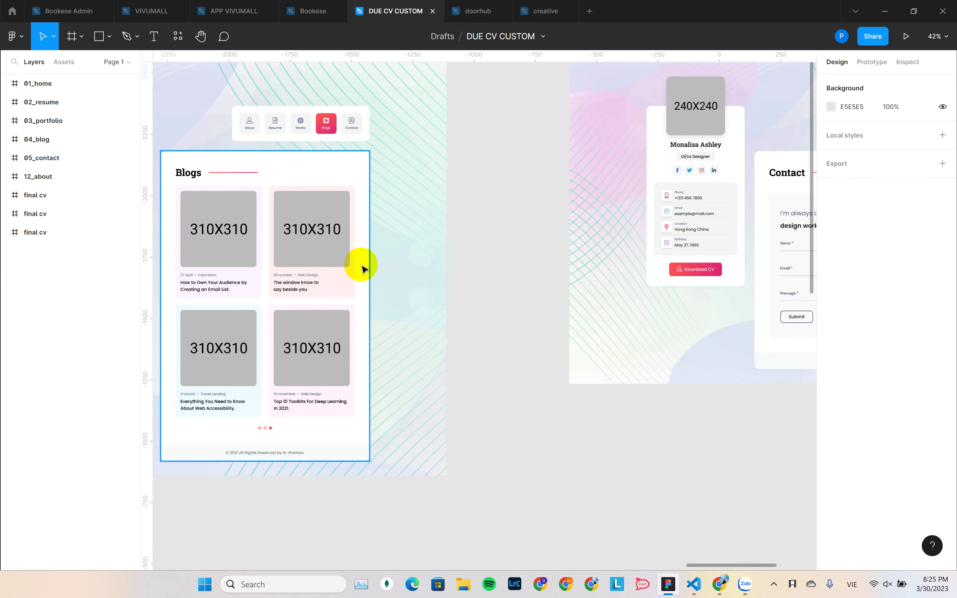
scroll(325, 241, left, 4)
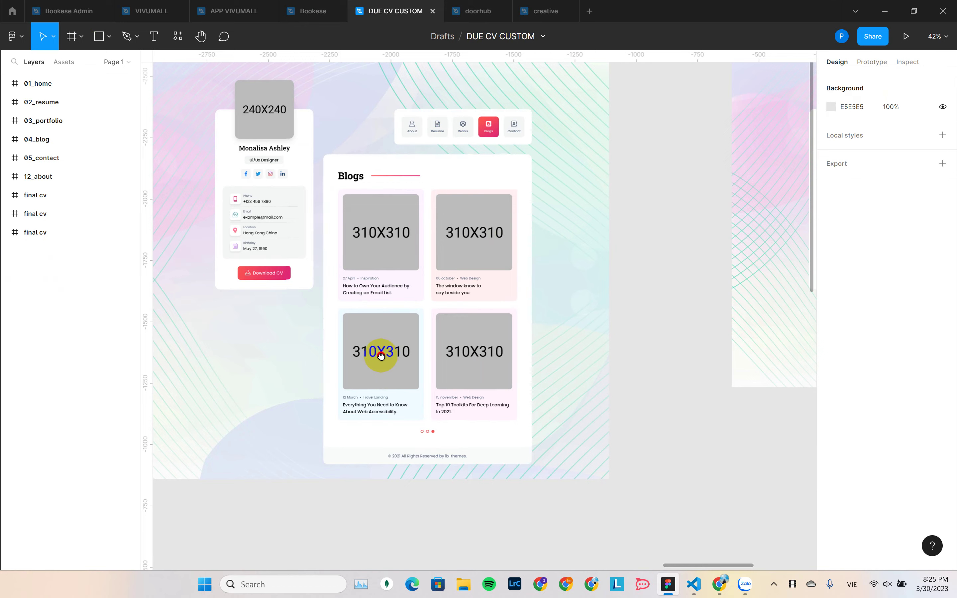
scroll(536, 321, left, 4)
scroll(546, 292, up, 3)
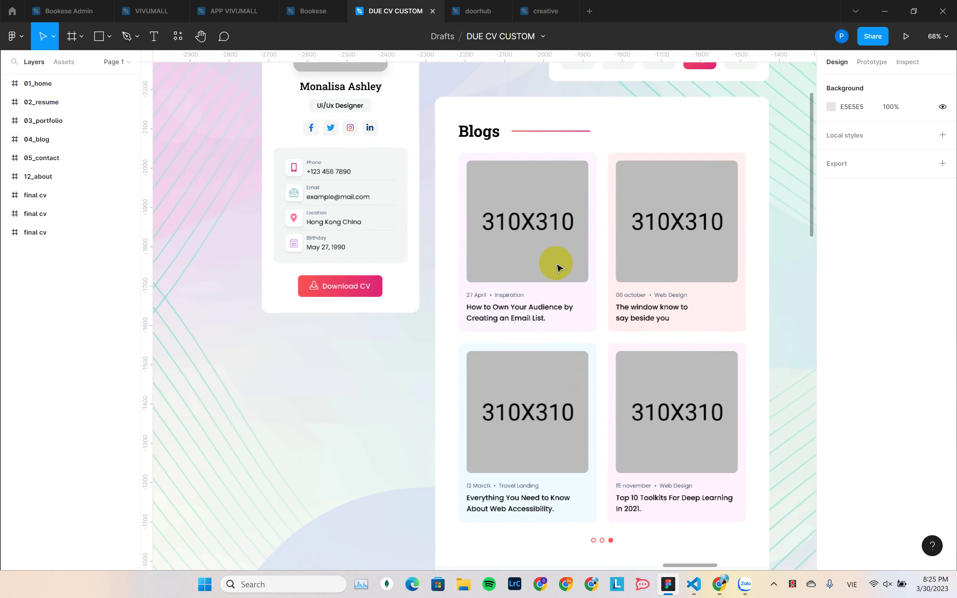
click(470, 164)
scroll(661, 336, left, 20)
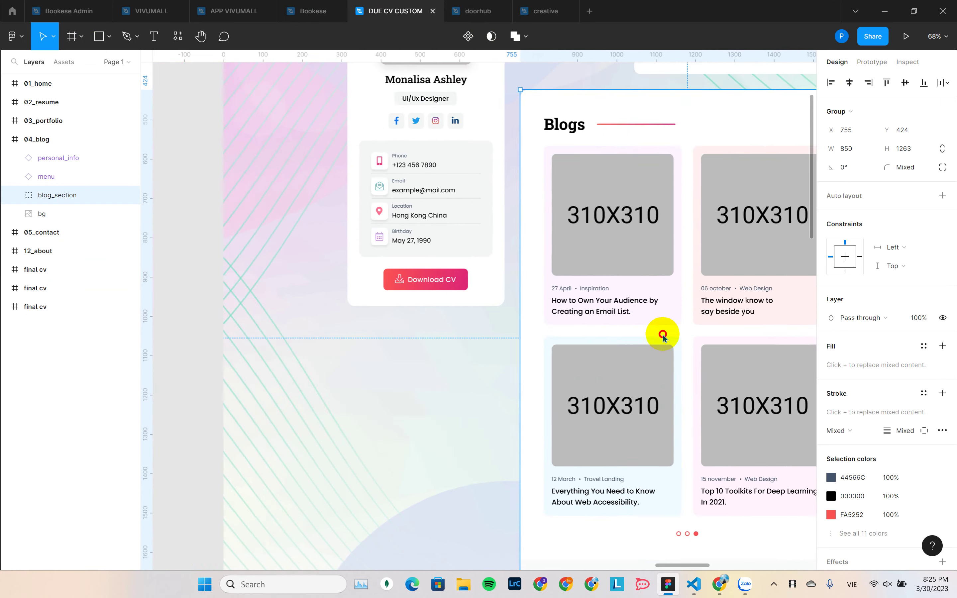
Look back over the 03_portfolio and 01_home frames and select the resume_section group in the 02_resume frame.
scroll(530, 316, down, 5)
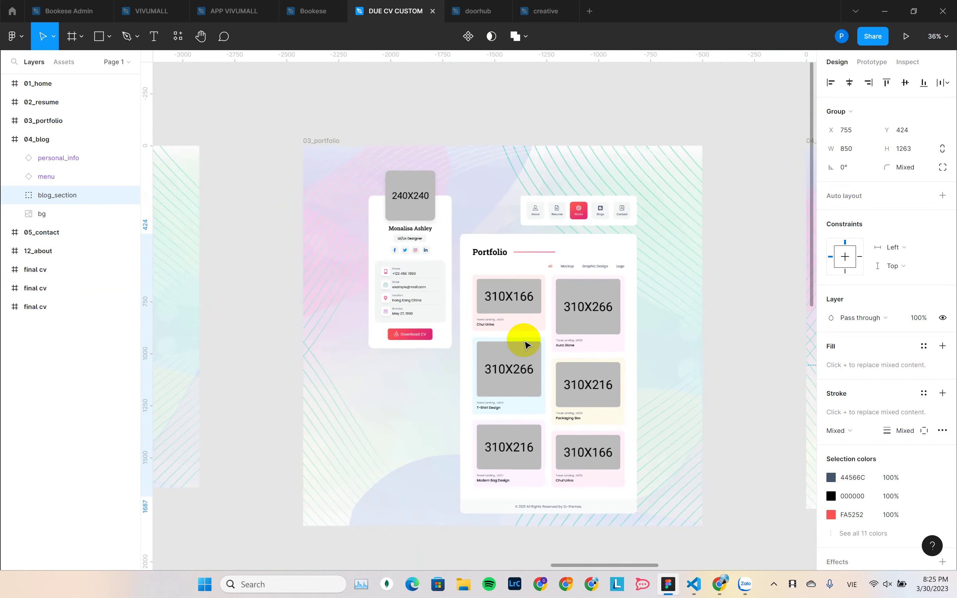
scroll(613, 348, left, 15)
scroll(632, 319, left, 3)
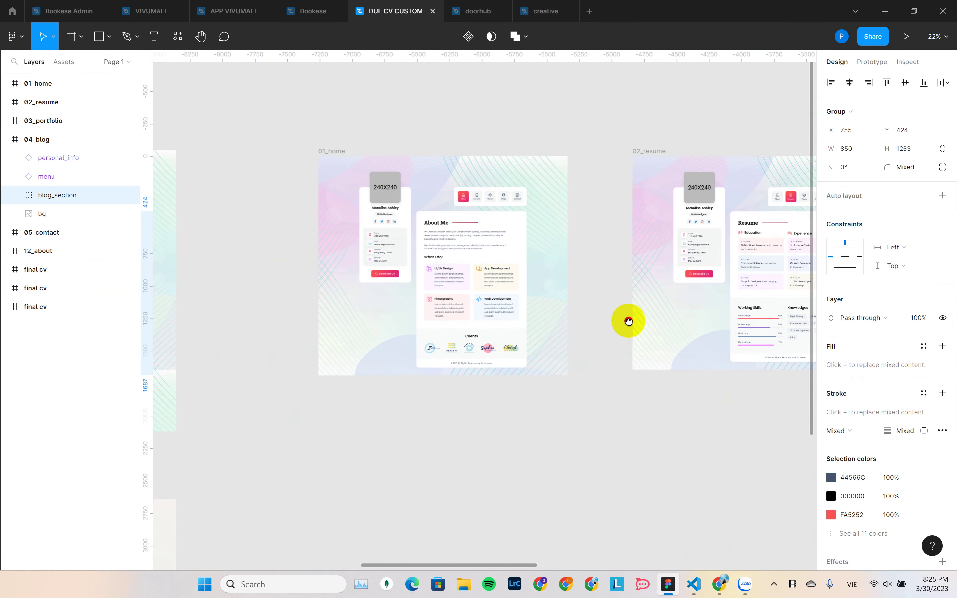
scroll(487, 385, right, 4)
scroll(614, 314, up, 5)
scroll(617, 309, up, 3)
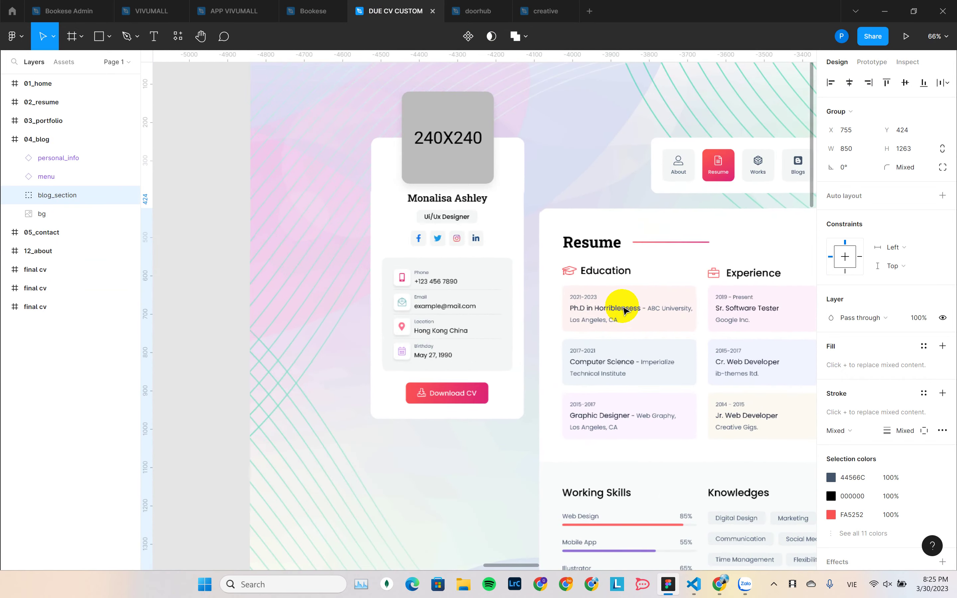
scroll(554, 320, right, 4)
scroll(553, 321, down, 1)
click(632, 167)
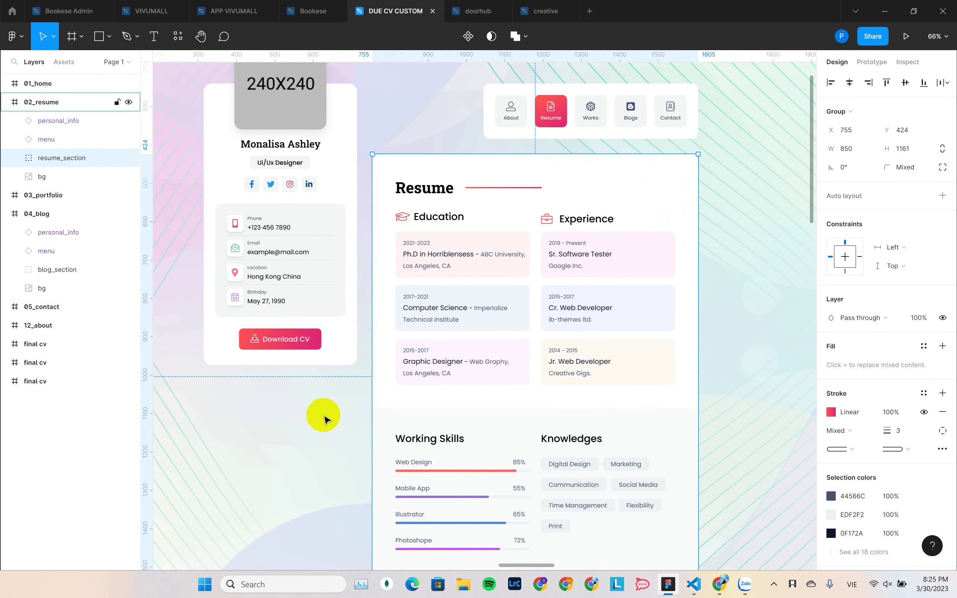
Clear the selection and view the whole 02_resume frame side by side with 01_home.
scroll(339, 393, down, 5)
scroll(472, 487, down, 3)
click(472, 487)
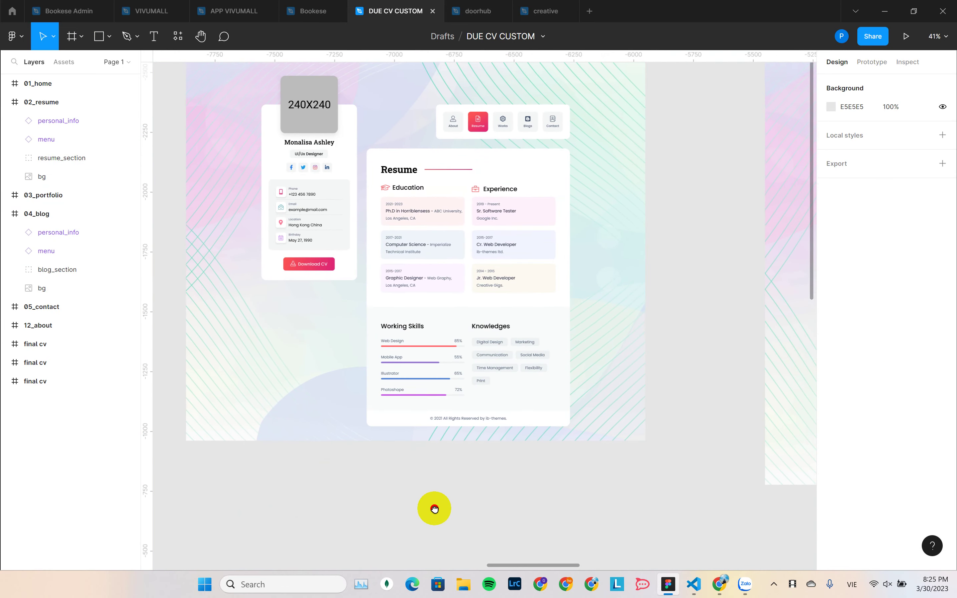
scroll(577, 519, down, 2)
scroll(568, 487, left, 2)
scroll(570, 480, down, 3)
scroll(570, 480, down, 1)
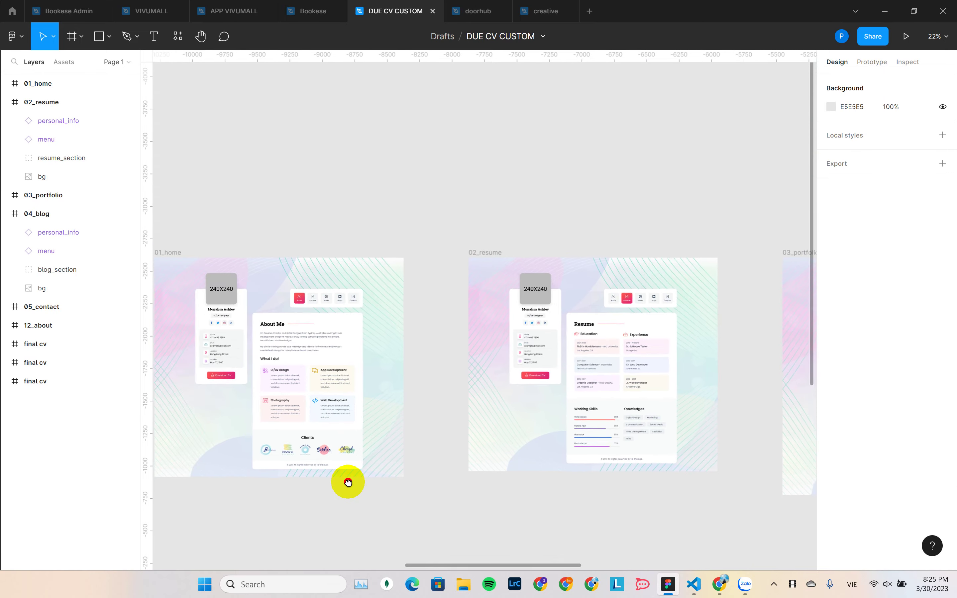
Inspect the about_section group and personal_info component of the final cv frame above 12_about, and show all the final cv variants.
scroll(375, 474, left, 8)
scroll(401, 463, down, 2)
drag(401, 464, 587, 463)
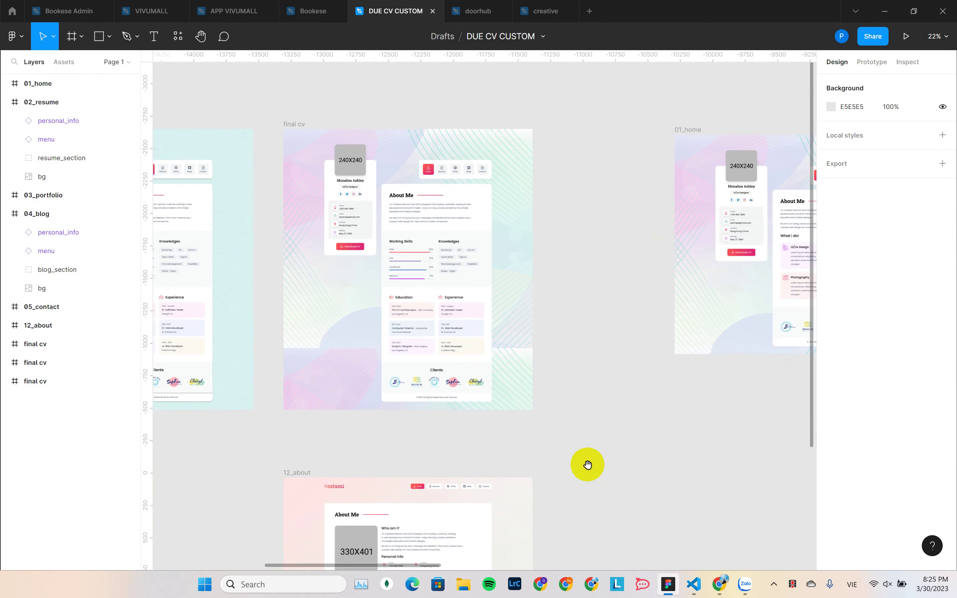
click(483, 255)
scroll(435, 253, up, 2)
scroll(435, 253, left, 1)
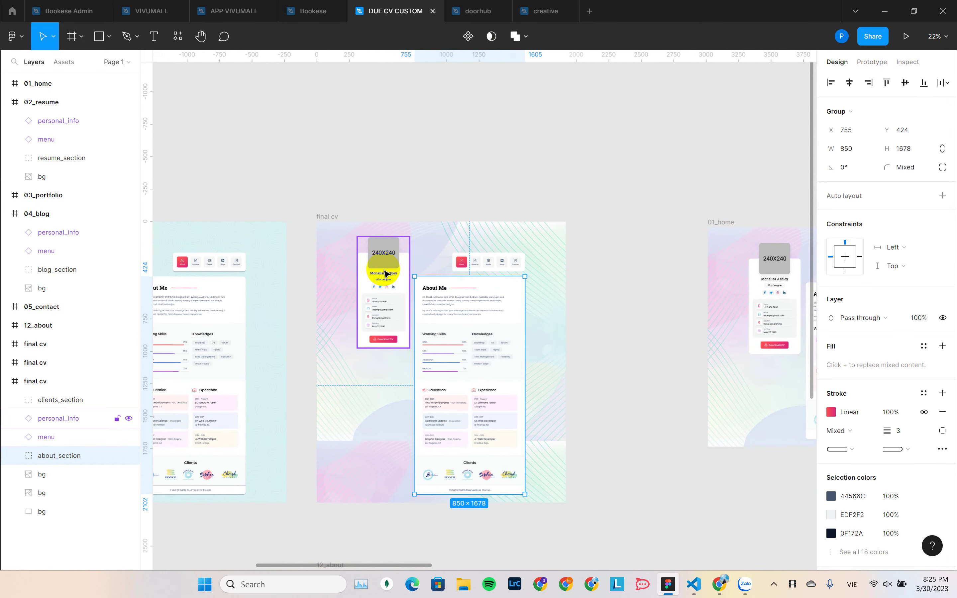
click(368, 283)
scroll(451, 181, up, 2)
scroll(581, 252, down, 4)
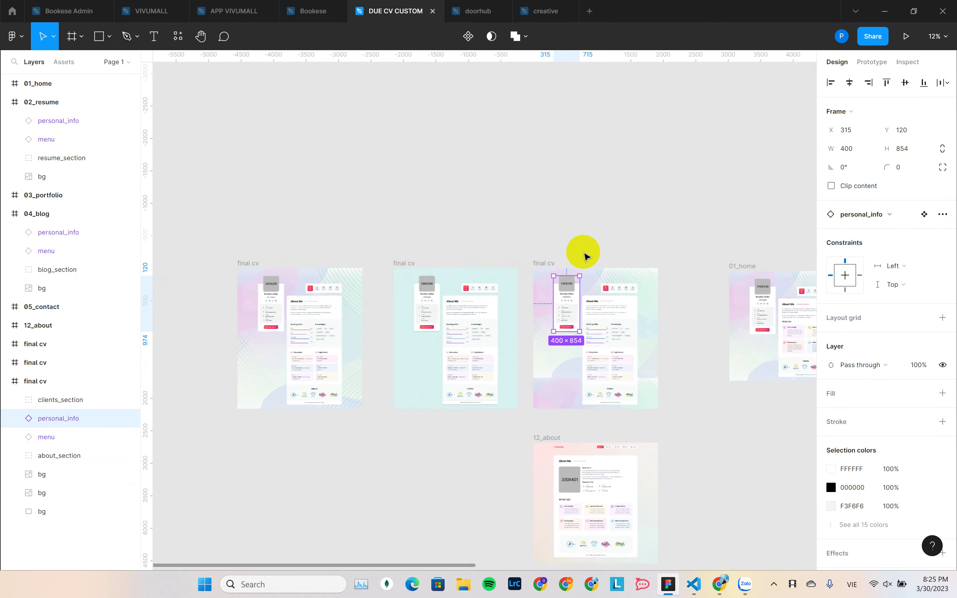
Select the about_section group in the 12_about frame, make the layout grids visible and clear the selection.
scroll(593, 395, up, 5)
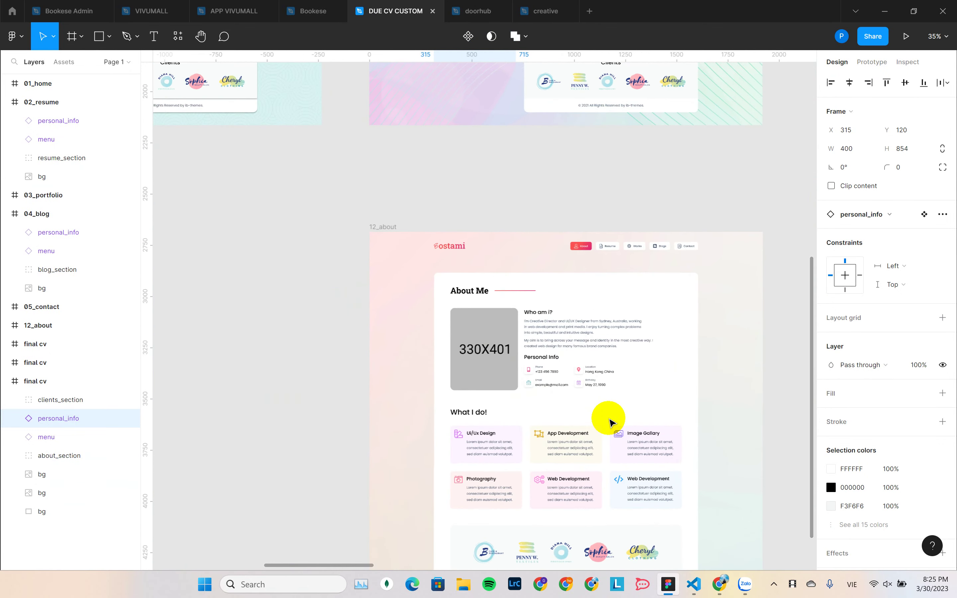
scroll(516, 320, down, 3)
scroll(516, 320, right, 2)
click(575, 291)
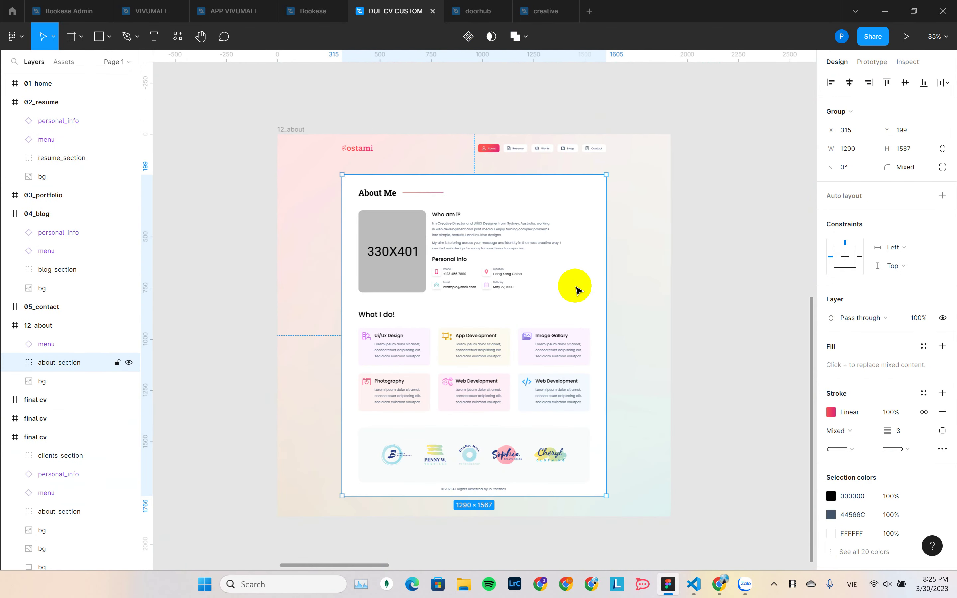
key(shift+g)
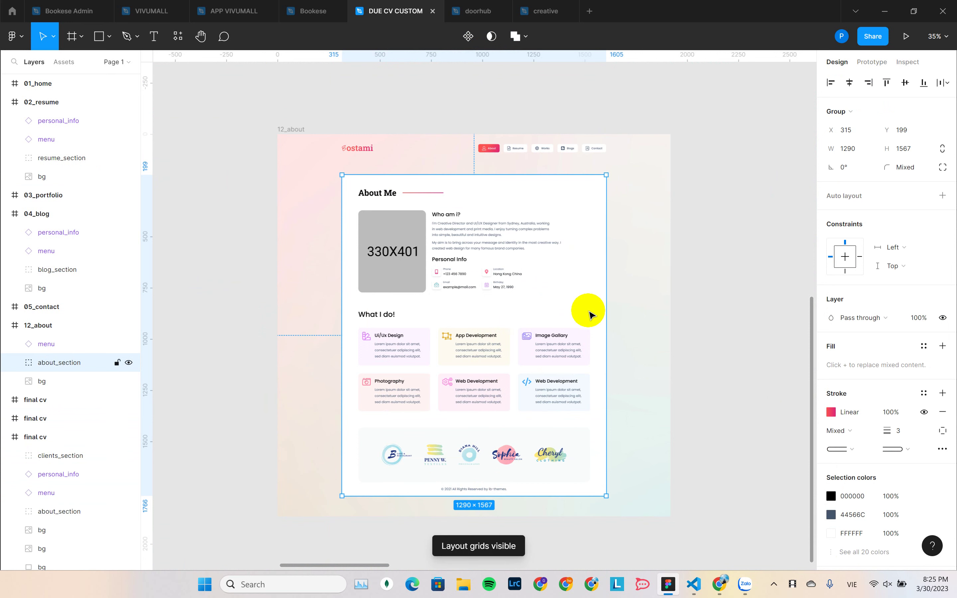
click(701, 305)
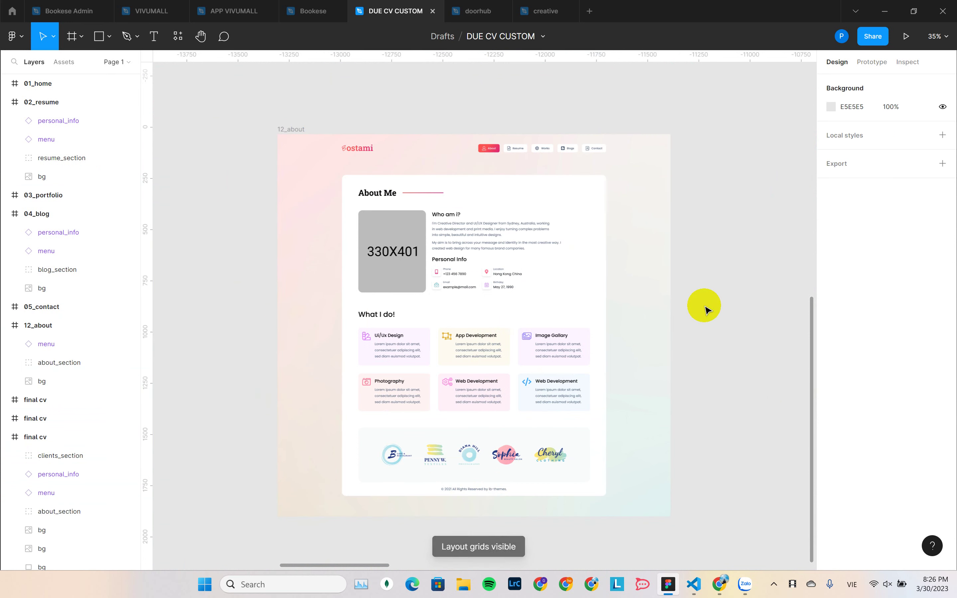
click(499, 307)
click(657, 231)
Switch to the Bookese file and examine its HOMEPAGE frame, from the hero banner and hotel cards to the footer.
click(291, 5)
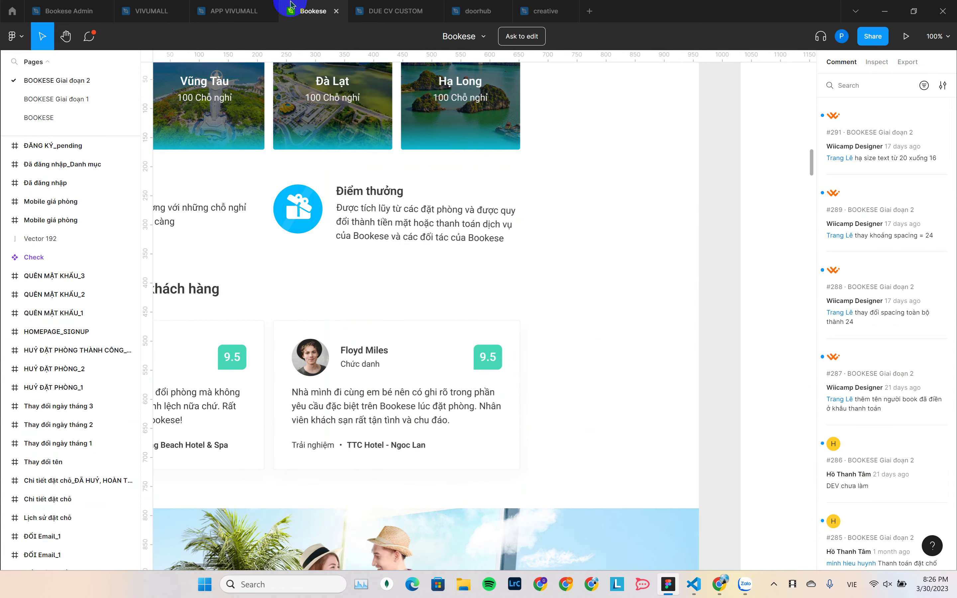
scroll(417, 301, down, 5)
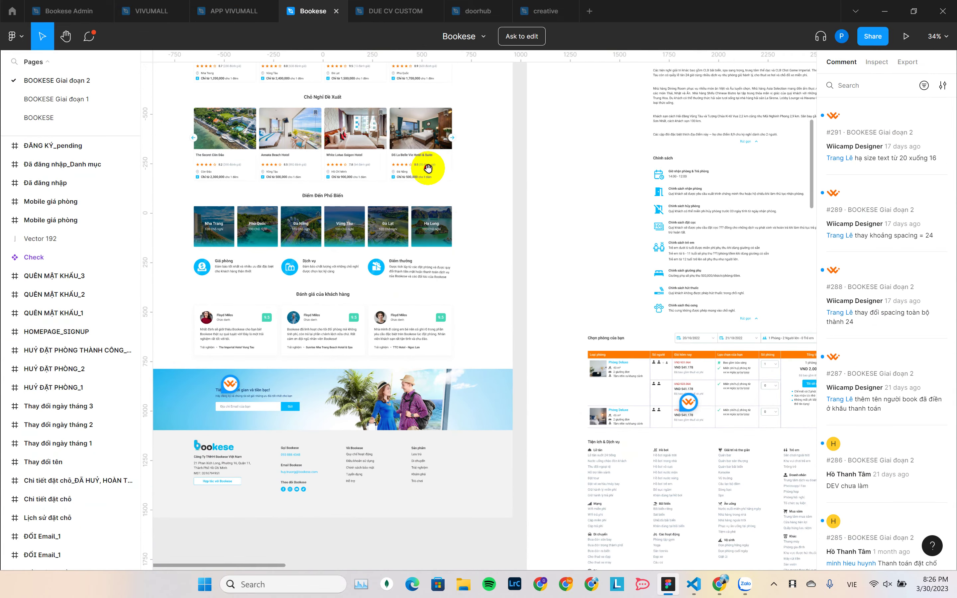
scroll(530, 321, up, 1)
scroll(530, 322, down, 2)
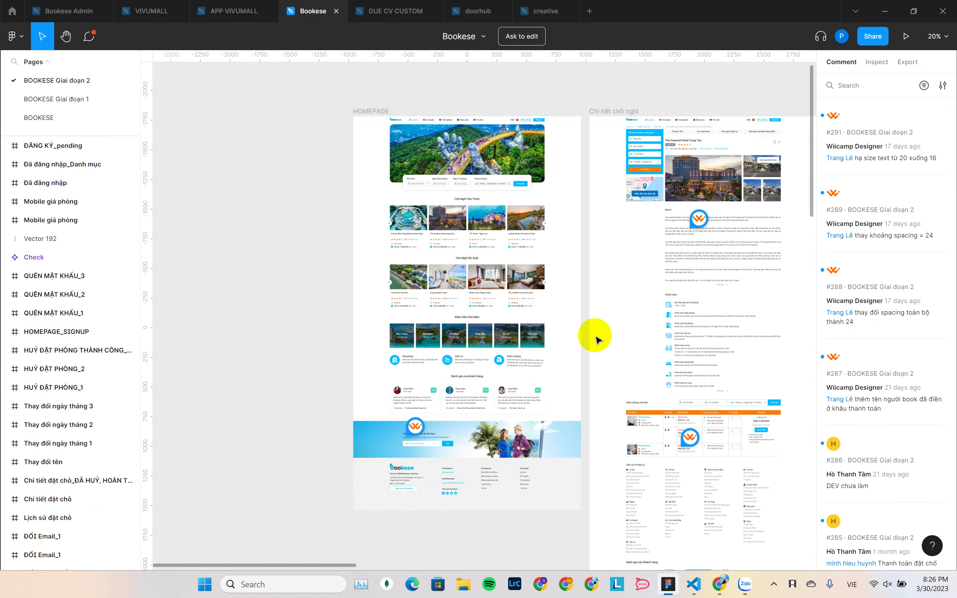
scroll(508, 276, up, 3)
scroll(656, 359, up, 3)
scroll(651, 344, up, 2)
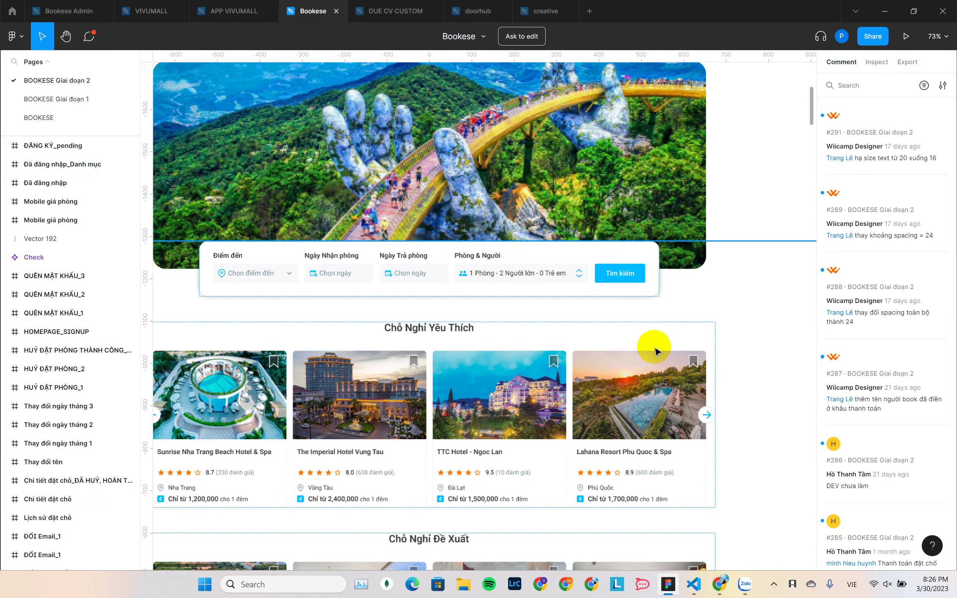
scroll(654, 352, down, 1)
scroll(663, 286, down, 4)
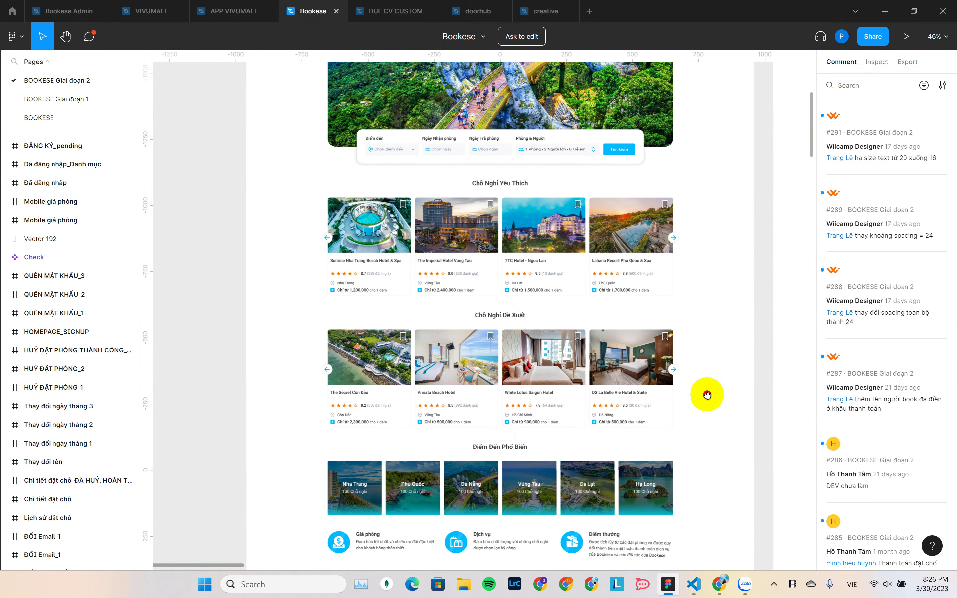
scroll(708, 396, down, 7)
scroll(696, 376, up, 4)
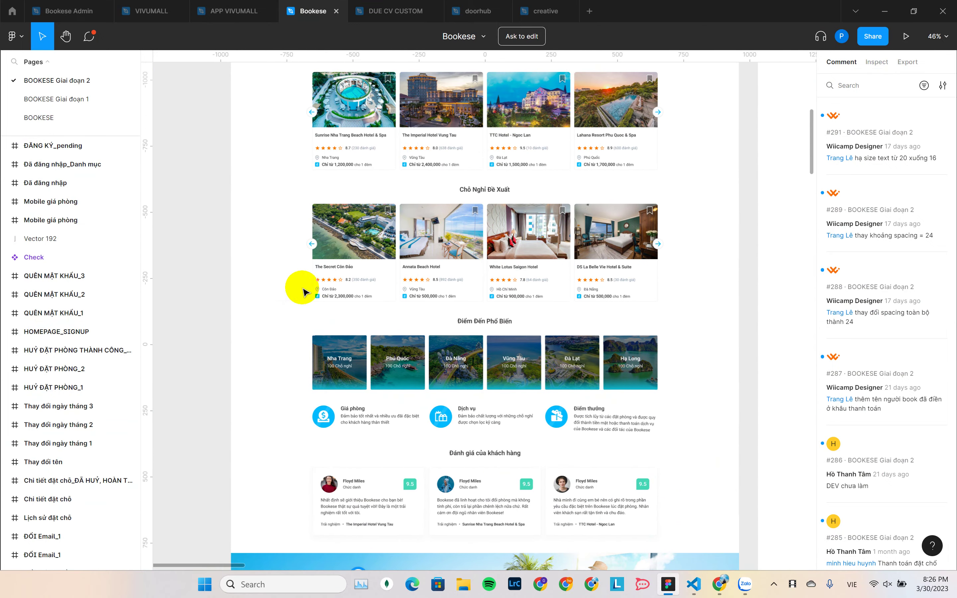
scroll(357, 186, up, 4)
View the APP VIVUMALL cover, and look over the frames on the VIVUMALL file's VIVUMALL and ADMIN VIVUMALL pages.
click(233, 11)
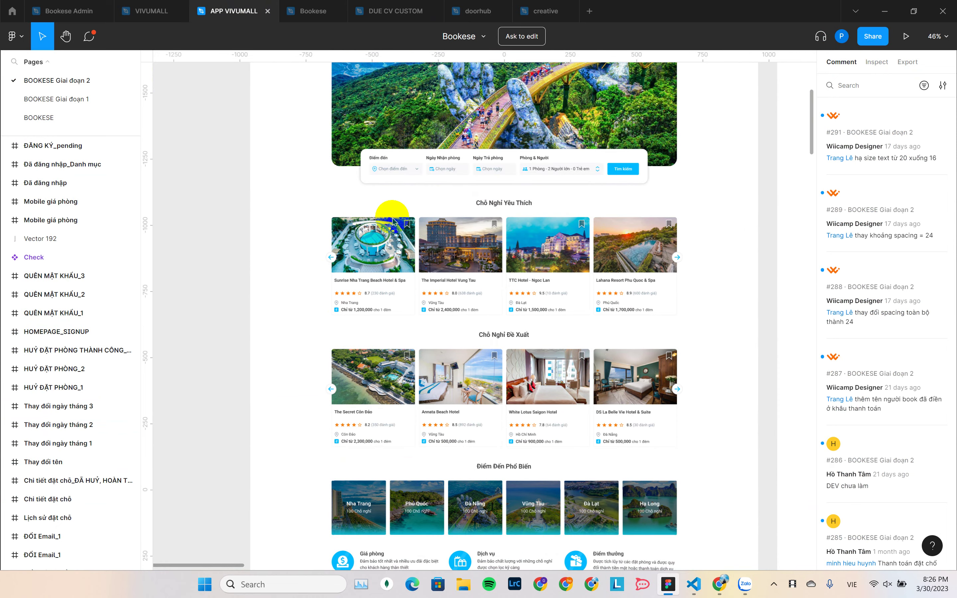
scroll(427, 300, down, 15)
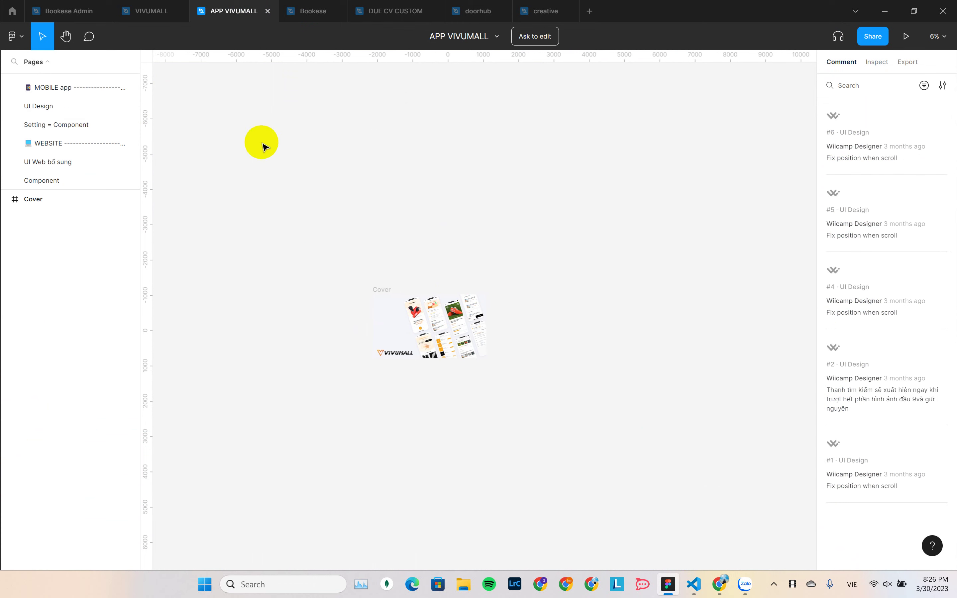
click(140, 5)
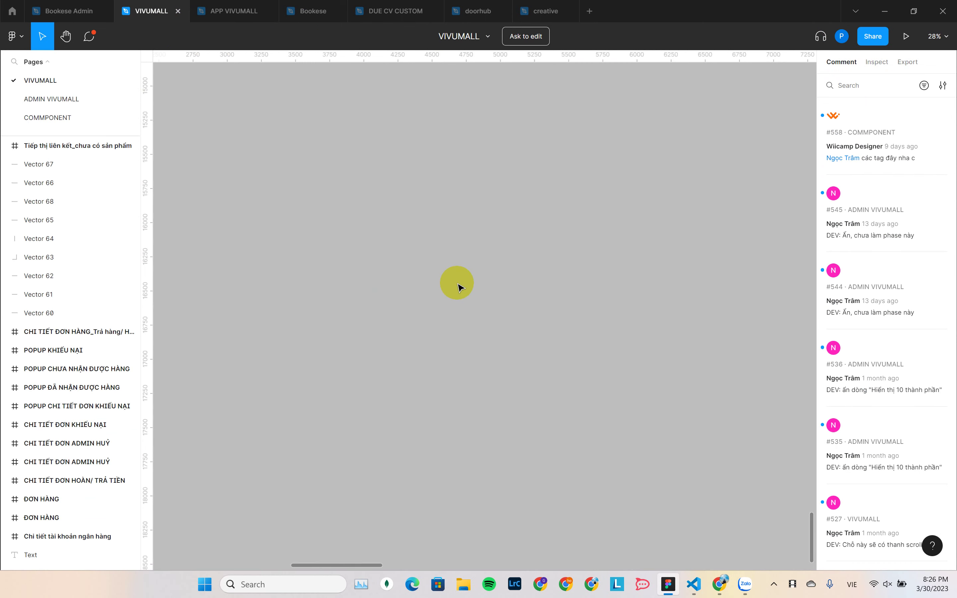
scroll(470, 340, down, 3)
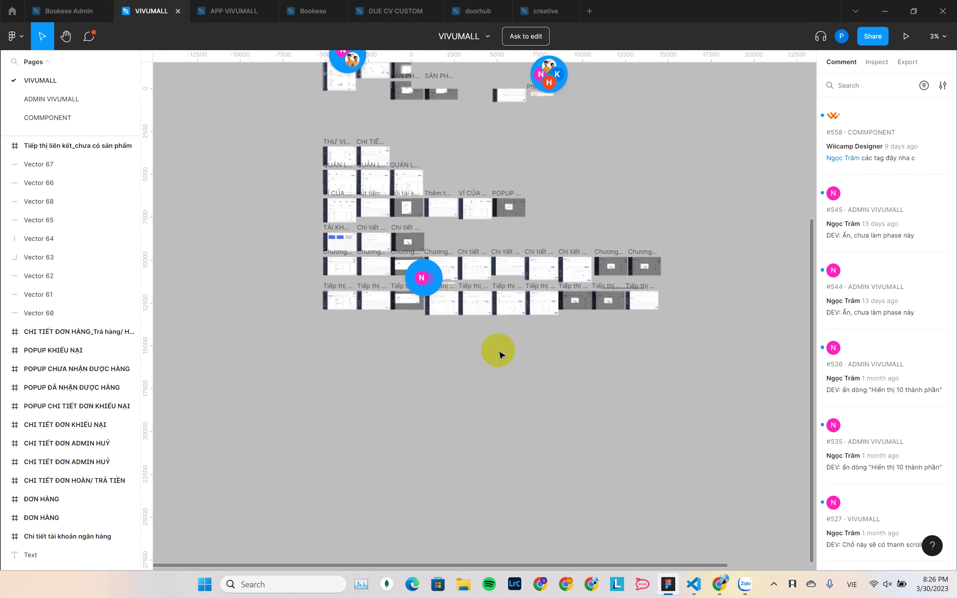
scroll(500, 354, up, 5)
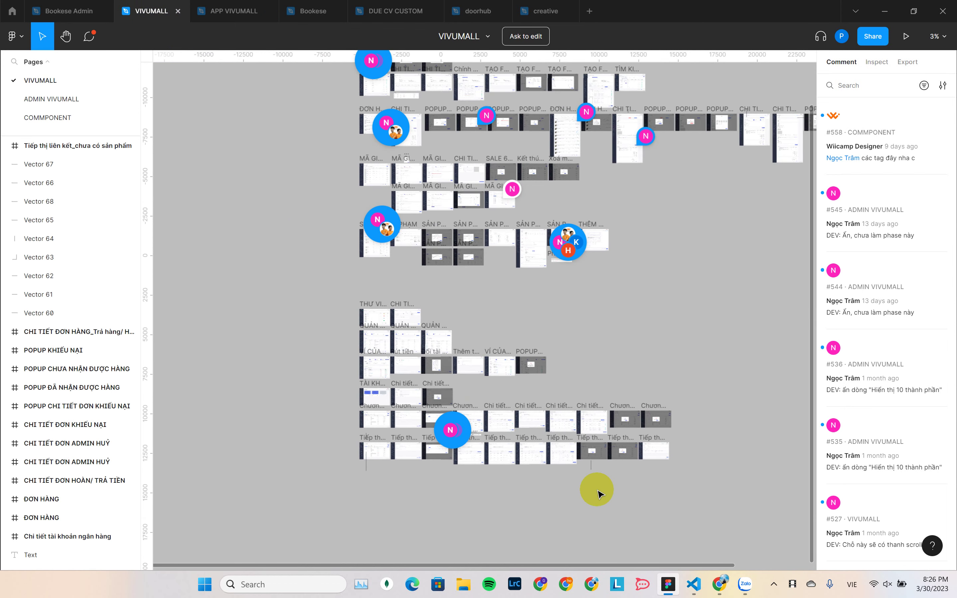
scroll(647, 453, up, 3)
scroll(573, 365, down, 2)
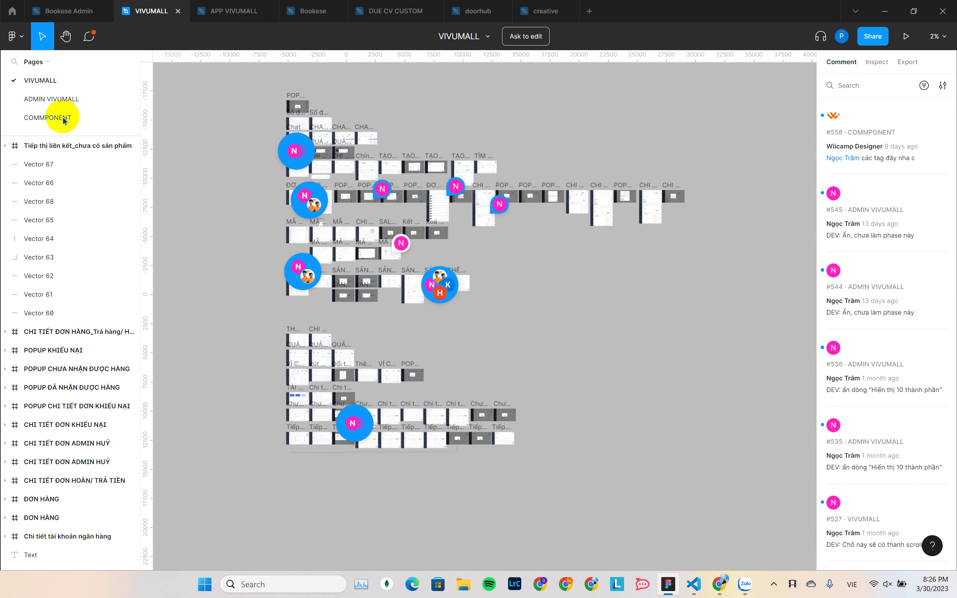
click(60, 102)
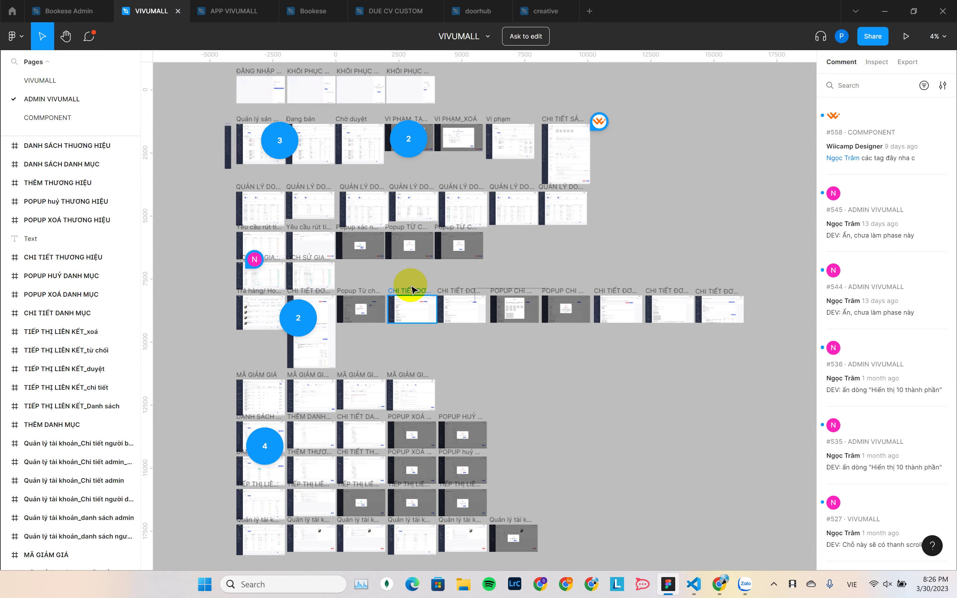
drag(531, 374, 592, 397)
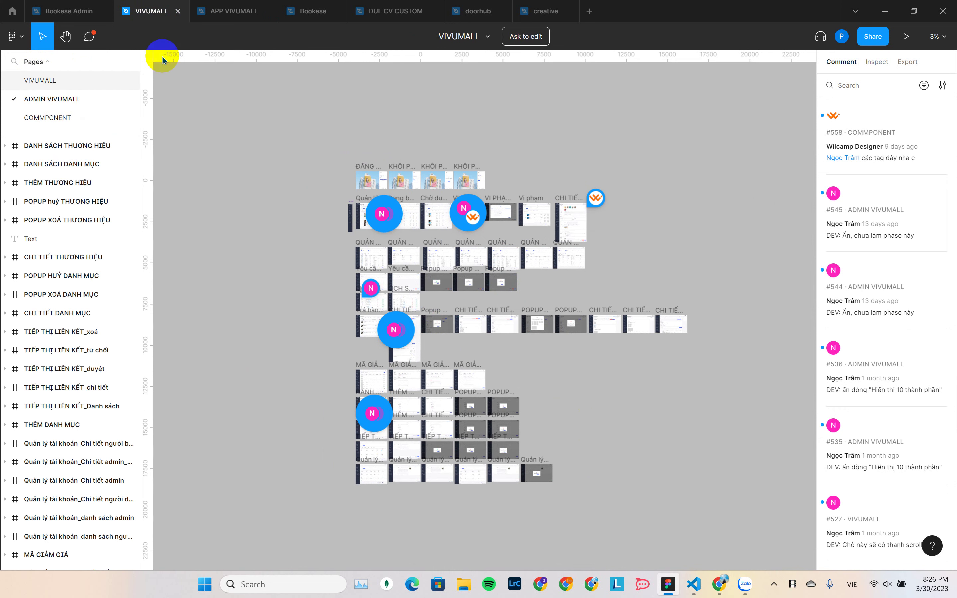
View the cover of the Bookese Admin file and switch to the doorhub landing page file.
click(69, 10)
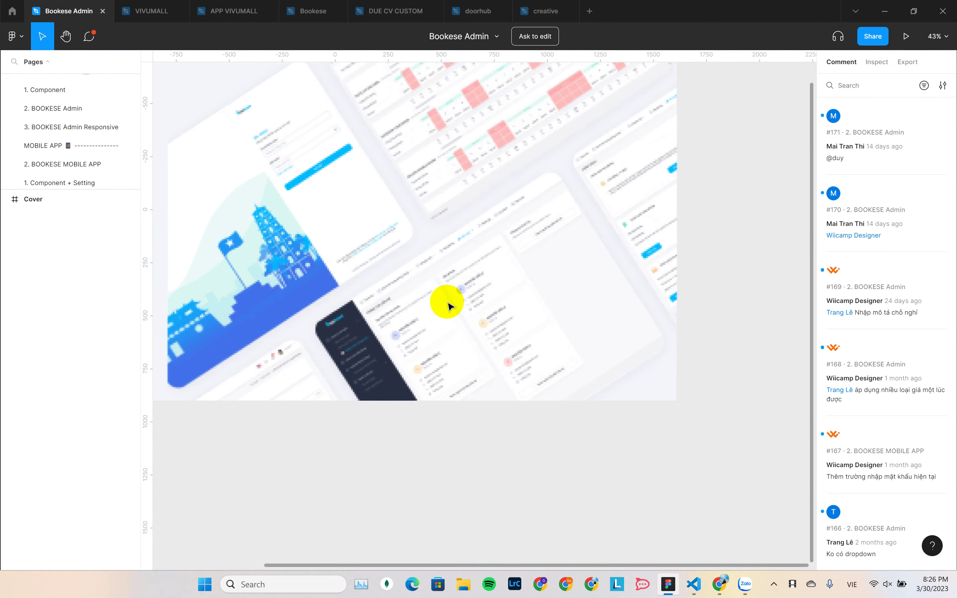
scroll(444, 300, down, 3)
drag(520, 214, 632, 301)
scroll(555, 245, up, 3)
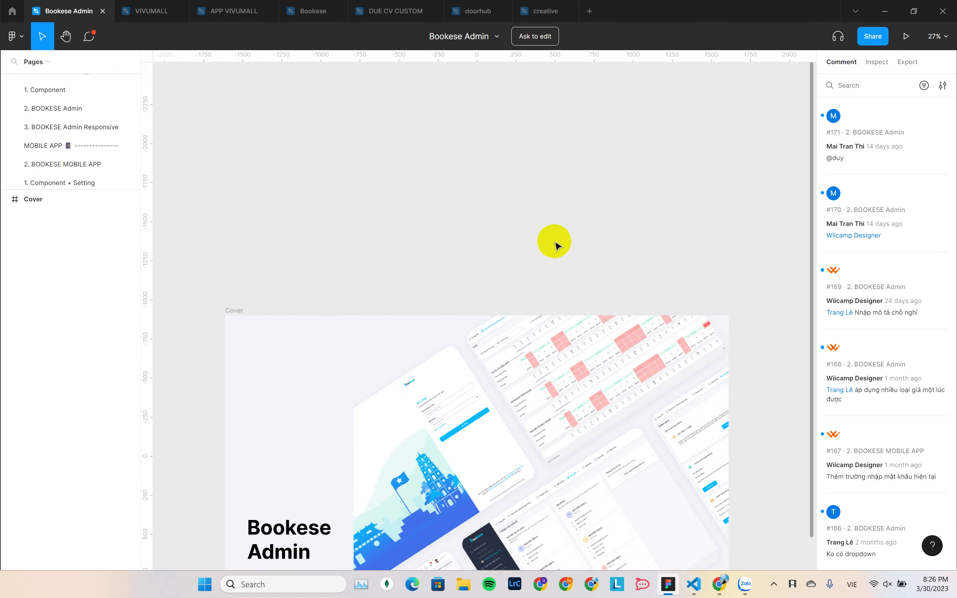
scroll(555, 243, down, 3)
click(470, 12)
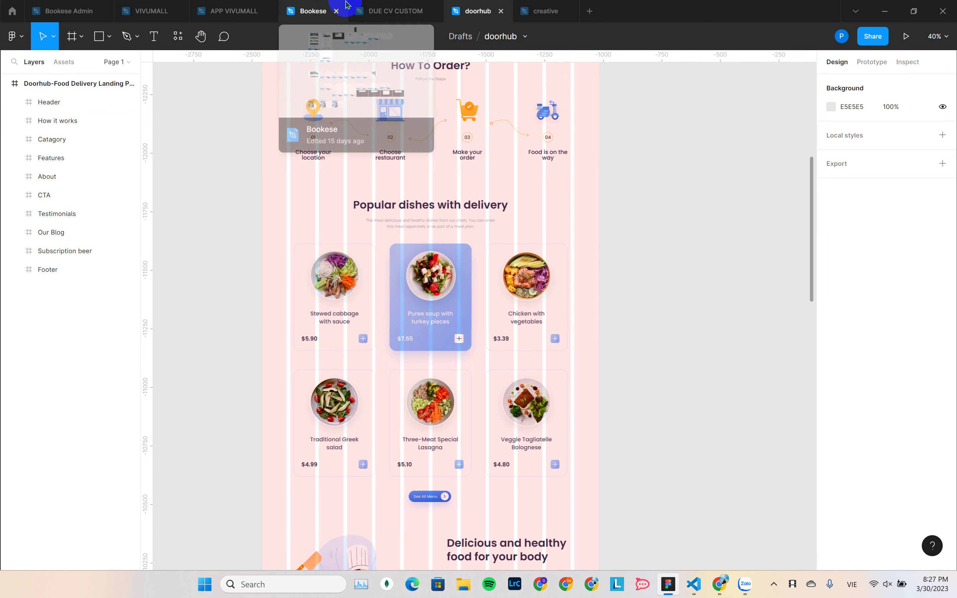
Return to the DUE CV CUSTOM file and select the personal_info component in the teal final cv frame.
click(395, 9)
click(707, 191)
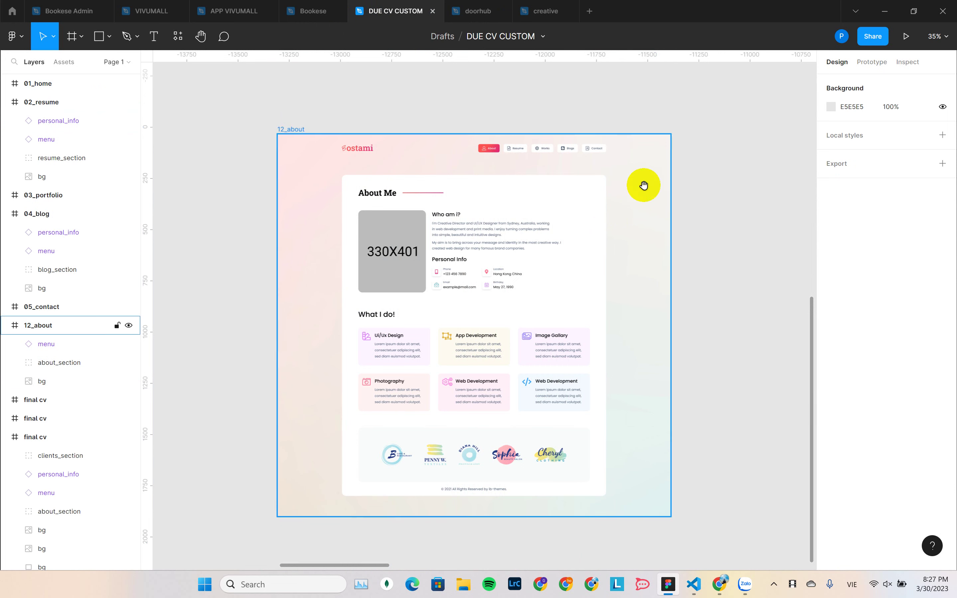
scroll(649, 238, up, 3)
drag(437, 194, 545, 467)
scroll(545, 468, up, 3)
scroll(545, 468, left, 5)
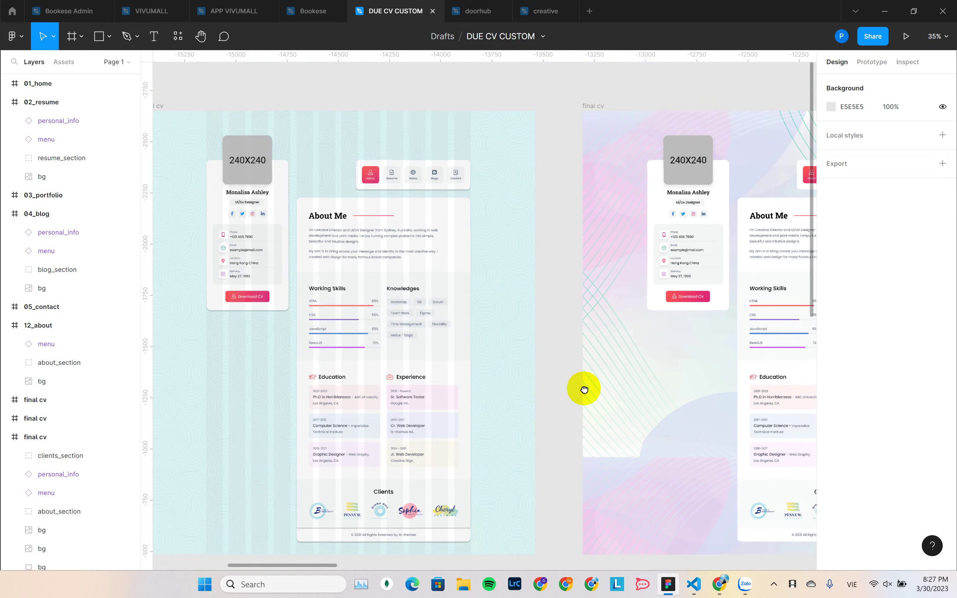
scroll(423, 163, up, 5)
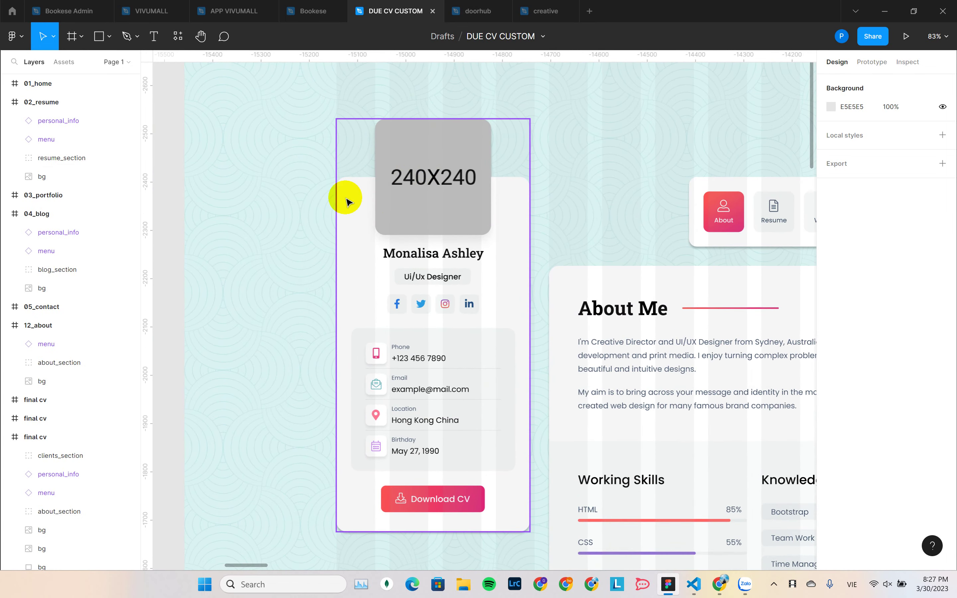
click(347, 202)
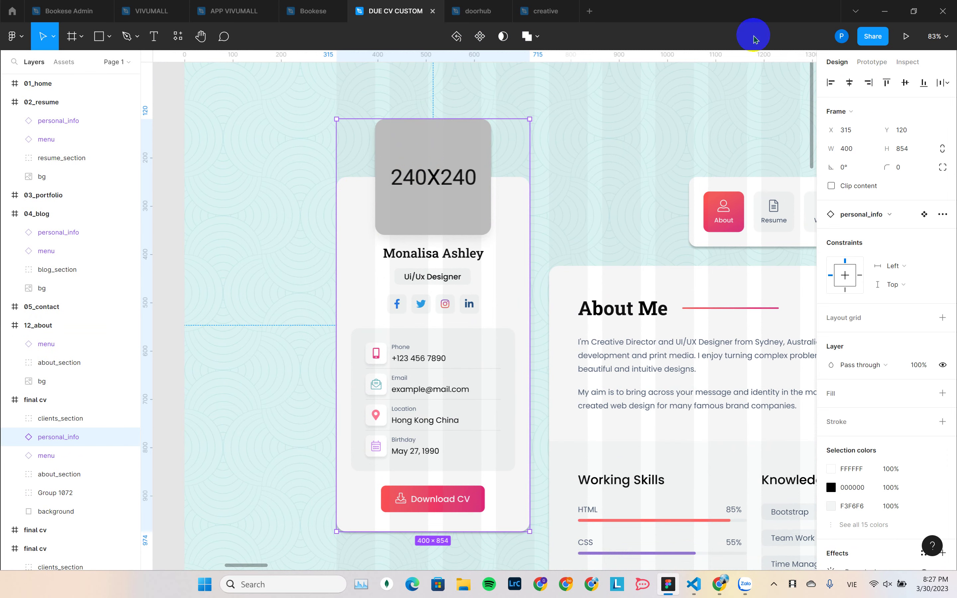
Copy the share link to the current selection and send it to the study group chat in Zalo.
click(865, 38)
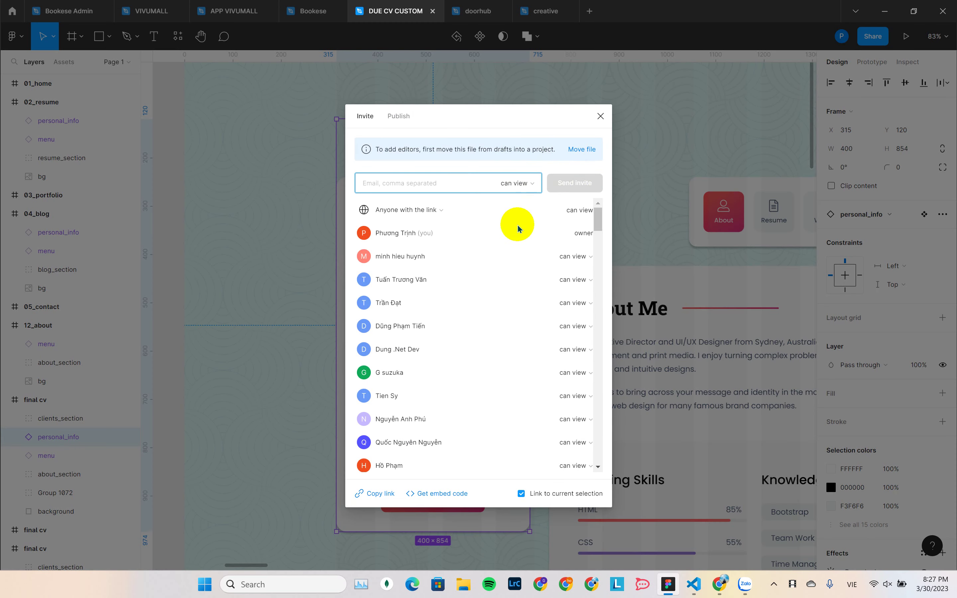
click(382, 494)
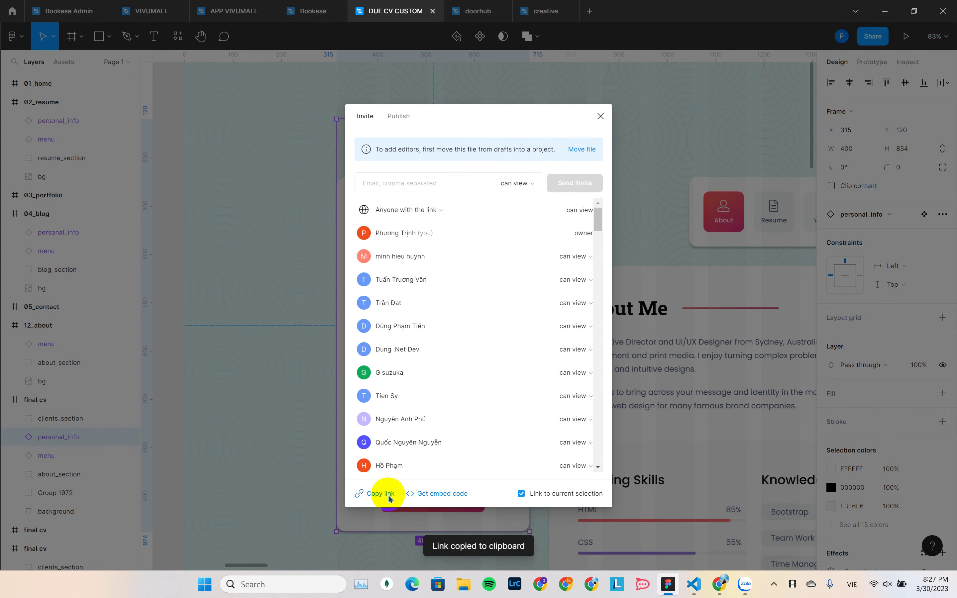
click(745, 584)
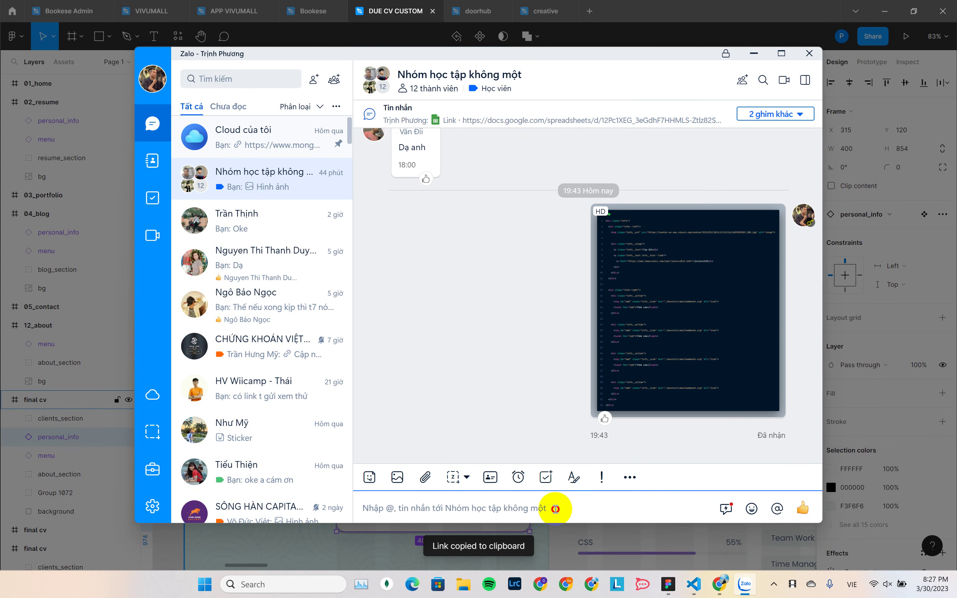
key(ctrl+v)
key(Return)
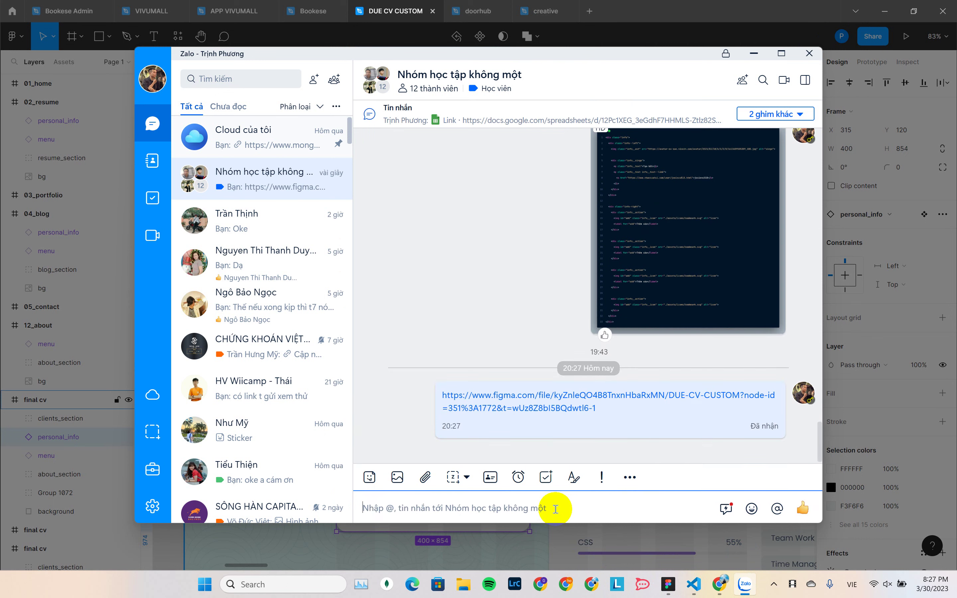
Return to Figma, close the sharing dialog and check the collaborators present in the file.
click(670, 9)
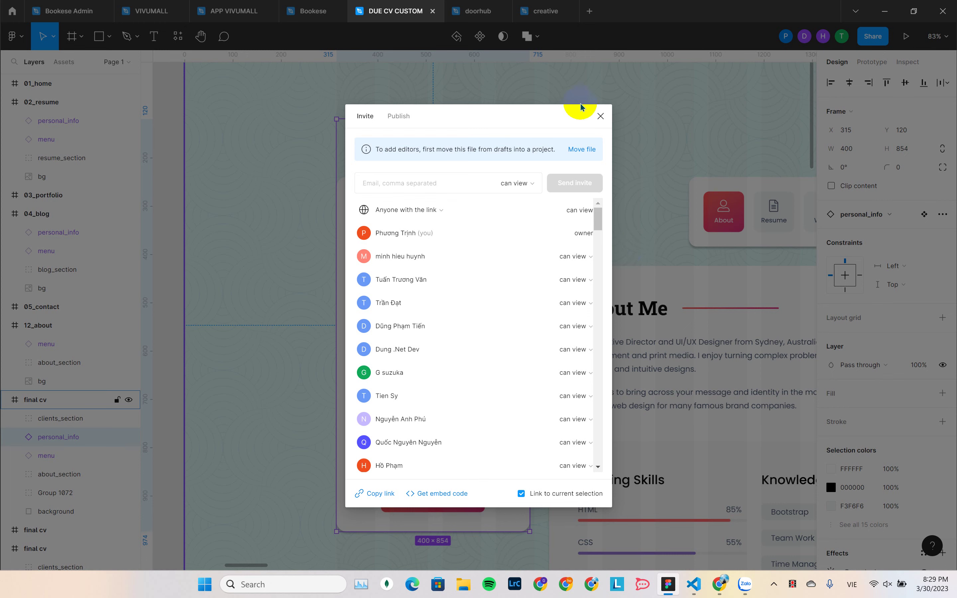
click(595, 116)
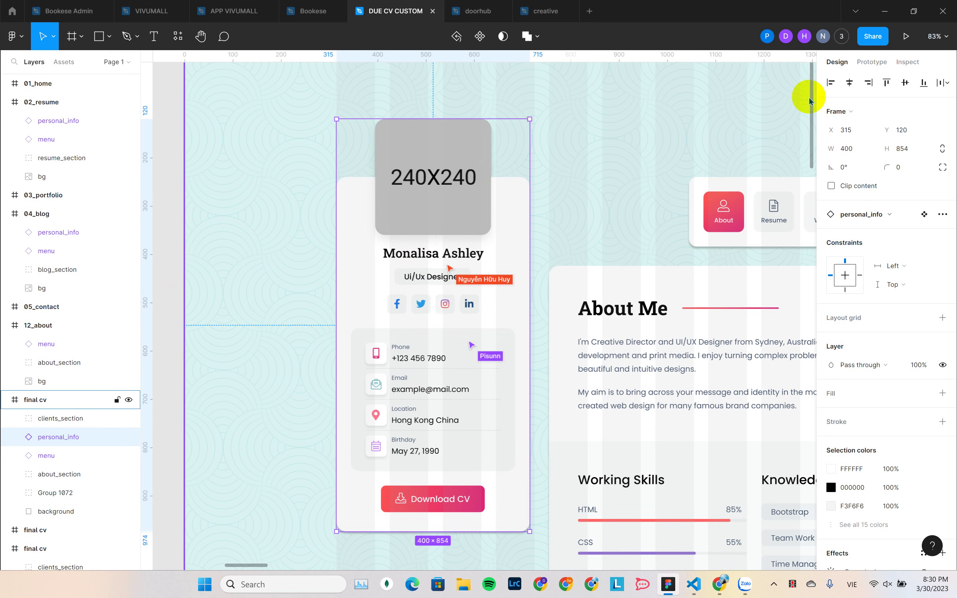
click(767, 37)
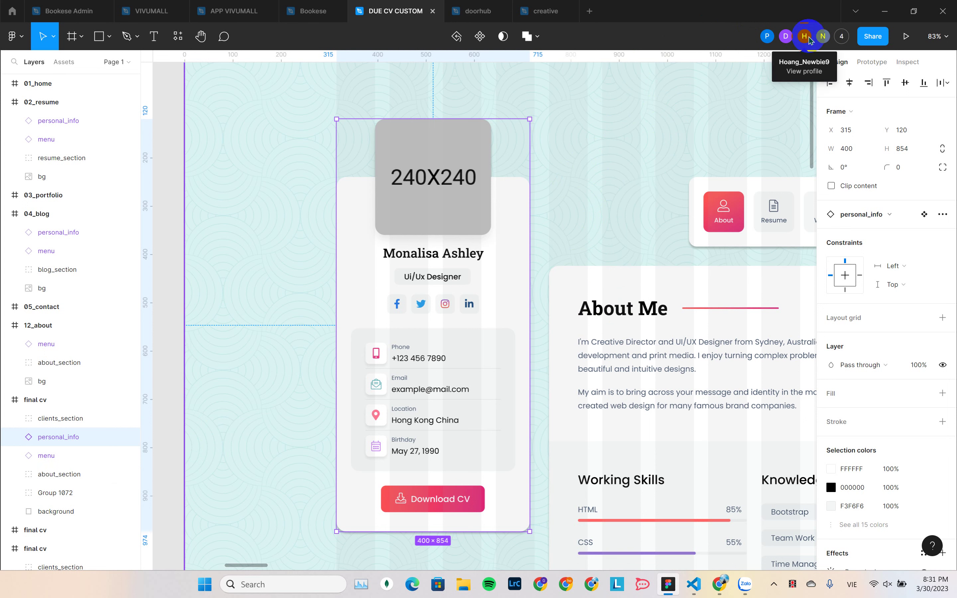
click(823, 37)
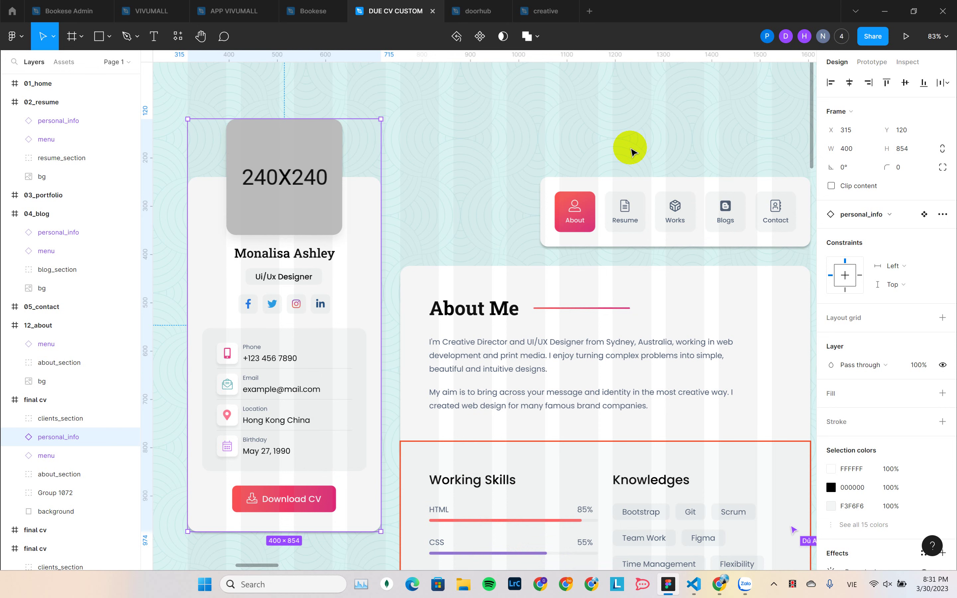
Replace the personal_info selection with the whole teal final cv frame and view it in full beside the neighbouring variants.
key(Escape)
drag(478, 120, 534, 150)
scroll(538, 158, down, 3)
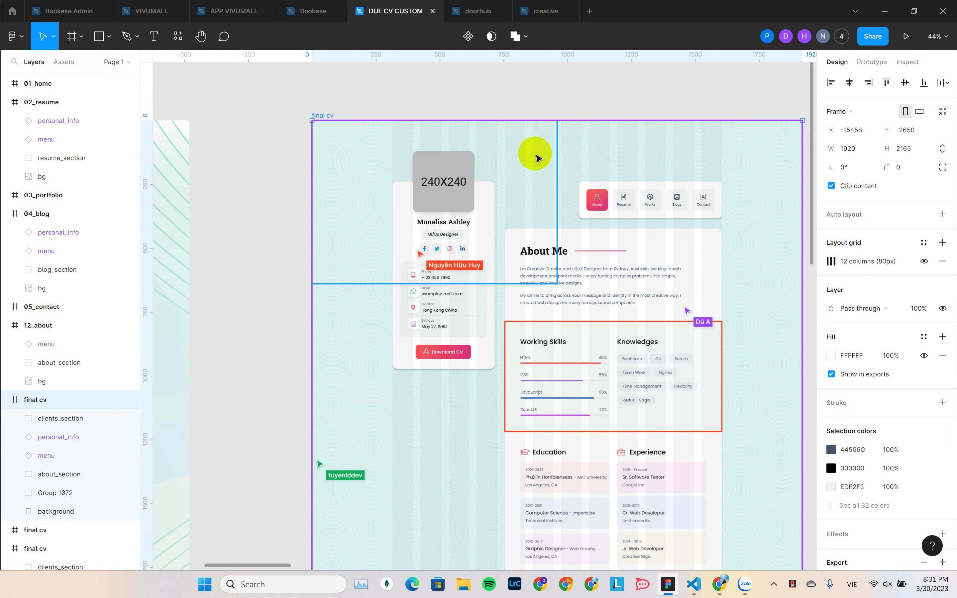
scroll(537, 158, down, 3)
scroll(522, 278, right, 3)
click(302, 93)
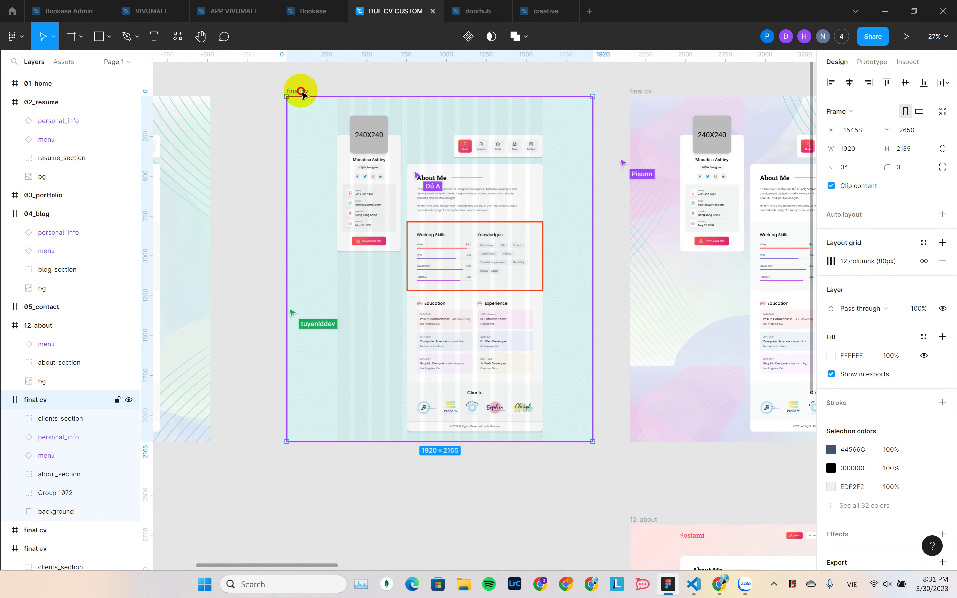
Clear the selection of the teal final cv frame and examine its profile card and menu up close.
mouse_move(302, 94)
mouse_down()
mouse_move(551, 470)
mouse_move(394, 249)
mouse_move(301, 94)
mouse_up()
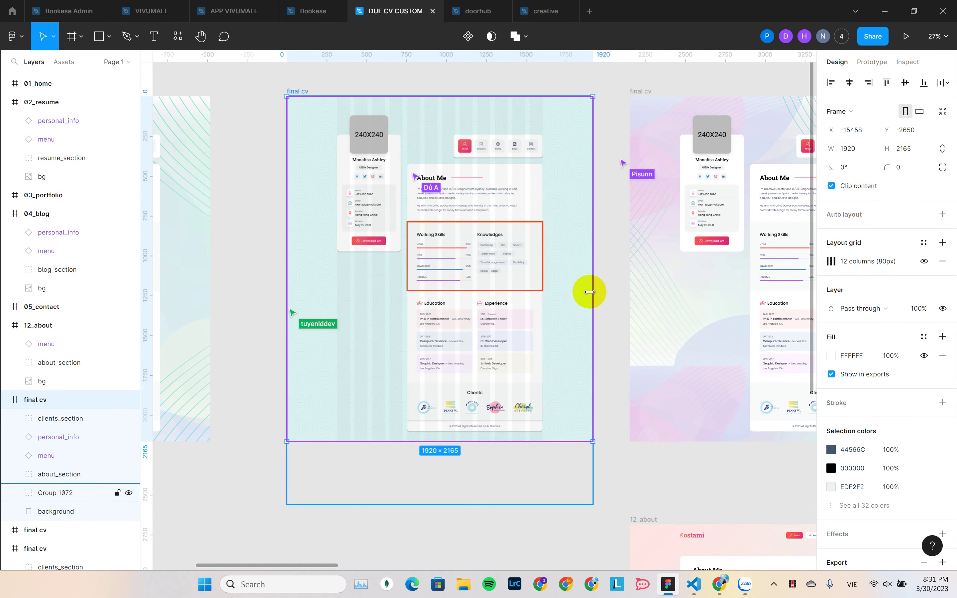
click(605, 301)
scroll(621, 290, up, 2)
scroll(533, 207, up, 3)
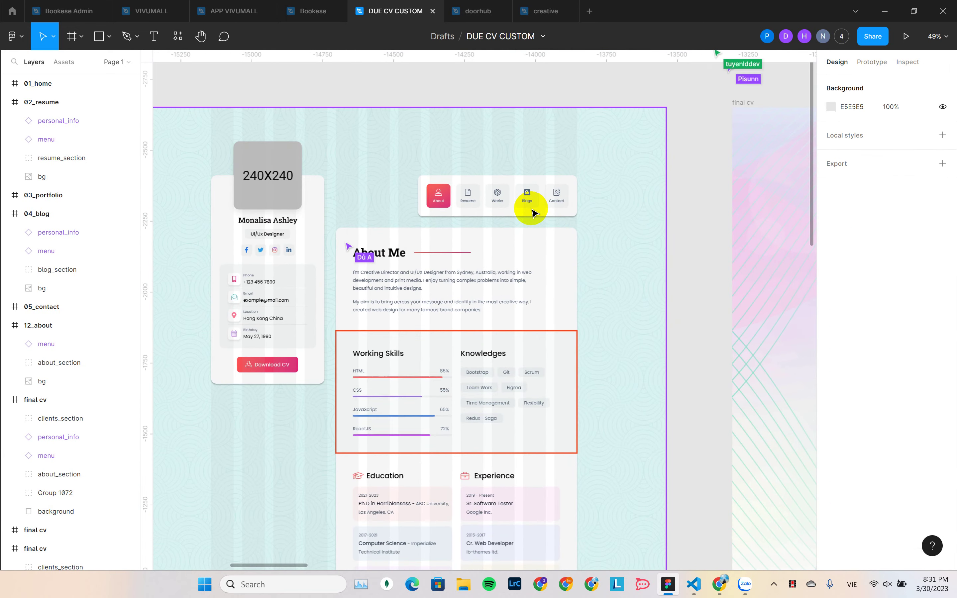
scroll(532, 214, up, 5)
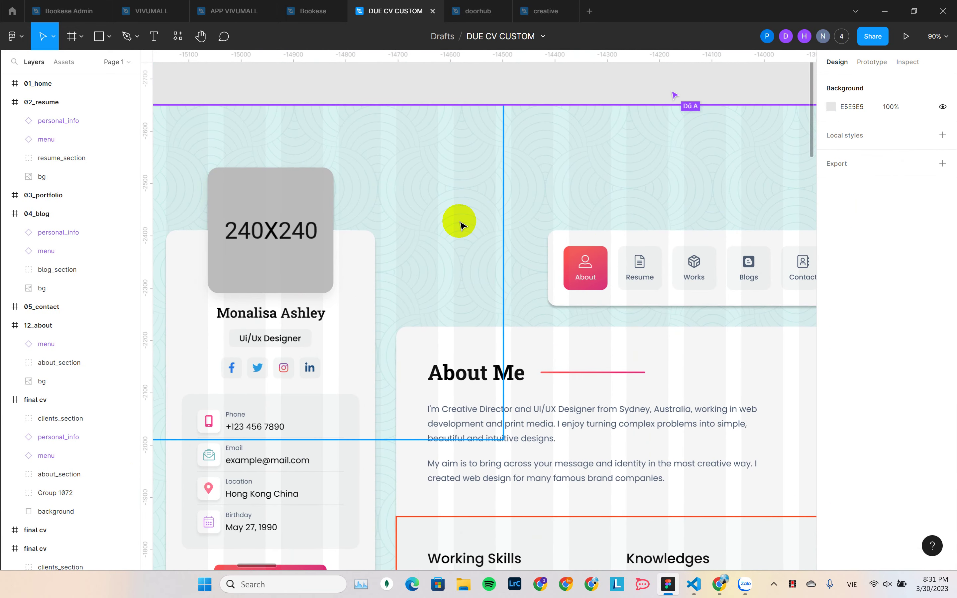
scroll(459, 226, down, 3)
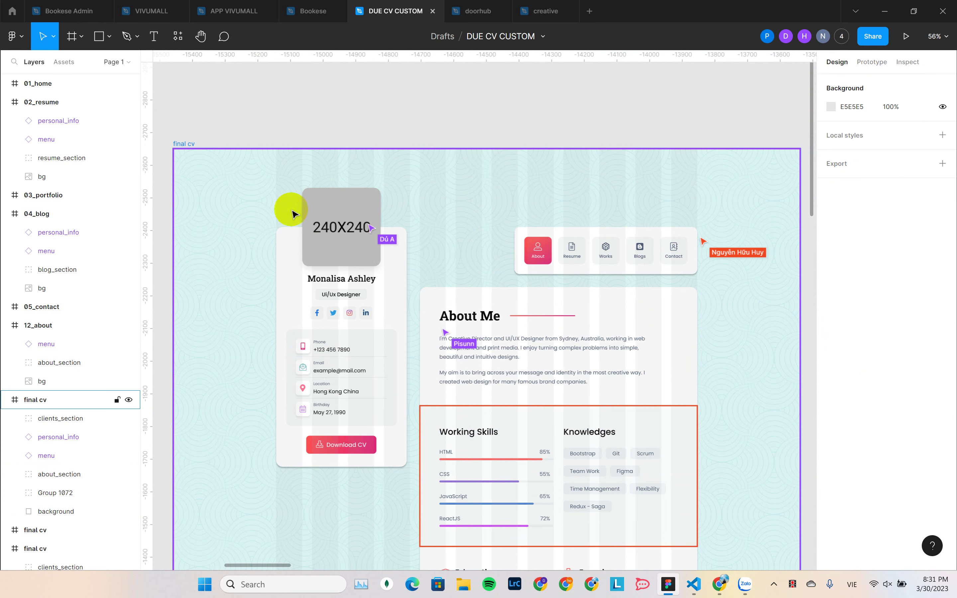
Select the personal_info component in the teal final cv frame, review its design properties and show its inspection code.
click(363, 208)
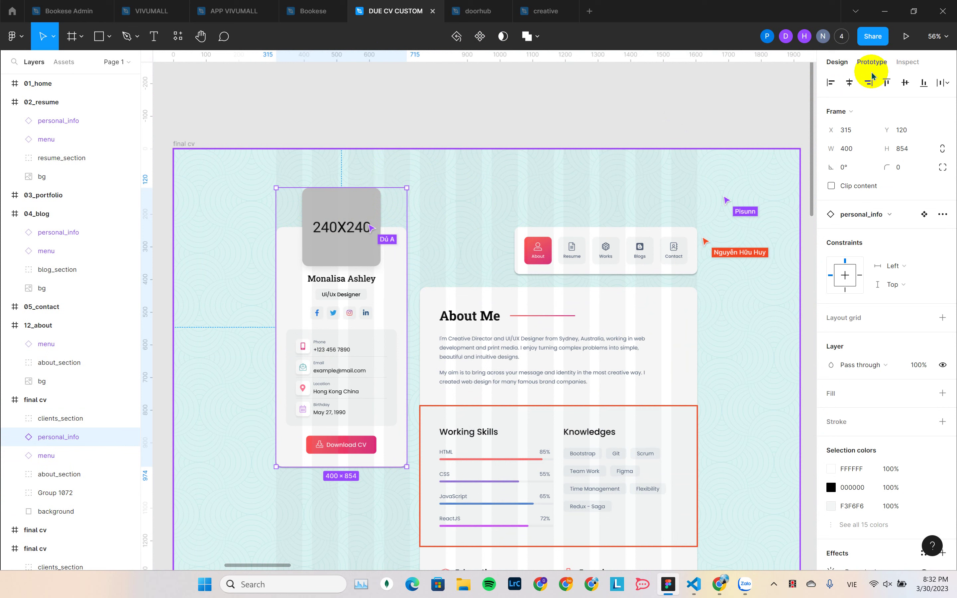
scroll(860, 411, down, 2)
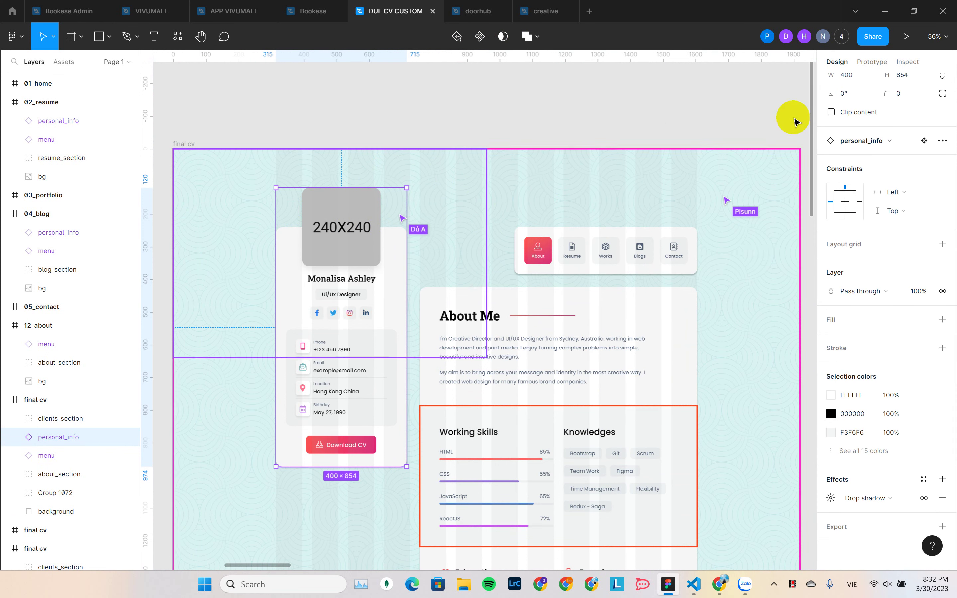
scroll(880, 257, up, 2)
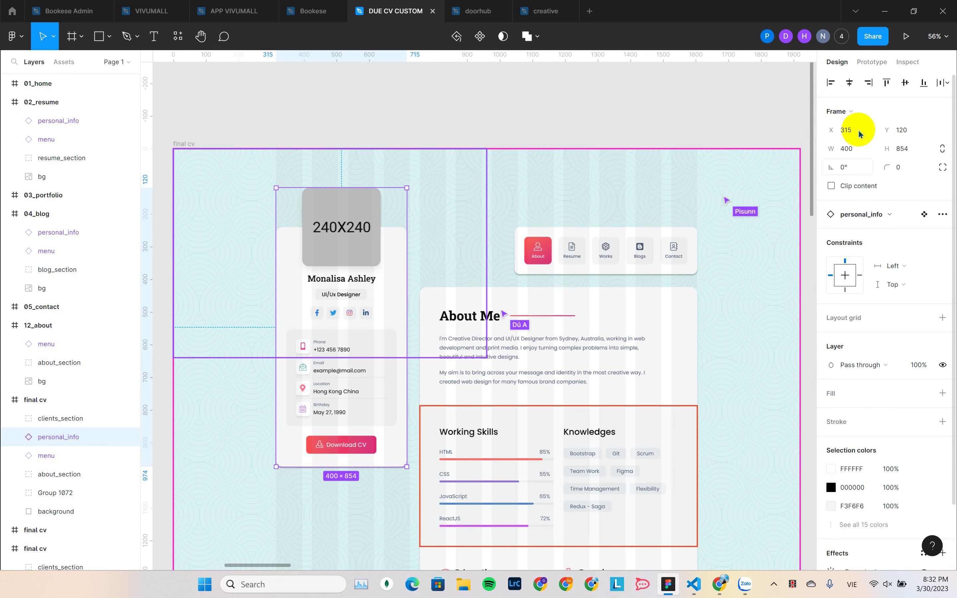
click(872, 64)
click(907, 64)
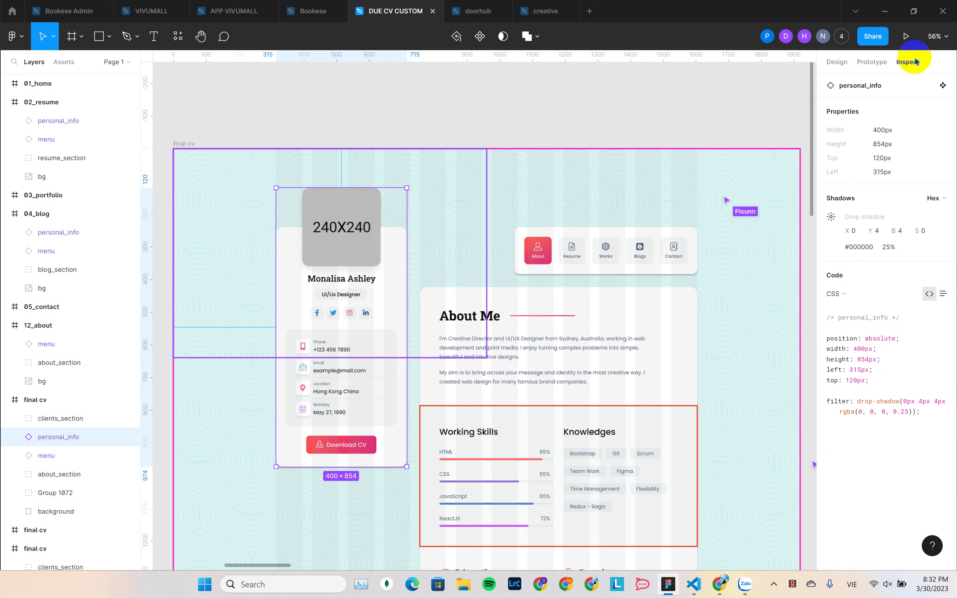
Deselect the component and demonstrate hiding and restoring the editor interface around the canvas.
key(ctrl+slash)
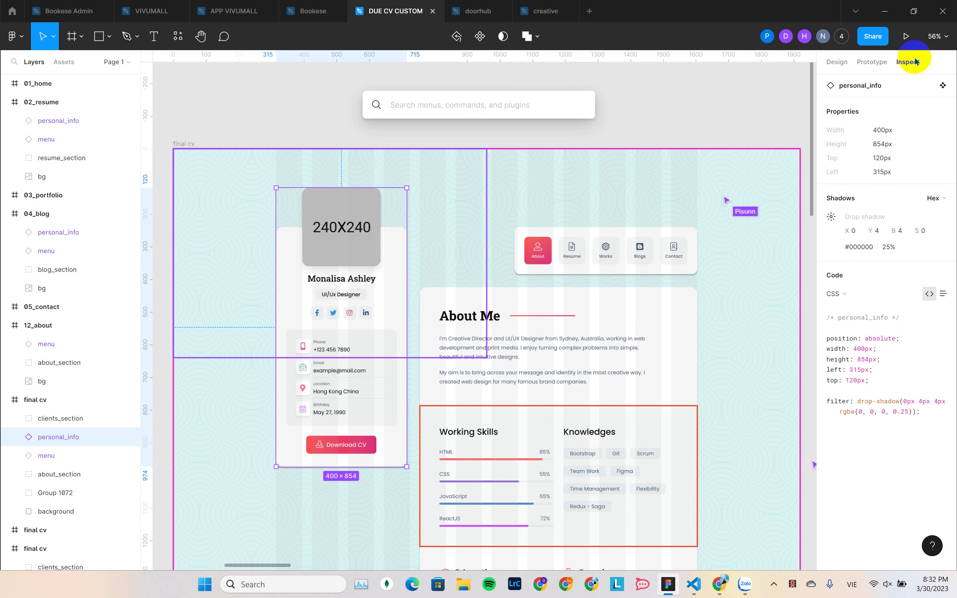
click(779, 100)
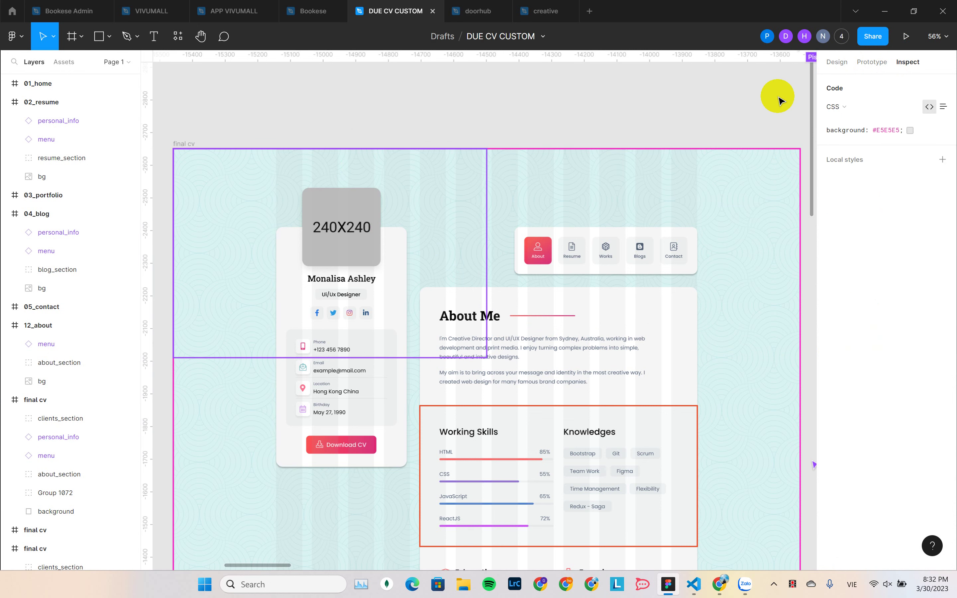
key(ctrl+backslash)
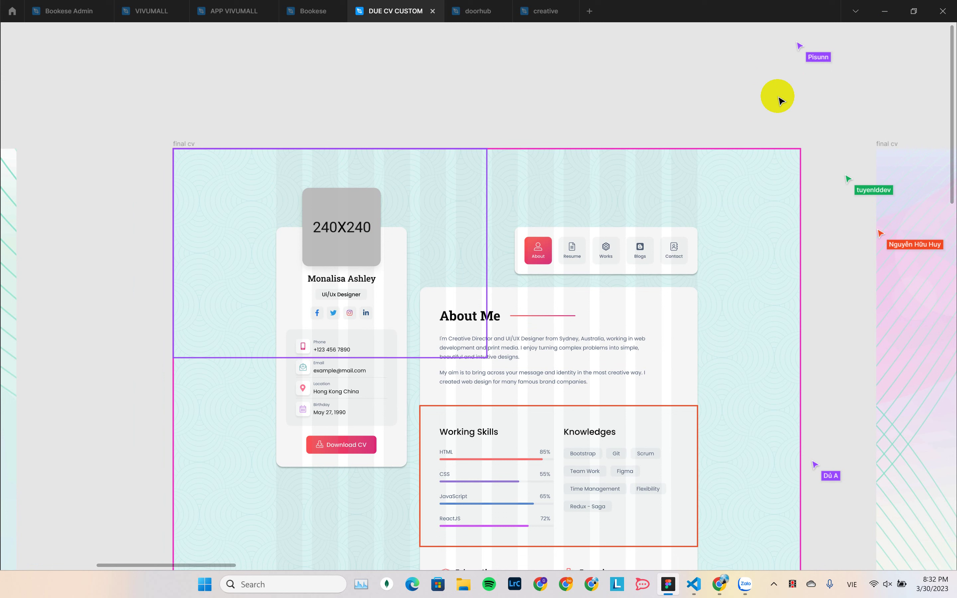
key(ctrl+backslash)
key(ctrl+backslash)
key(ctrl+backslash)
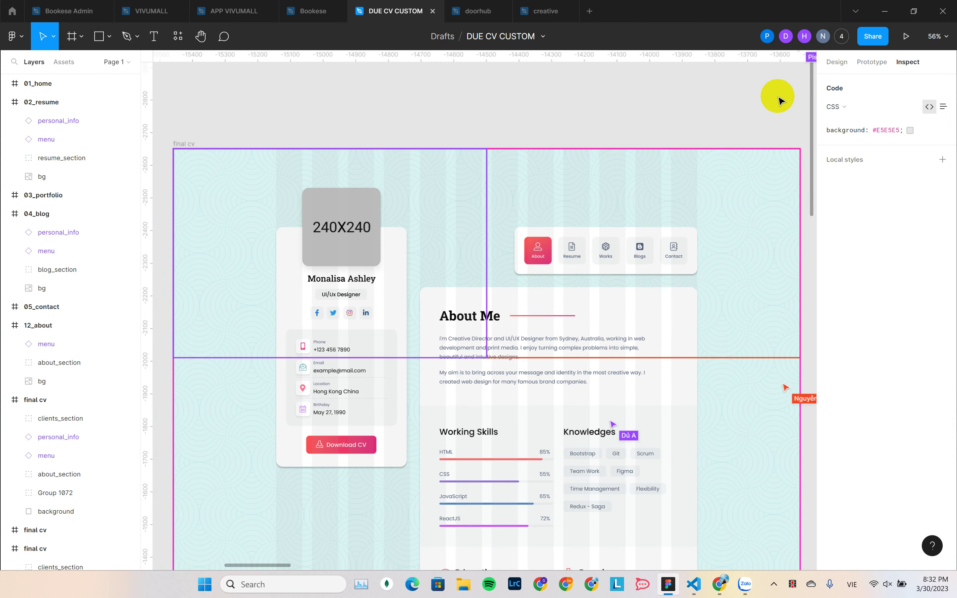
key(ctrl+backslash)
key(ctrl+backslash)
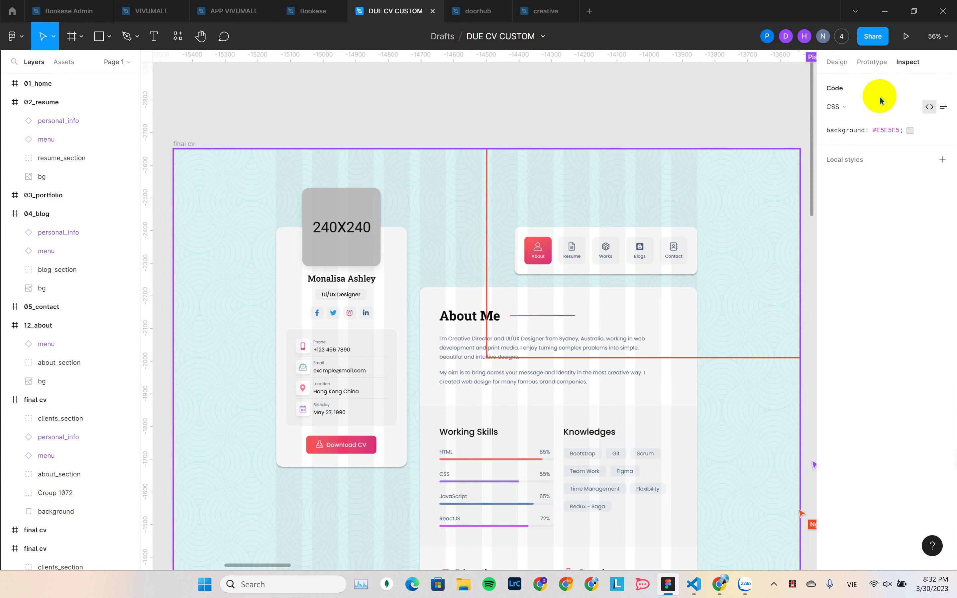
Reselect the personal_info component and highlight its size and position values in the inspected properties and CSS code.
click(354, 226)
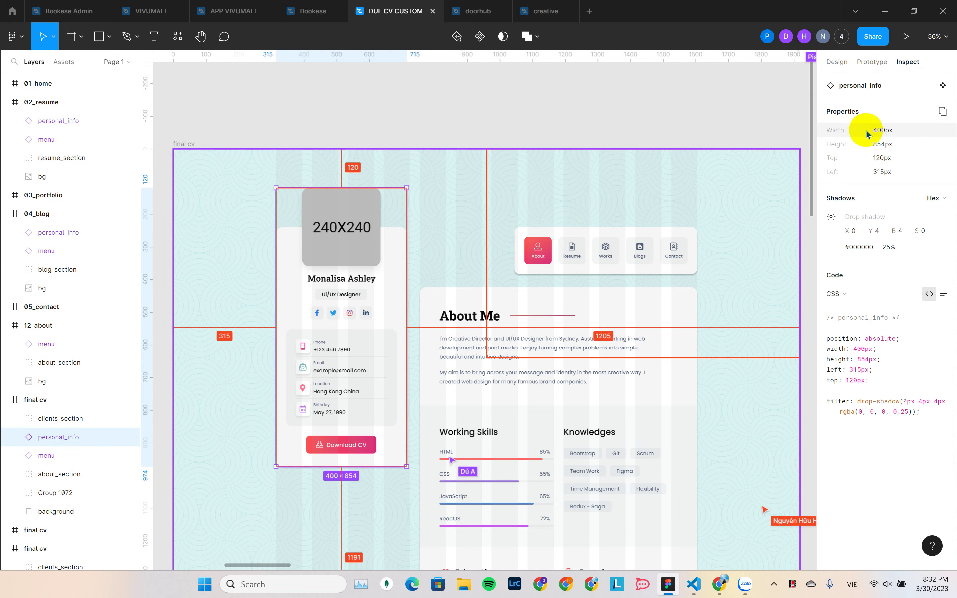
drag(866, 135, 897, 162)
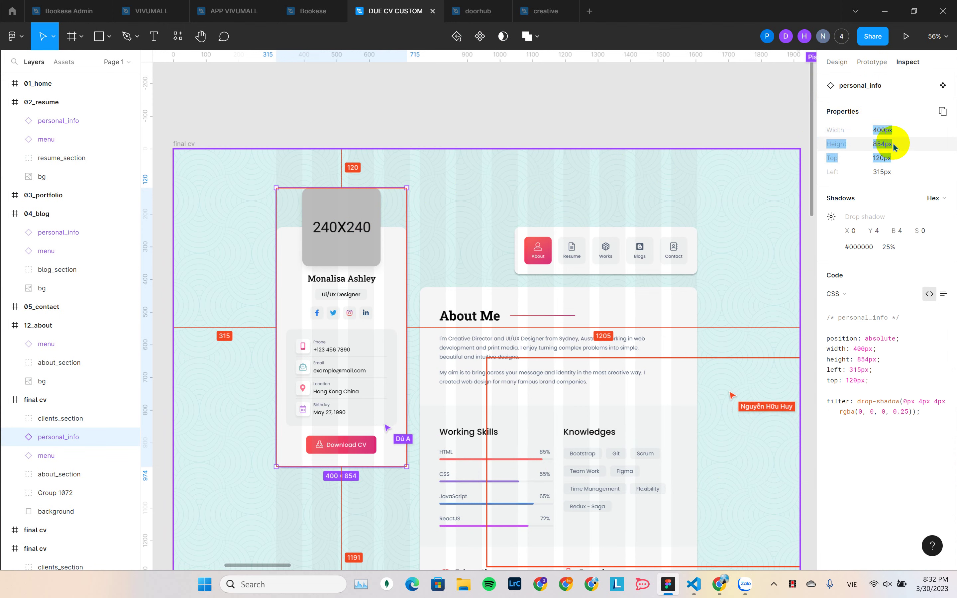
key(ctrl+plus)
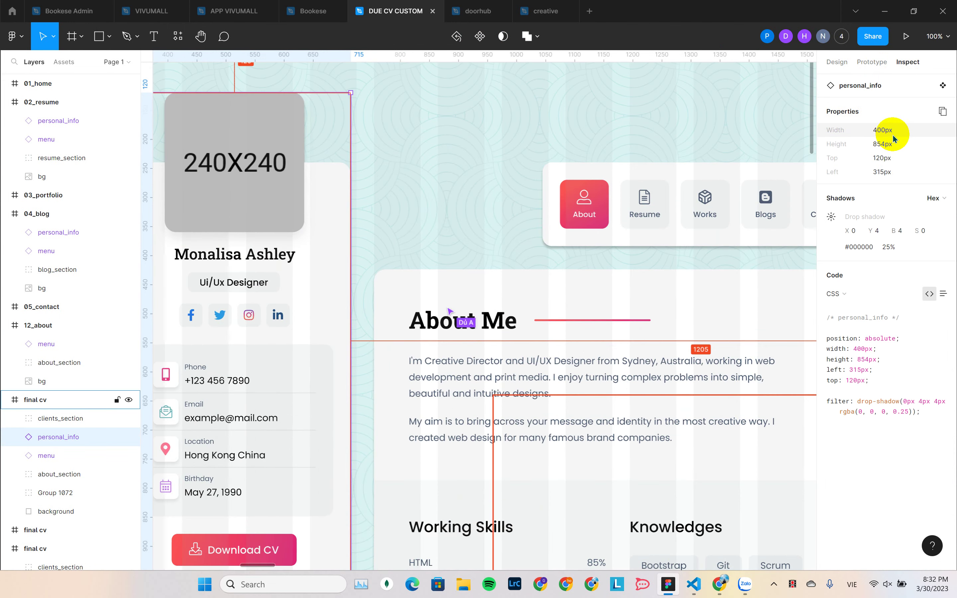
key(ctrl+minus)
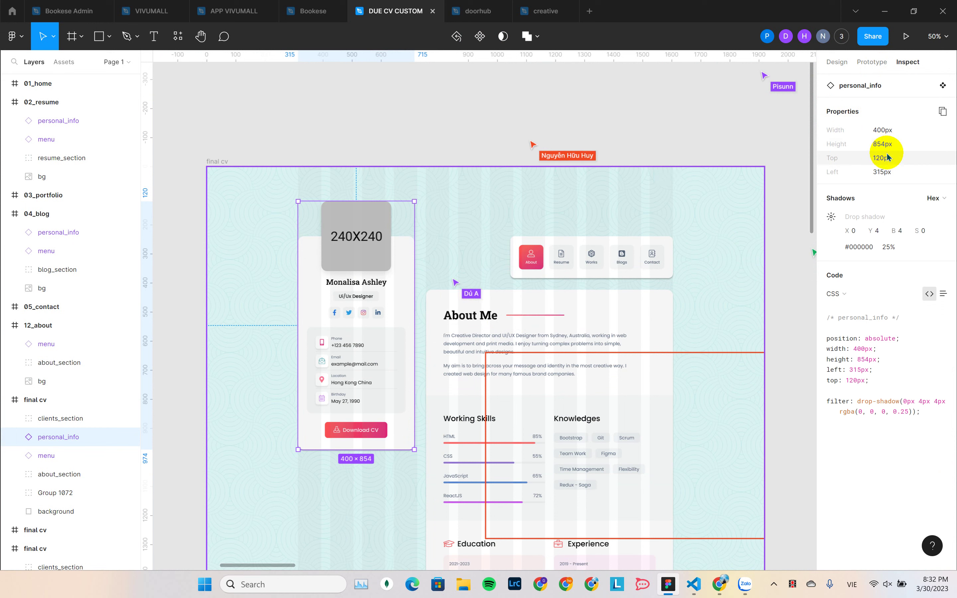
mouse_move(894, 173)
mouse_down()
mouse_move(846, 156)
mouse_move(803, 160)
mouse_move(829, 158)
mouse_move(817, 158)
mouse_up()
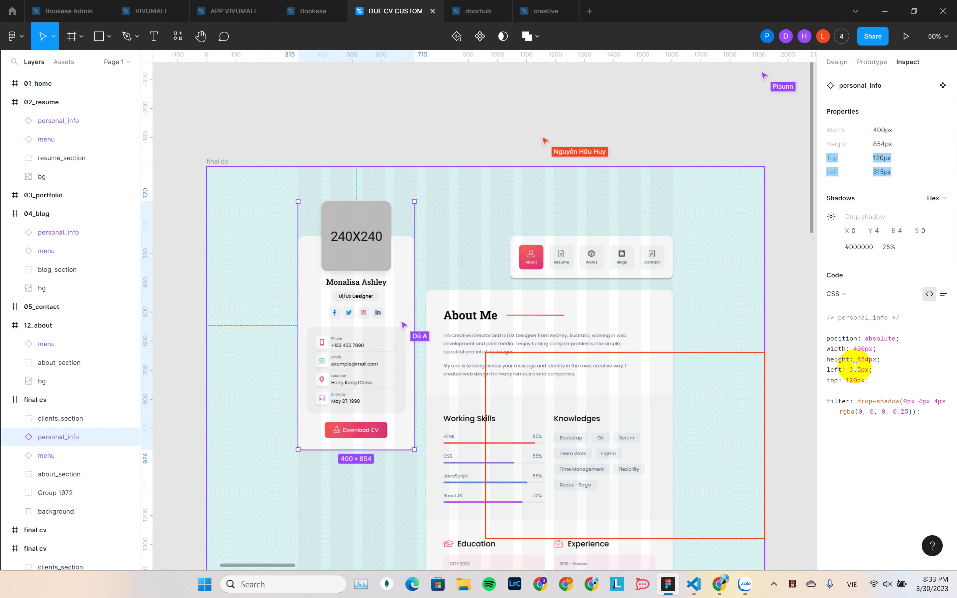
drag(872, 381, 830, 358)
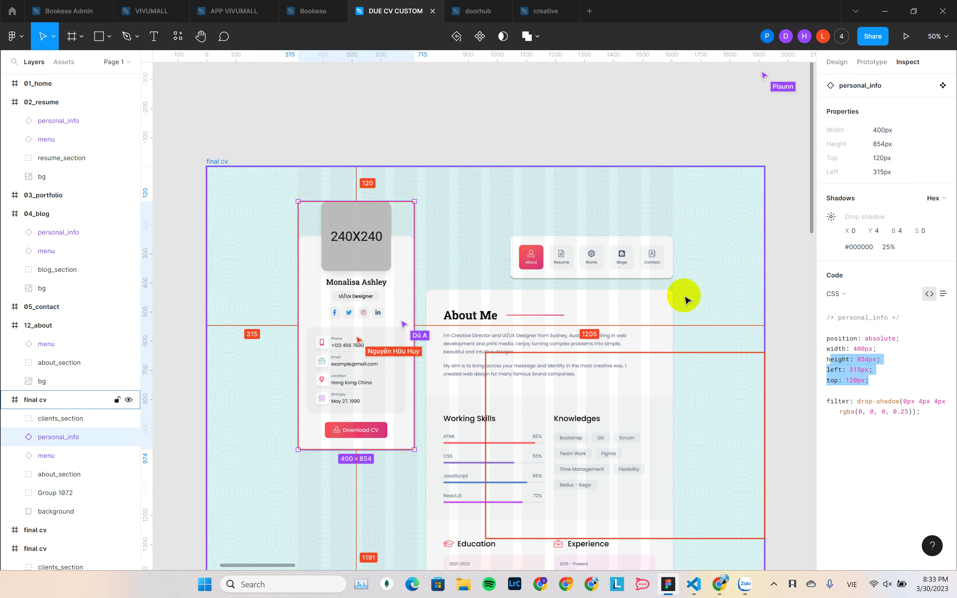
Select the image layer inside personal_info and highlight its drop-shadow filter and border-radius declarations in the CSS code.
double_click(367, 214)
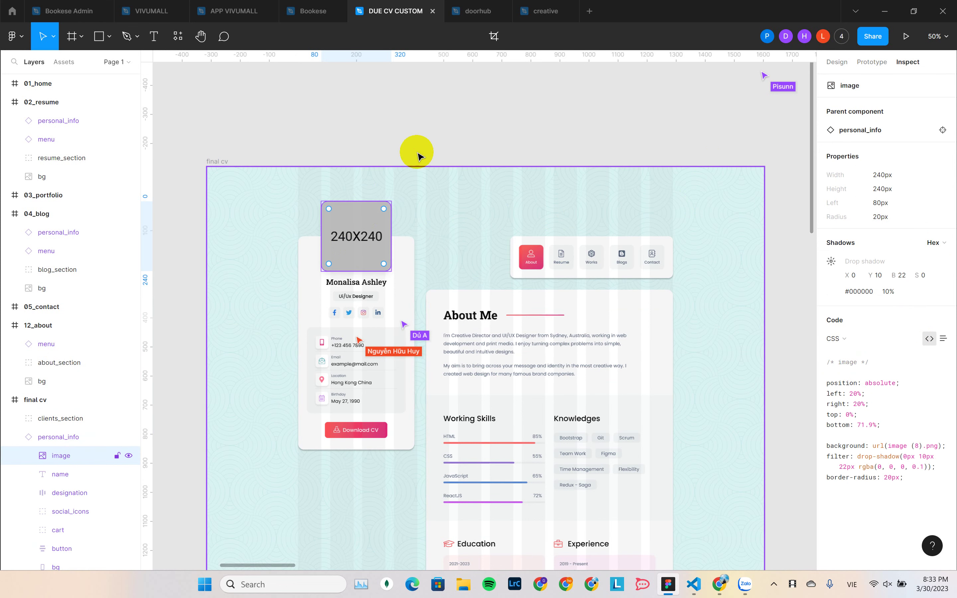
click(401, 194)
click(374, 213)
double_click(375, 217)
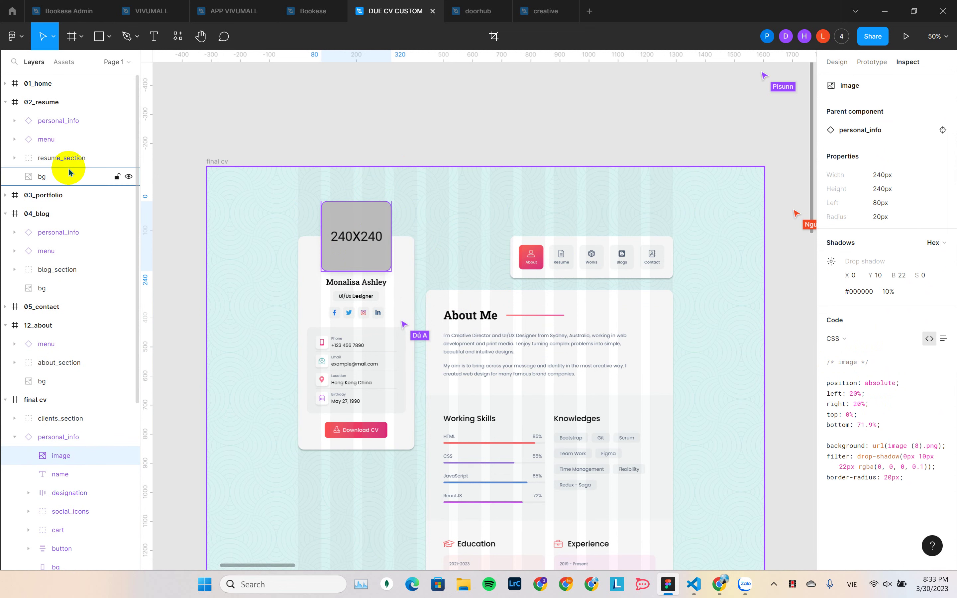
click(48, 418)
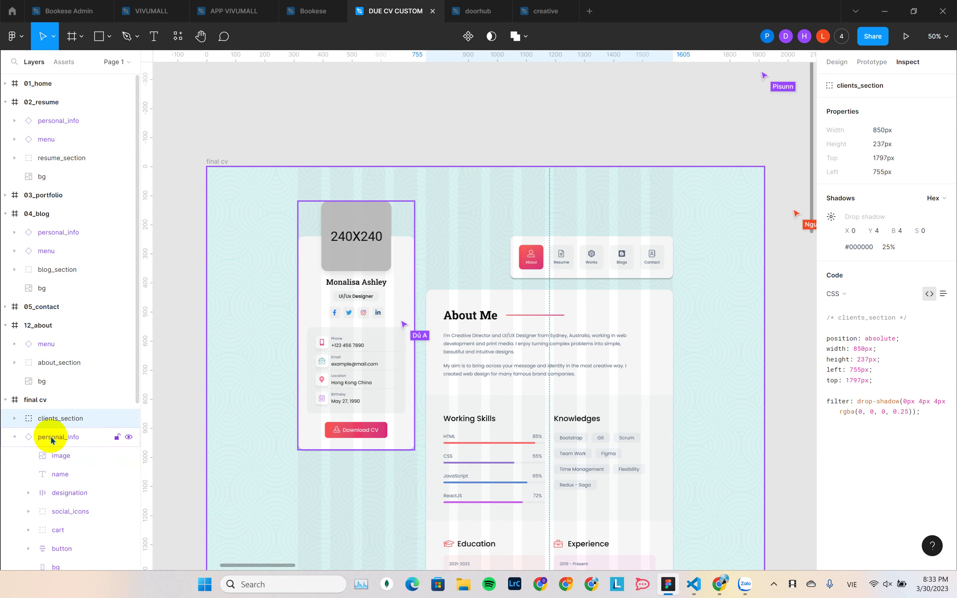
click(51, 438)
click(54, 455)
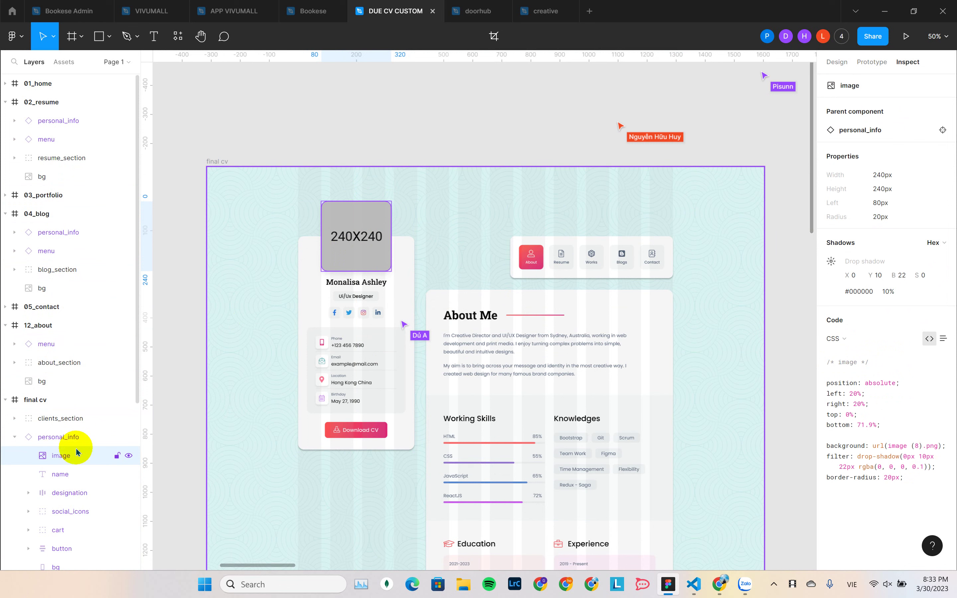
click(343, 216)
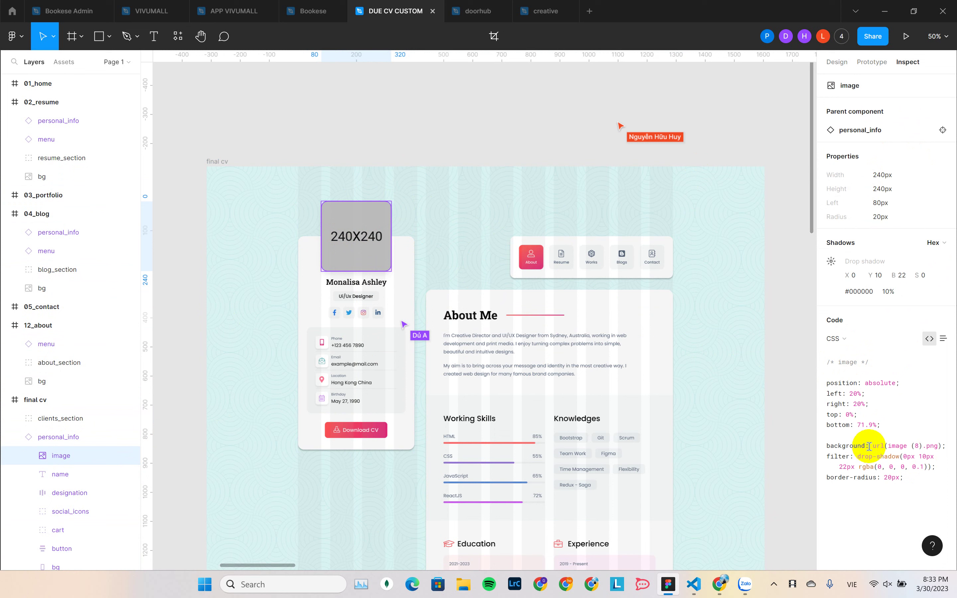
drag(869, 446, 825, 455)
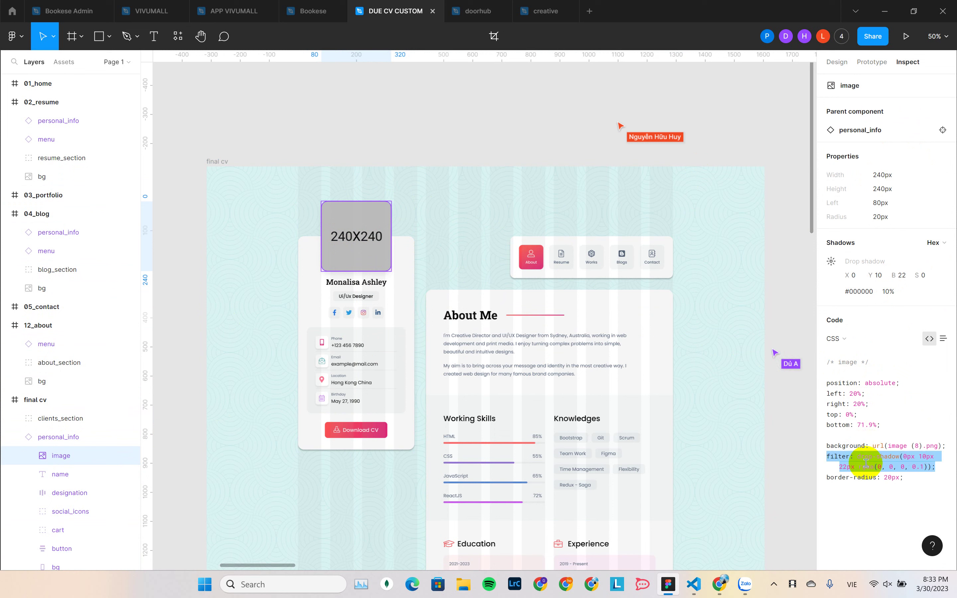
drag(903, 477, 827, 477)
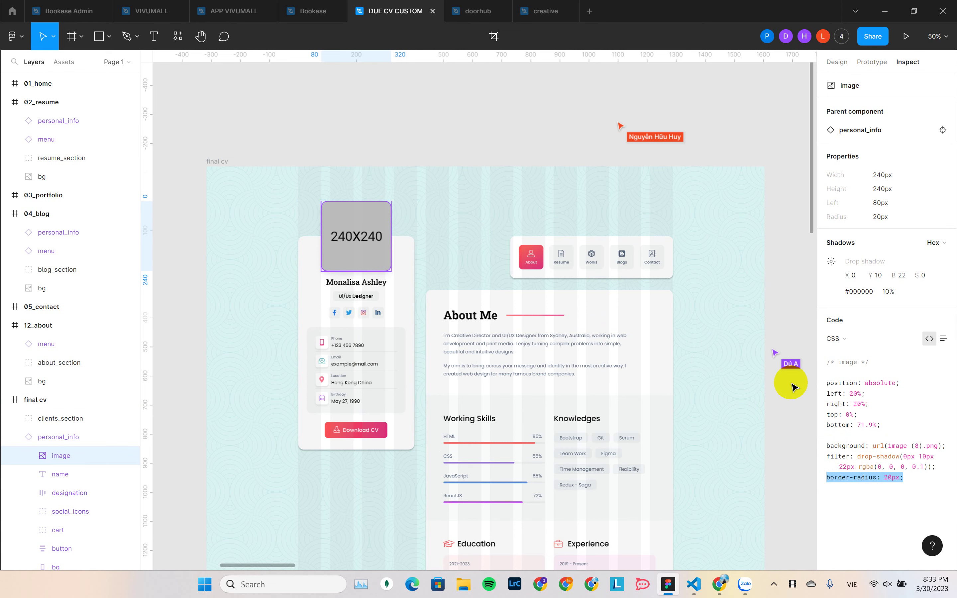
Select the name text below the profile image and highlight its colour value in the inspected properties.
scroll(353, 281, up, 3)
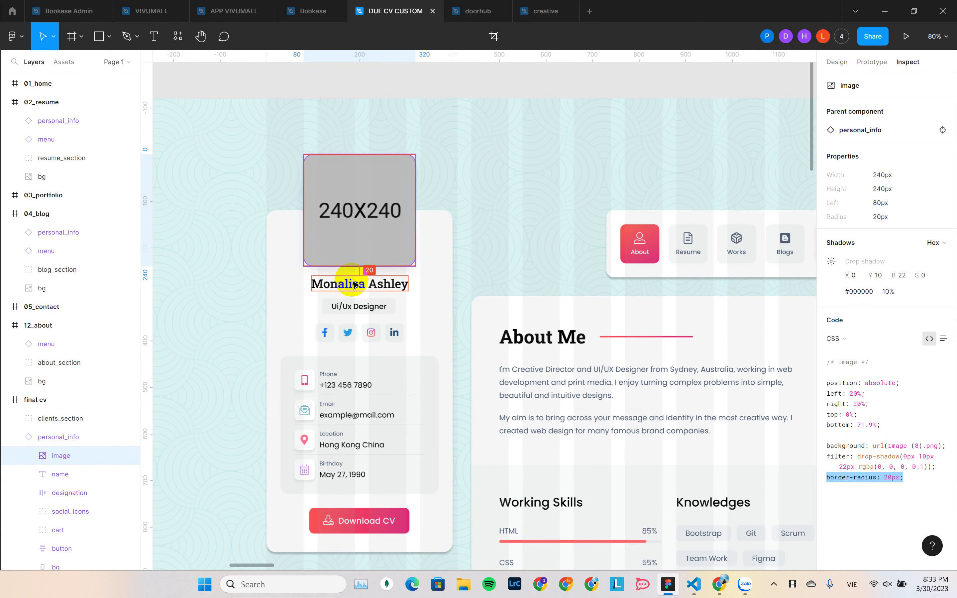
click(354, 282)
scroll(840, 396, down, 2)
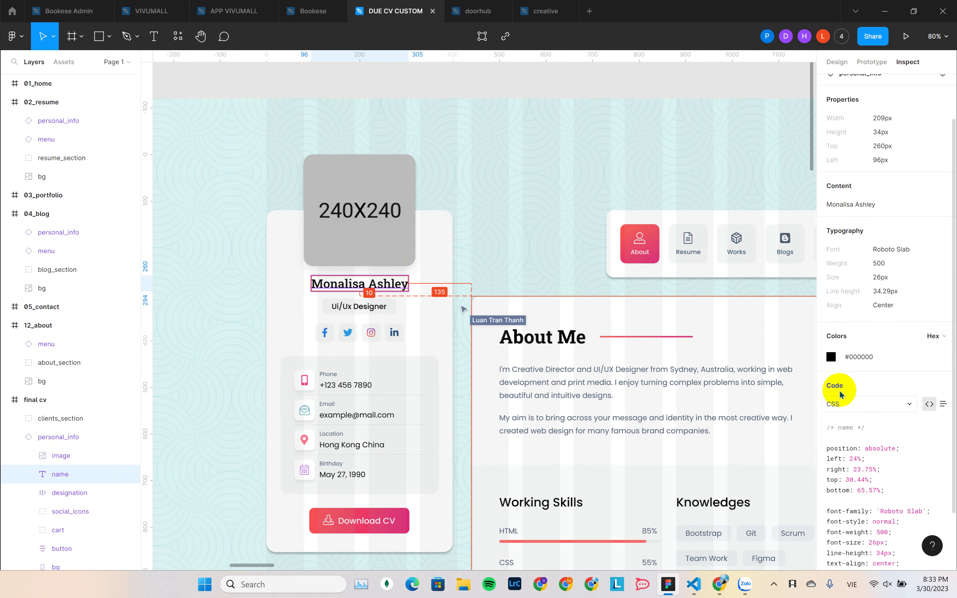
click(889, 362)
scroll(881, 384, down, 2)
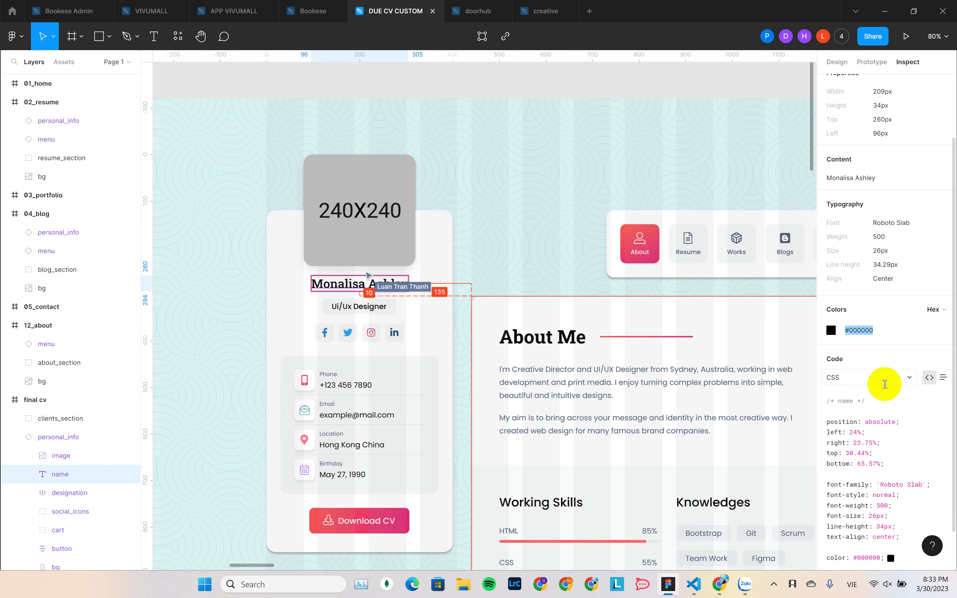
Highlight the name text's font-weight, line-height, font-family and absolute positioning declarations in its CSS code.
drag(896, 462, 836, 464)
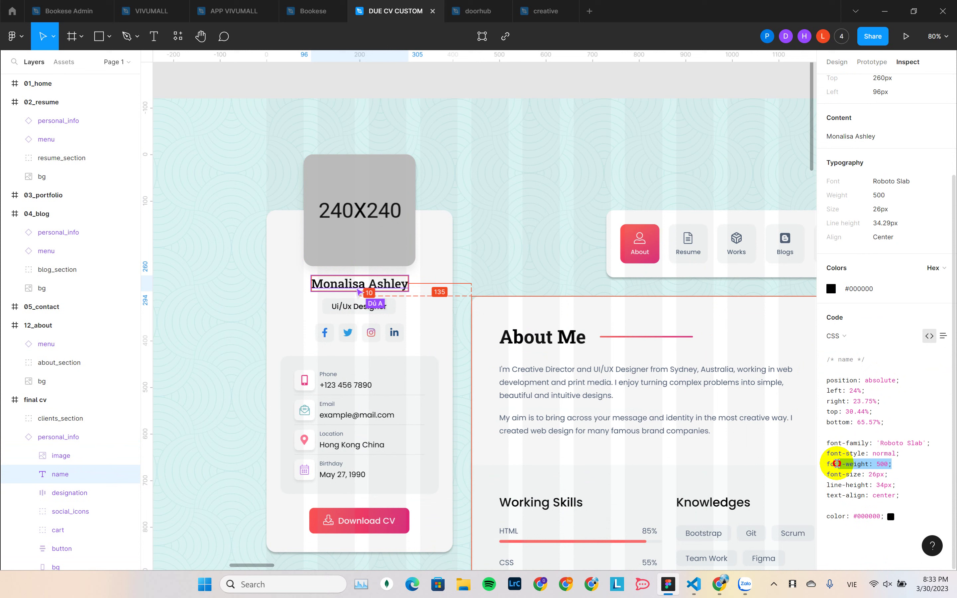
click(894, 476)
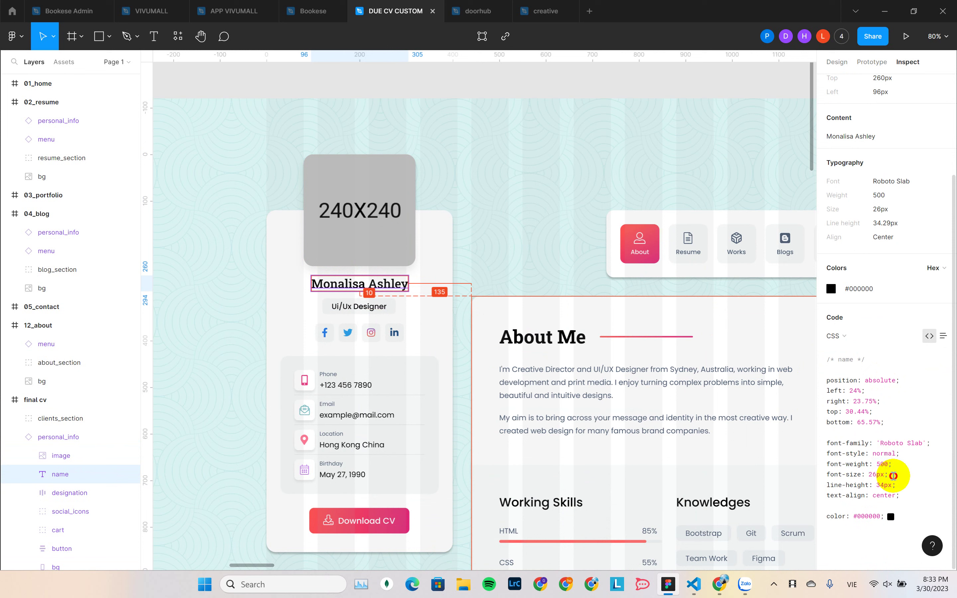
mouse_move(896, 485)
mouse_down()
mouse_move(825, 480)
mouse_move(895, 485)
mouse_up()
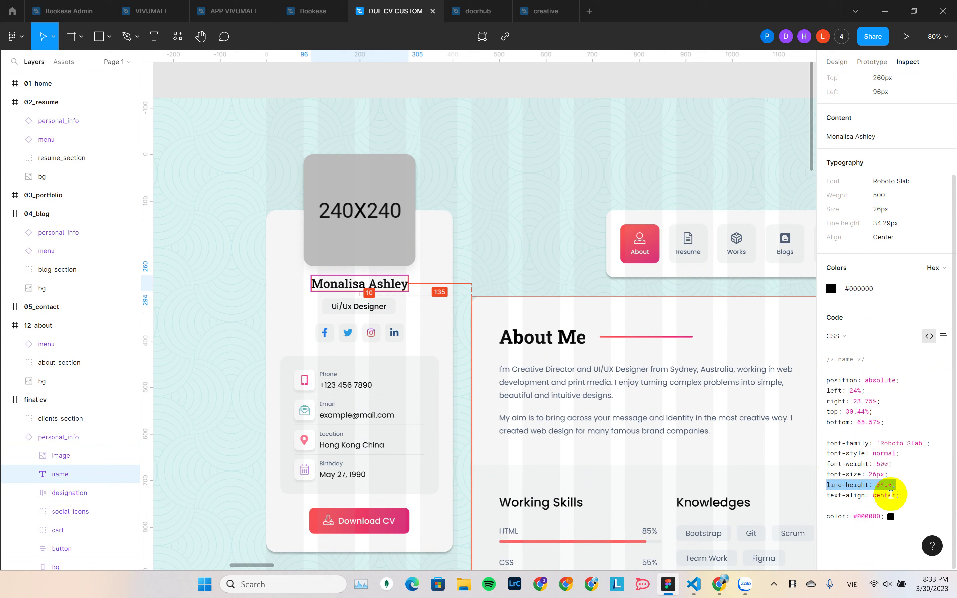
click(932, 445)
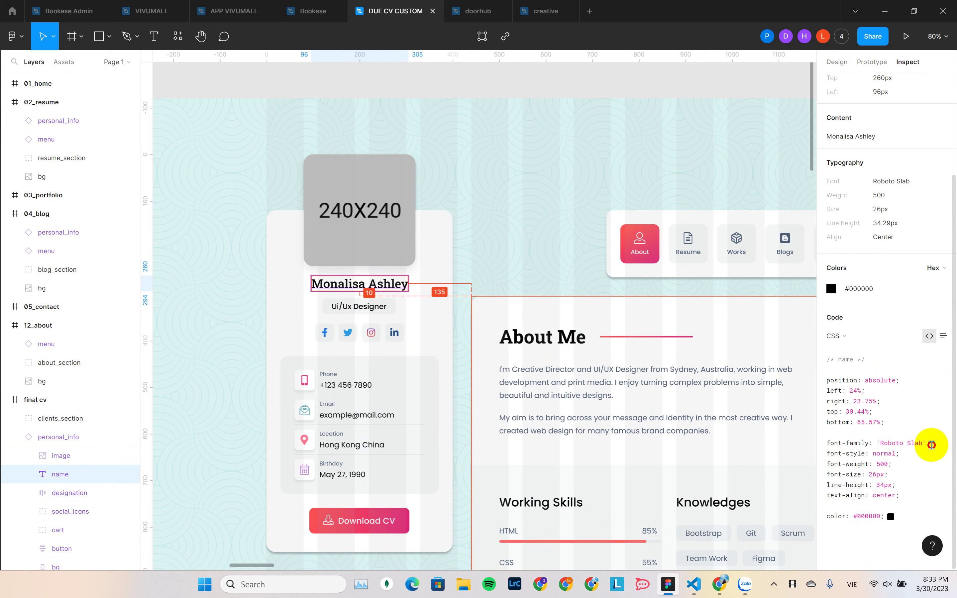
drag(932, 445, 823, 442)
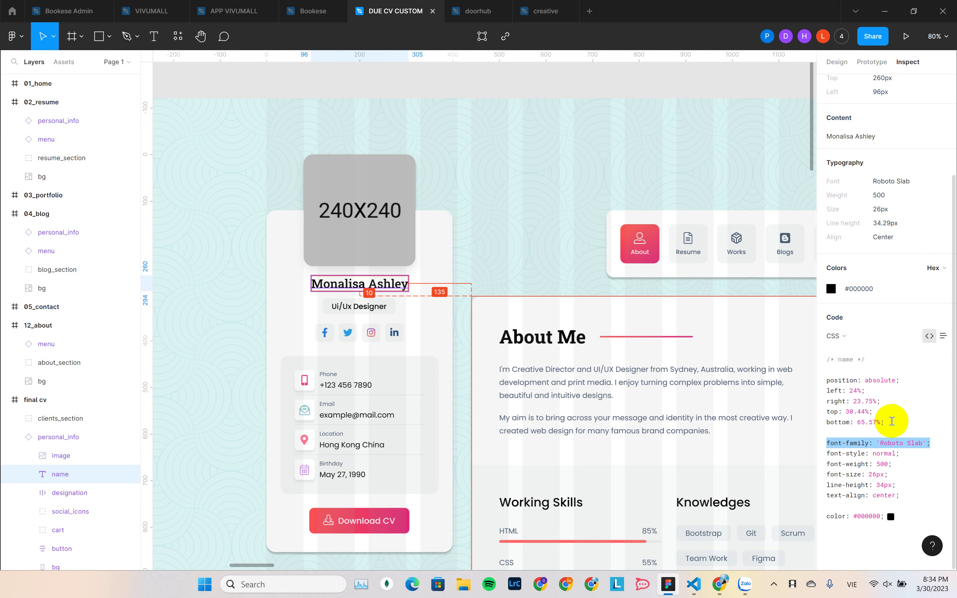
drag(885, 422, 812, 384)
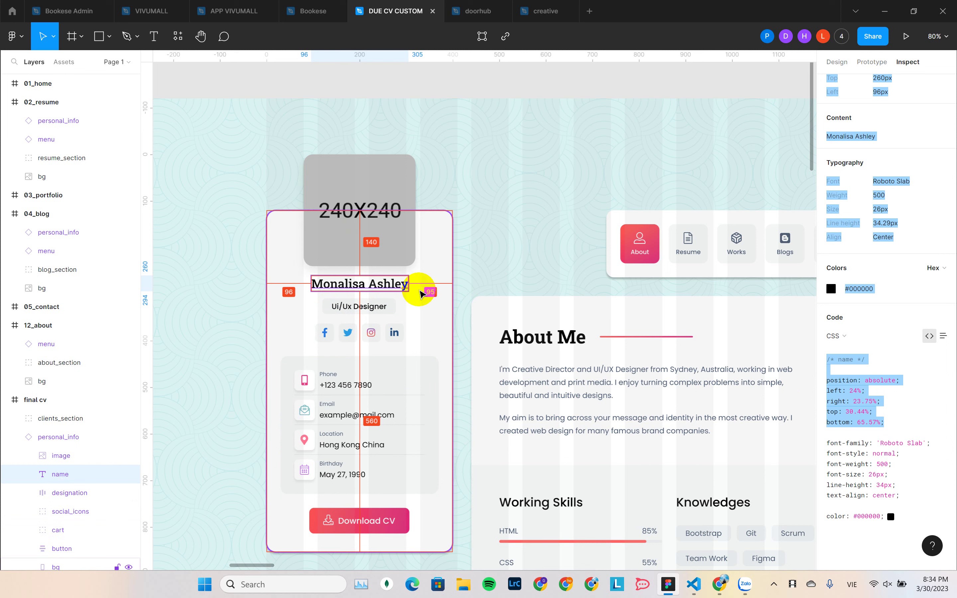
Select the name text below the profile image and measure its spacing to the image above it.
click(395, 282)
mouse_move(400, 266)
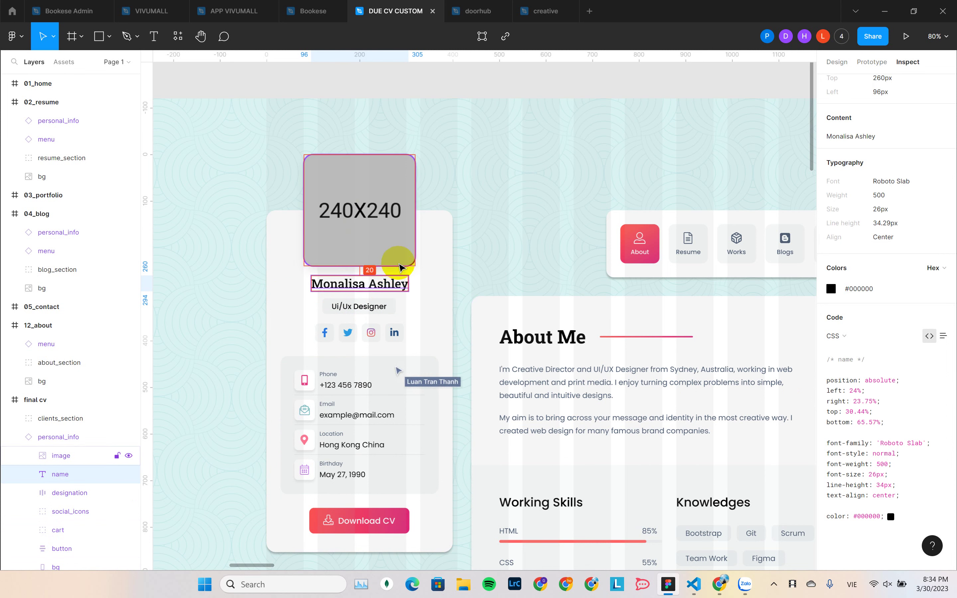
scroll(400, 265, up, 6)
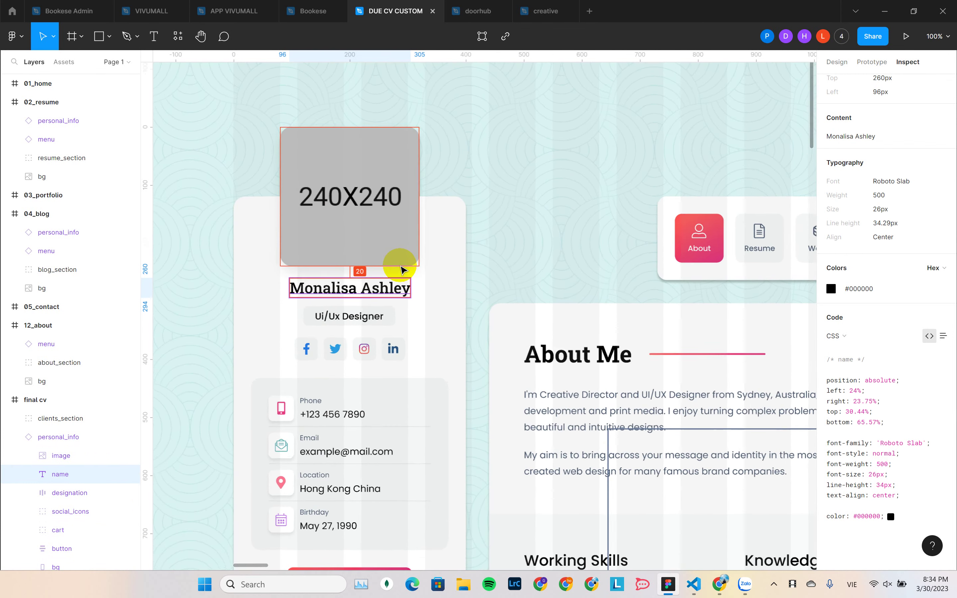
scroll(324, 306, left, 5)
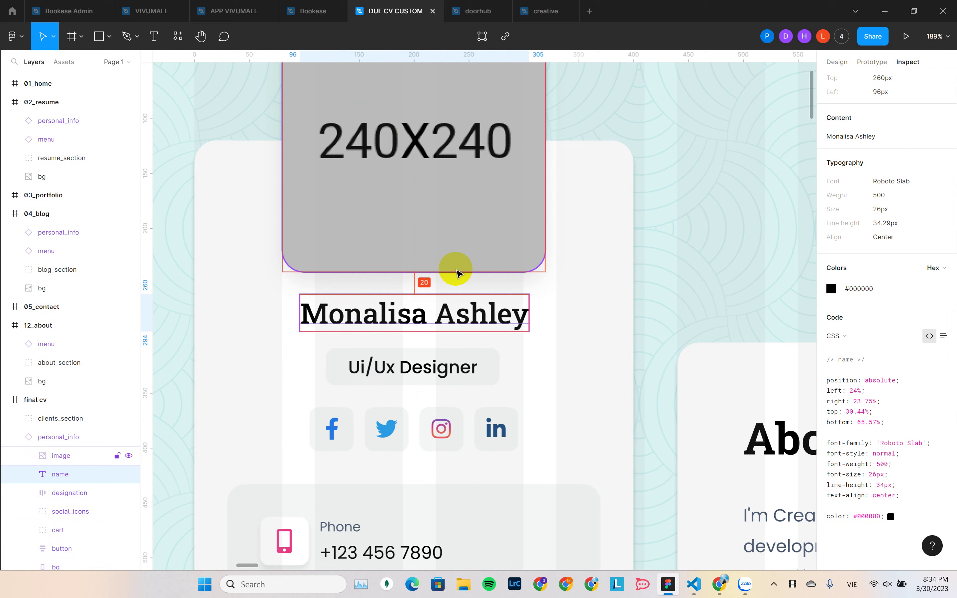
click(424, 357)
click(423, 329)
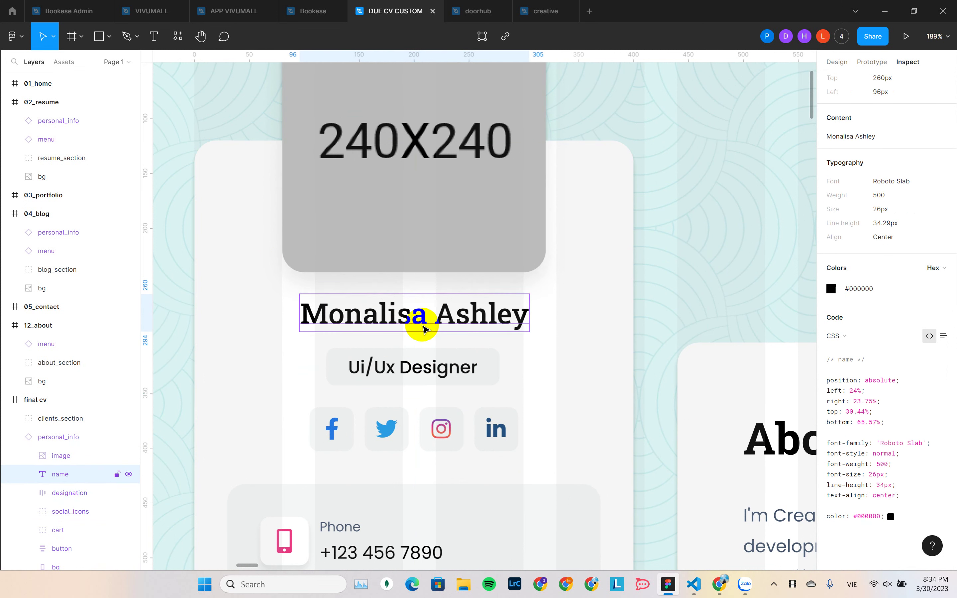
Select the designation badge and its Ui/Ux Designer text, and measure the padding between the text and the badge edges.
click(421, 350)
click(423, 363)
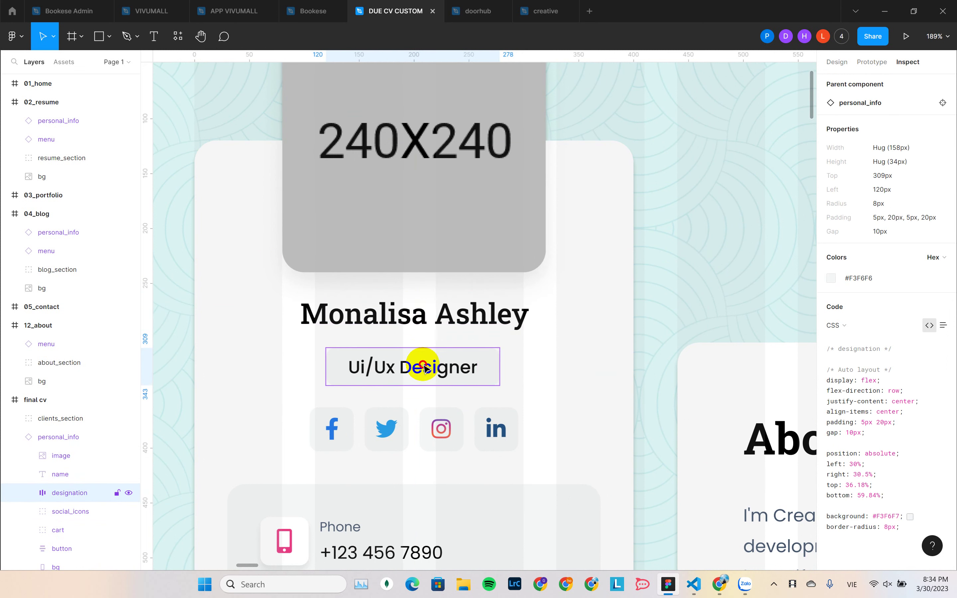
double_click(440, 374)
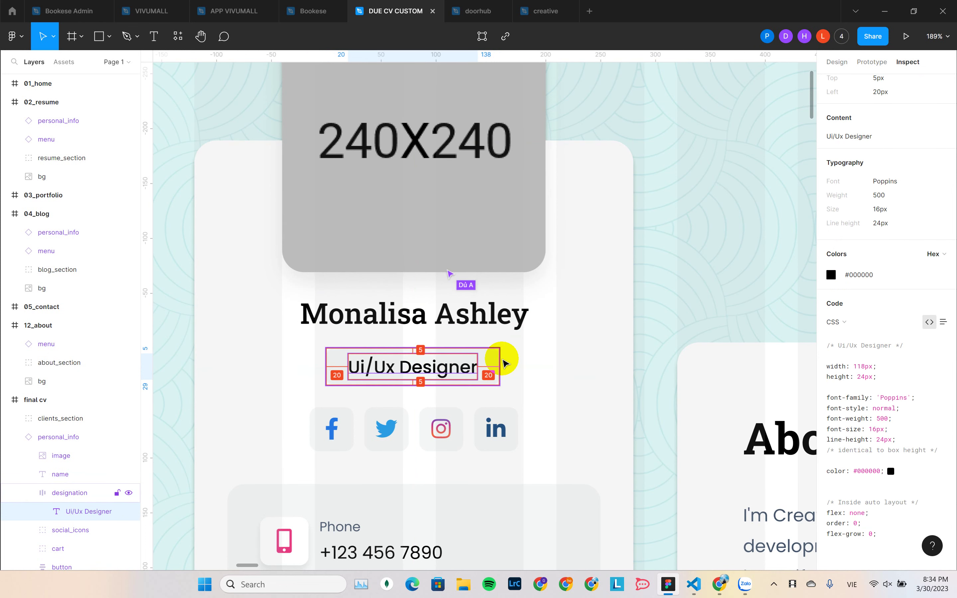
click(437, 367)
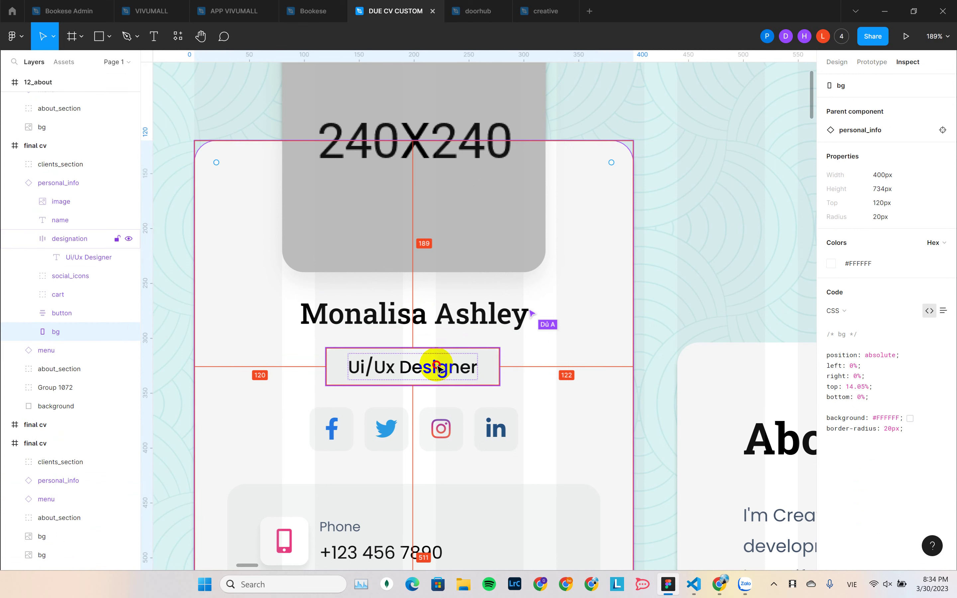
click(437, 368)
click(437, 367)
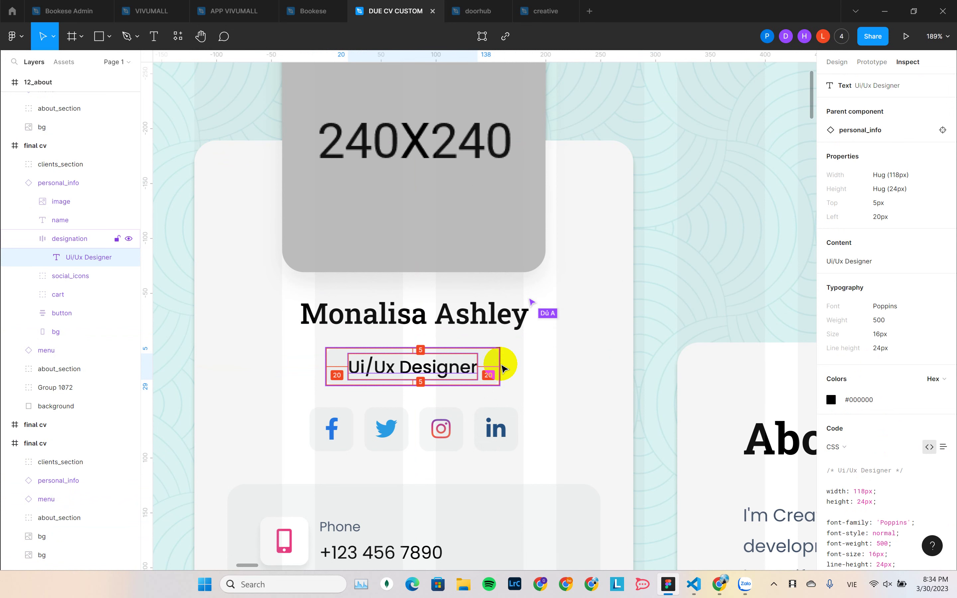
Select Rectangle 12 behind the Facebook icon and highlight its border-radius declaration in the CSS code.
scroll(495, 367, down, 1)
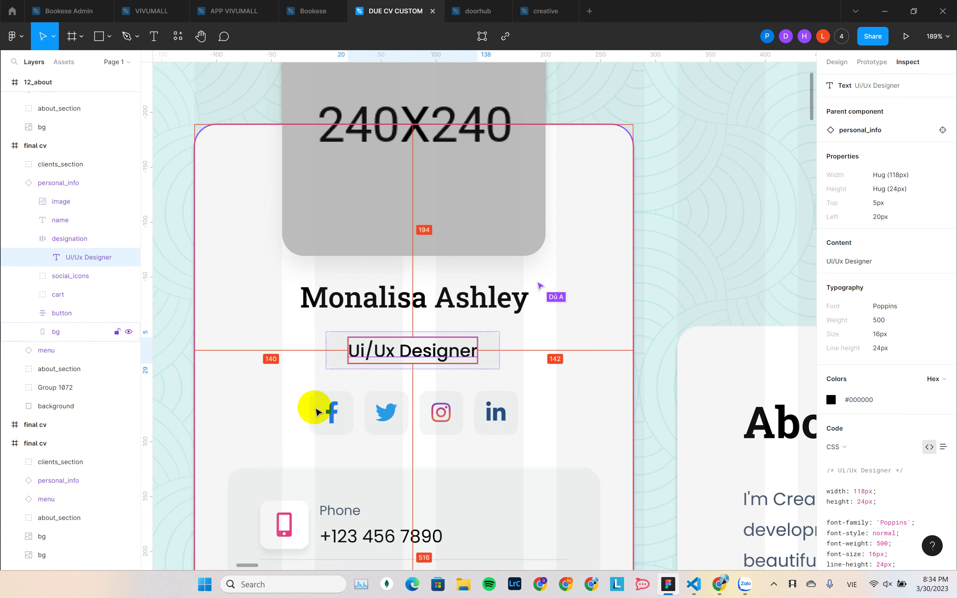
click(345, 405)
double_click(346, 406)
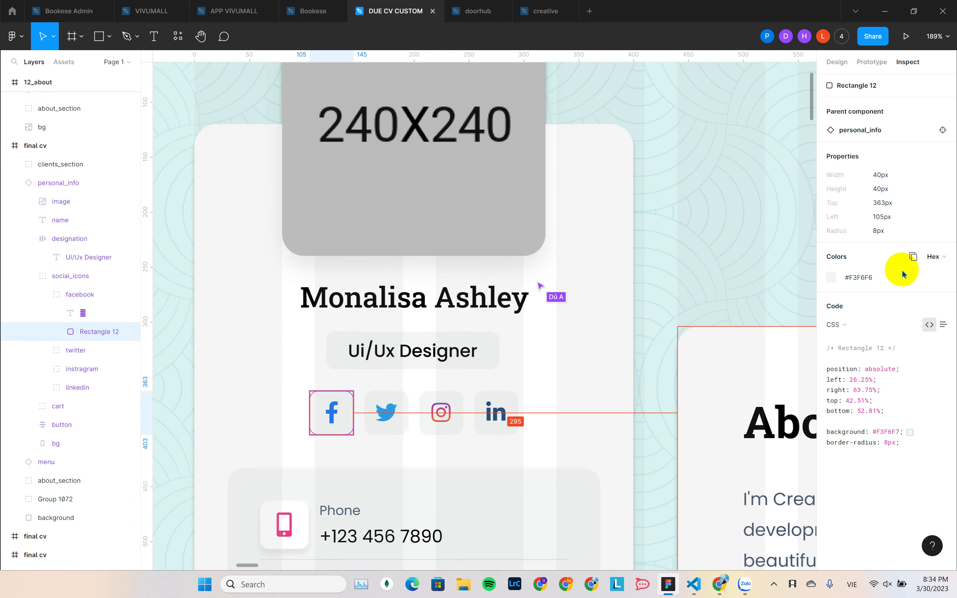
drag(912, 443, 830, 443)
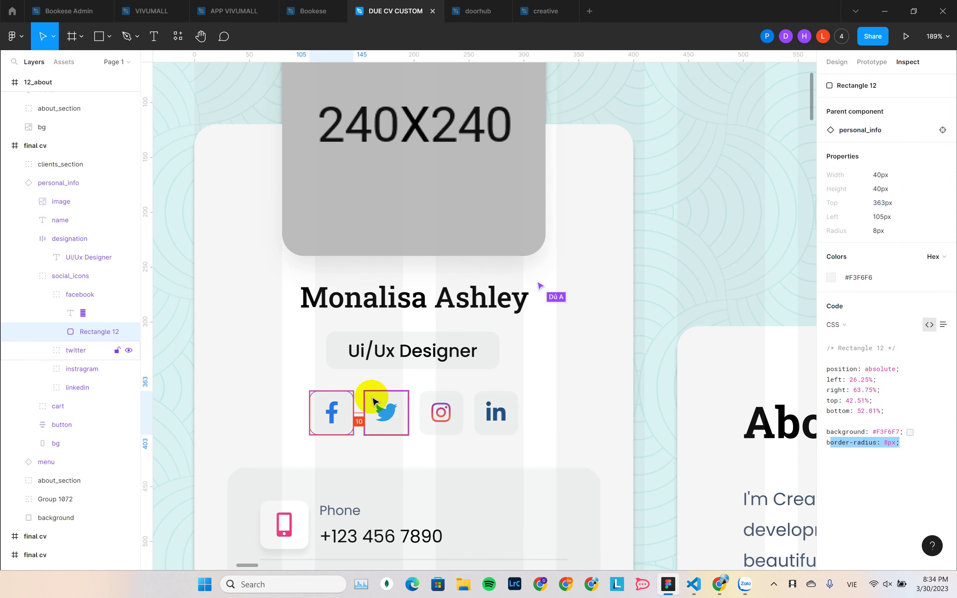
Select the cart group with the contact details and measure its spacing to the social icons and the name text.
scroll(344, 407, down, 2)
click(384, 434)
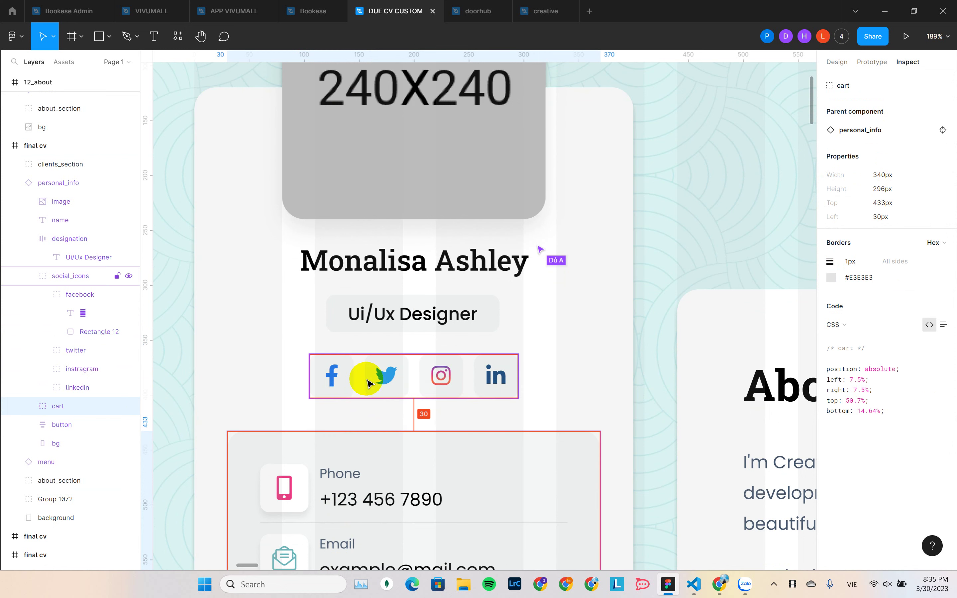
scroll(455, 303, down, 3)
scroll(460, 307, down, 3)
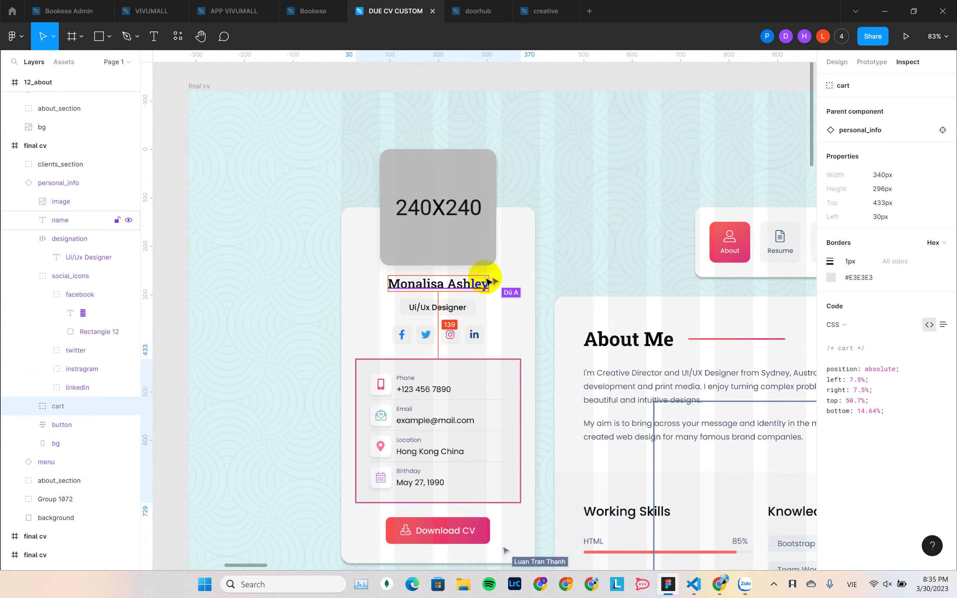
Select the whole final cv frame and measure the distances from its edges to the menu.
scroll(521, 278, right, 3)
scroll(553, 243, down, 3)
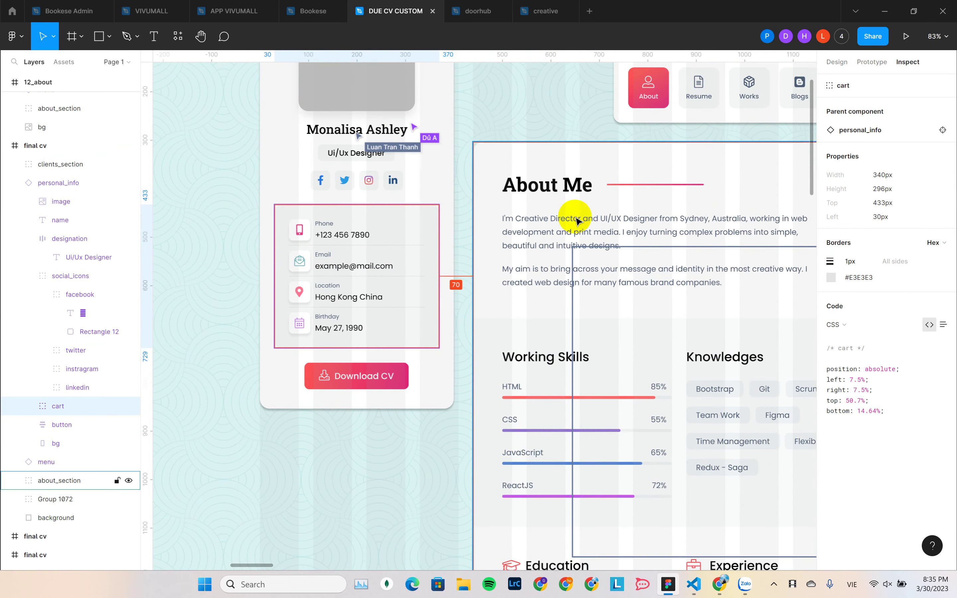
scroll(559, 180, down, 3)
drag(561, 175, 525, 276)
scroll(474, 170, up, 1)
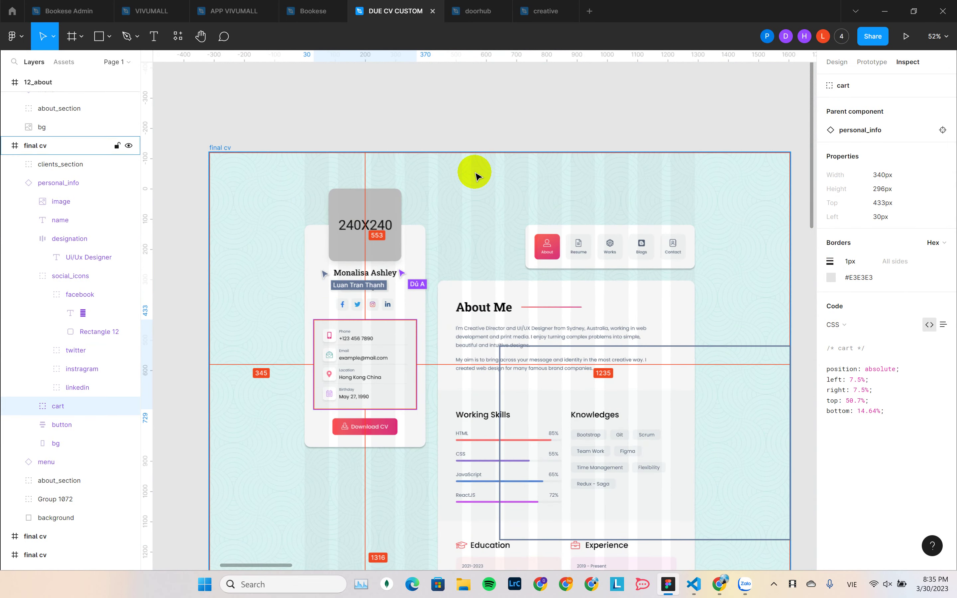
click(376, 175)
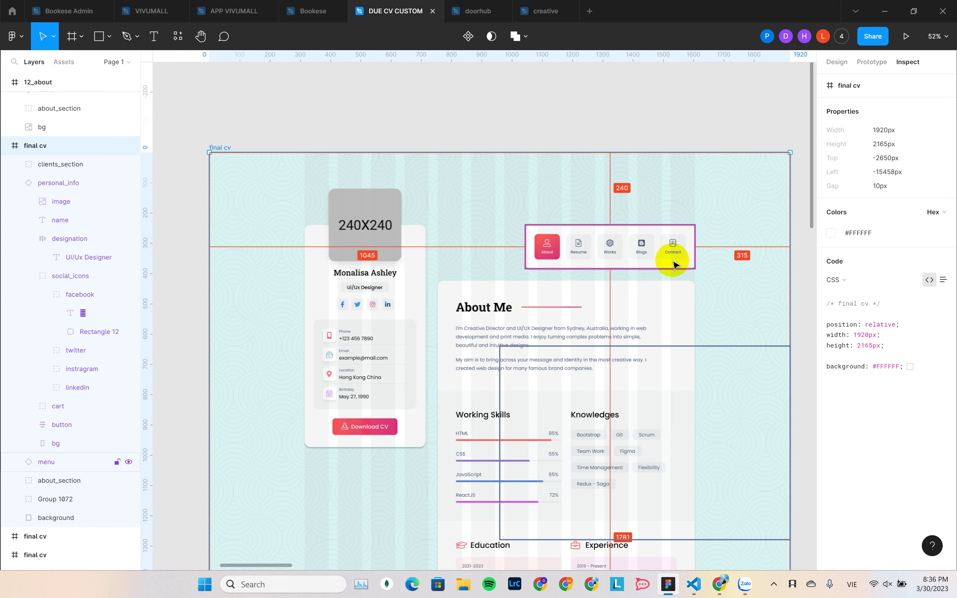
Measure personal_info's offsets inside the patterned Group 1072, and the gap between personal_info and about_section.
click(680, 213)
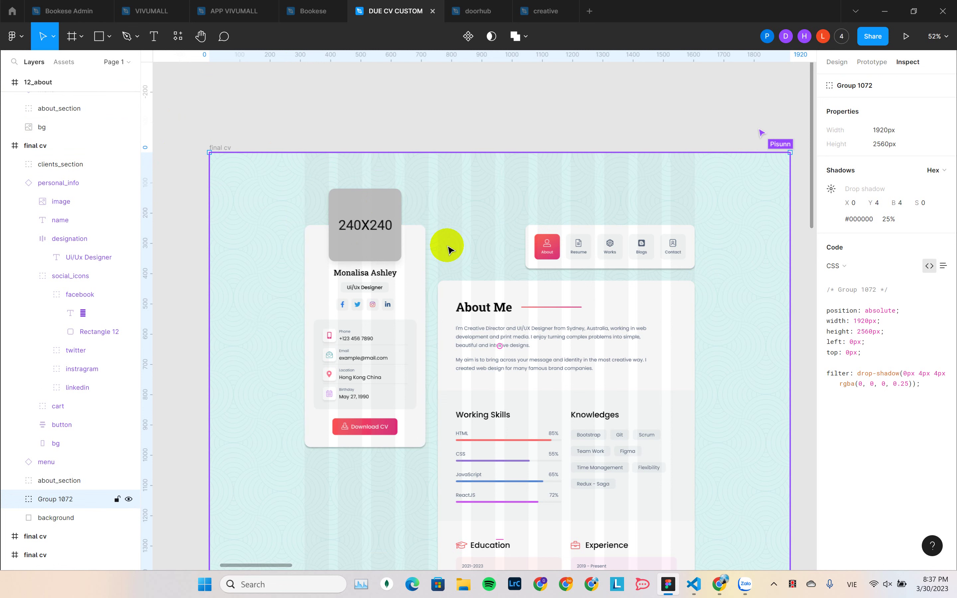
scroll(449, 249, down, 3)
scroll(395, 241, up, 1)
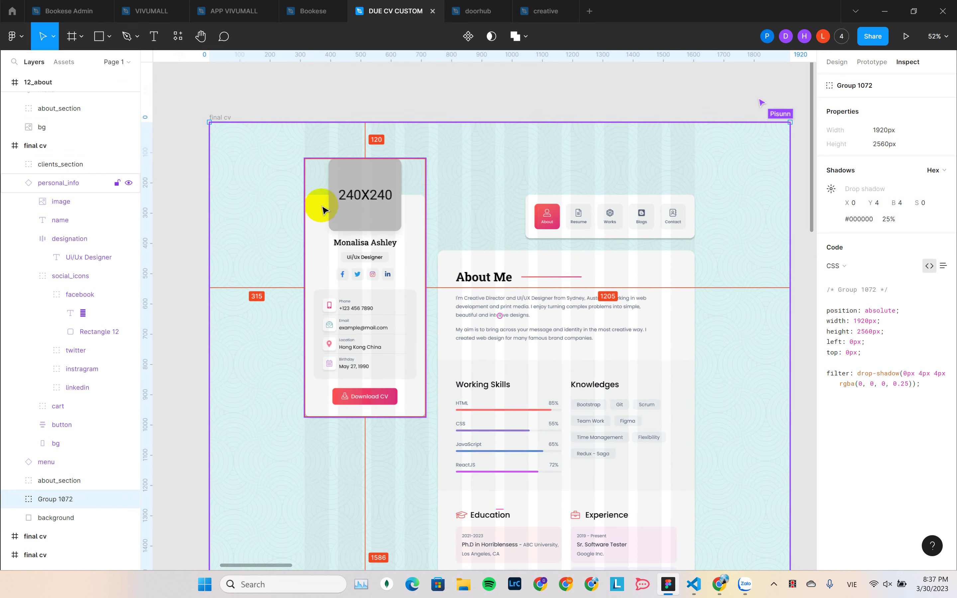
click(329, 249)
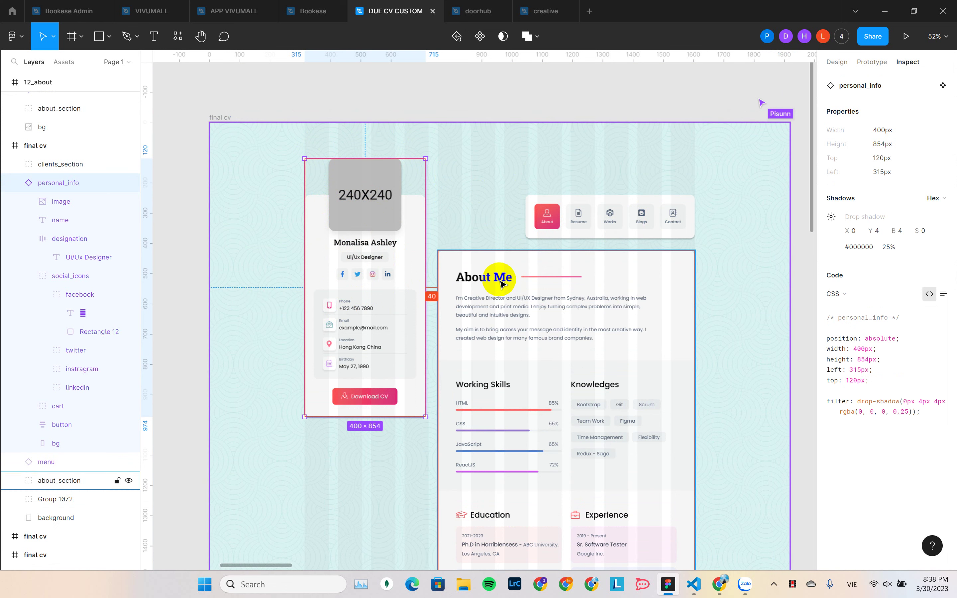
Box-select the main sections of the final cv frame and clear the selection.
drag(197, 74, 623, 413)
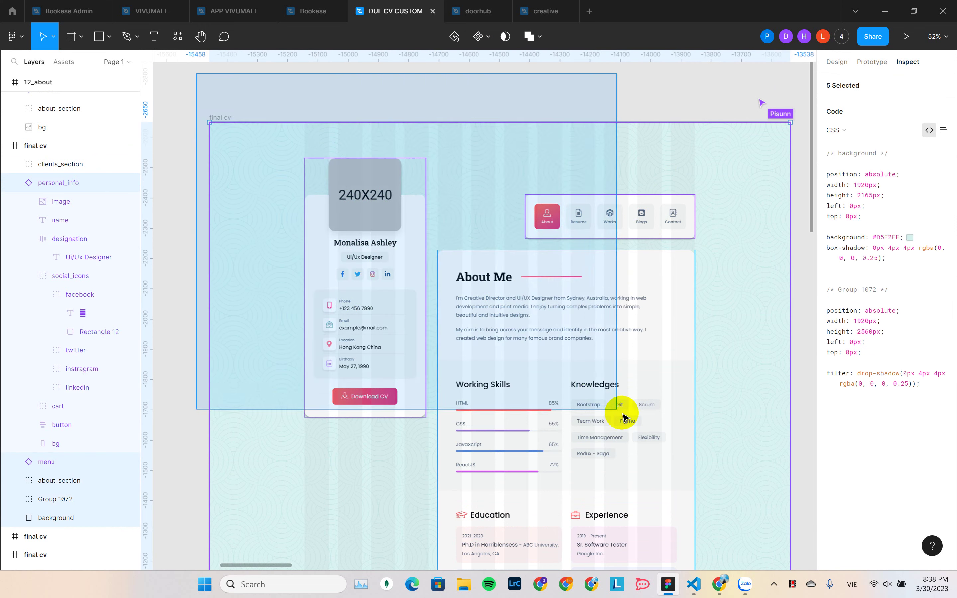
click(401, 269)
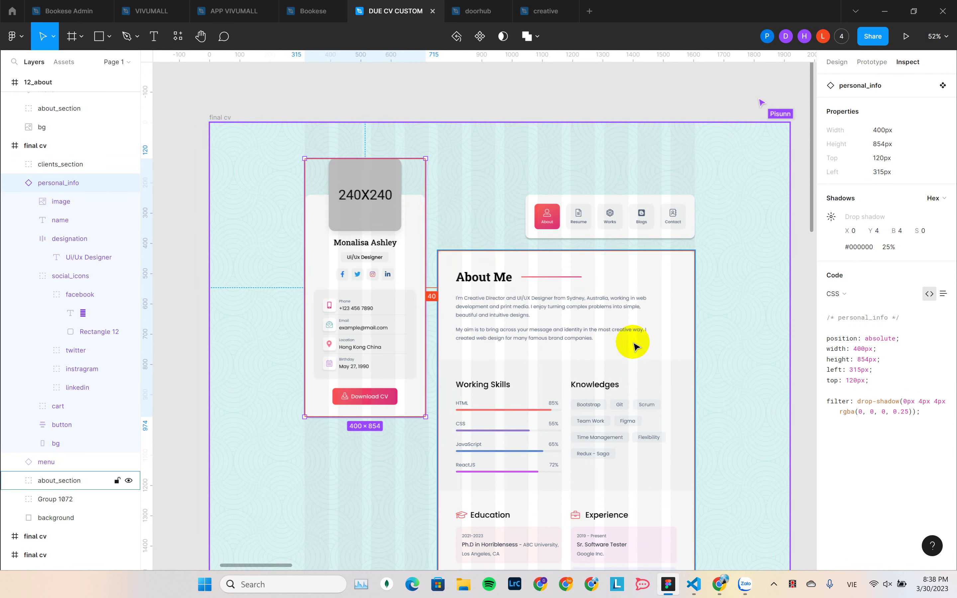
click(534, 113)
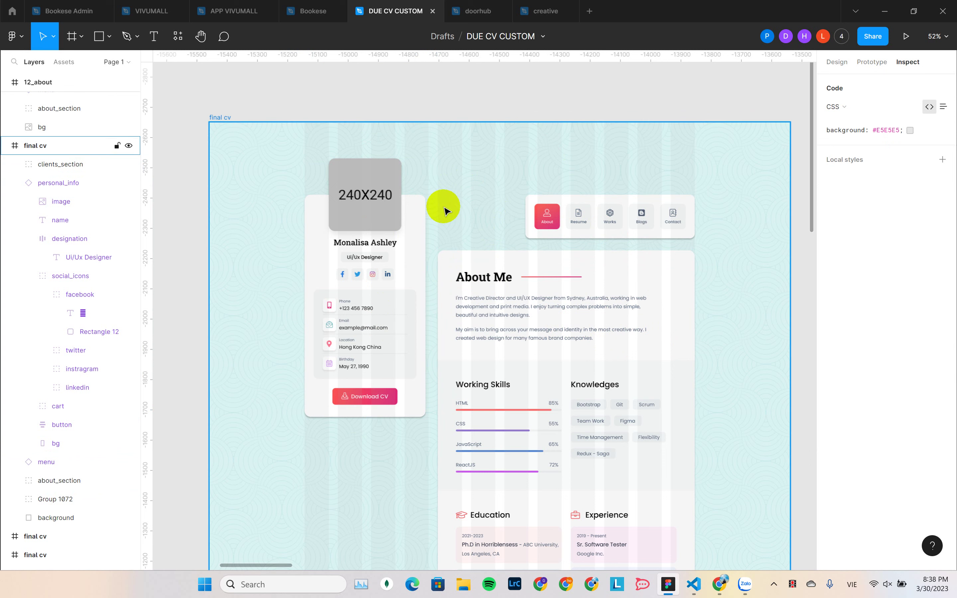
Select personal_info and measure its distances to the final cv frame and the About Me paragraph.
click(351, 220)
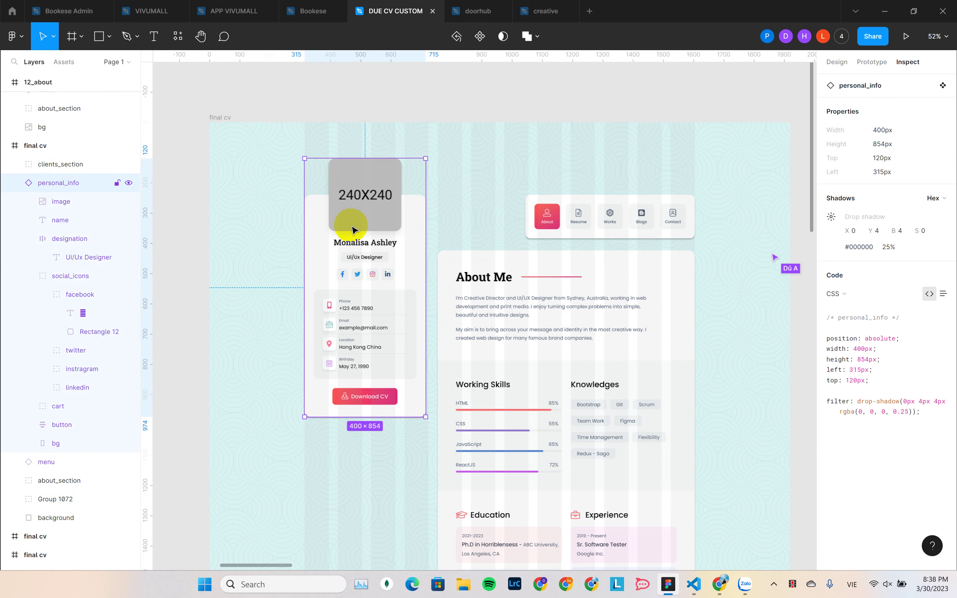
key(alt)
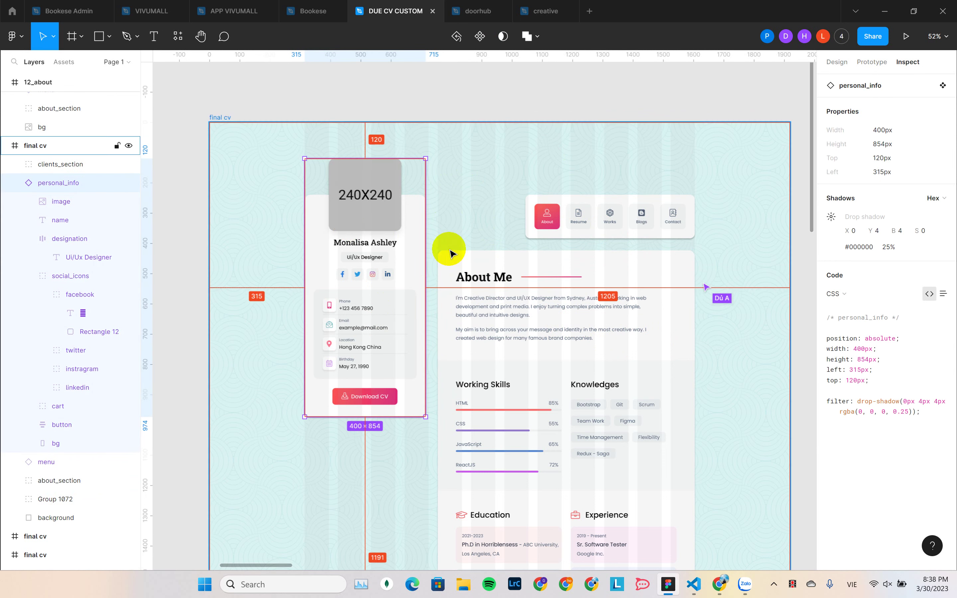
scroll(454, 316, up, 5)
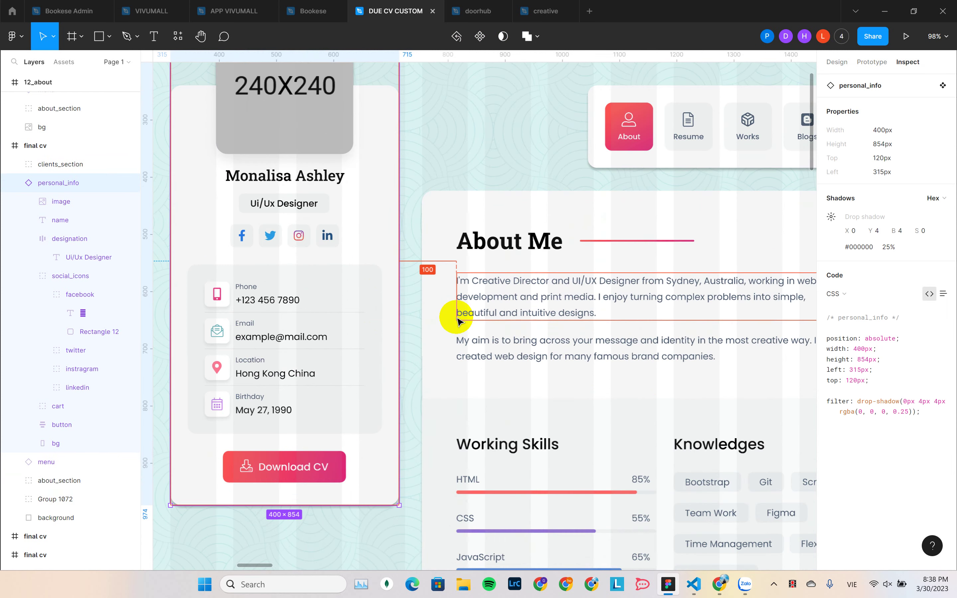
scroll(486, 320, up, 5)
scroll(474, 312, up, 6)
scroll(474, 313, left, 8)
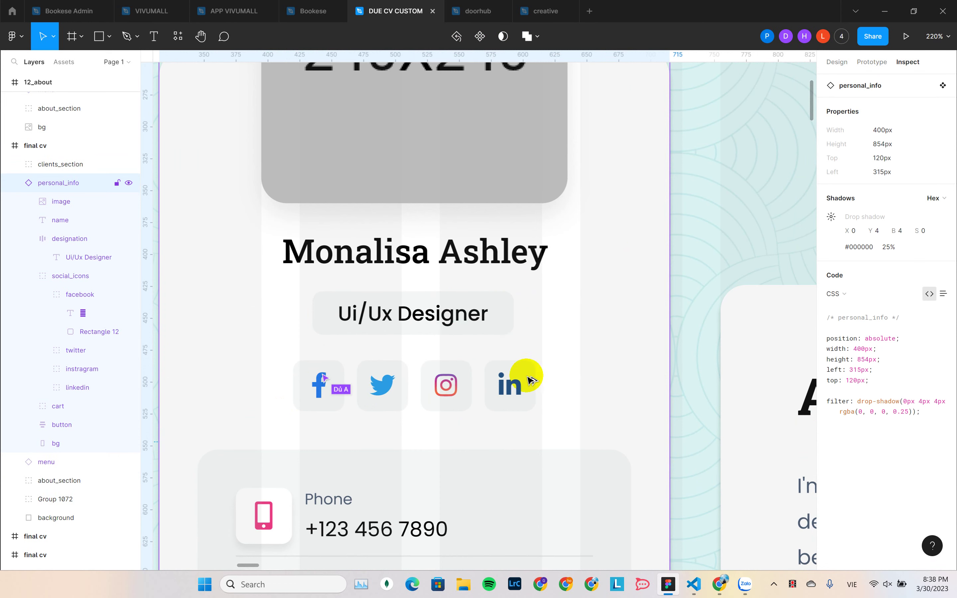
key(alt+Tab)
key(alt+Tab)
key(alt+Tab)
key(Tab)
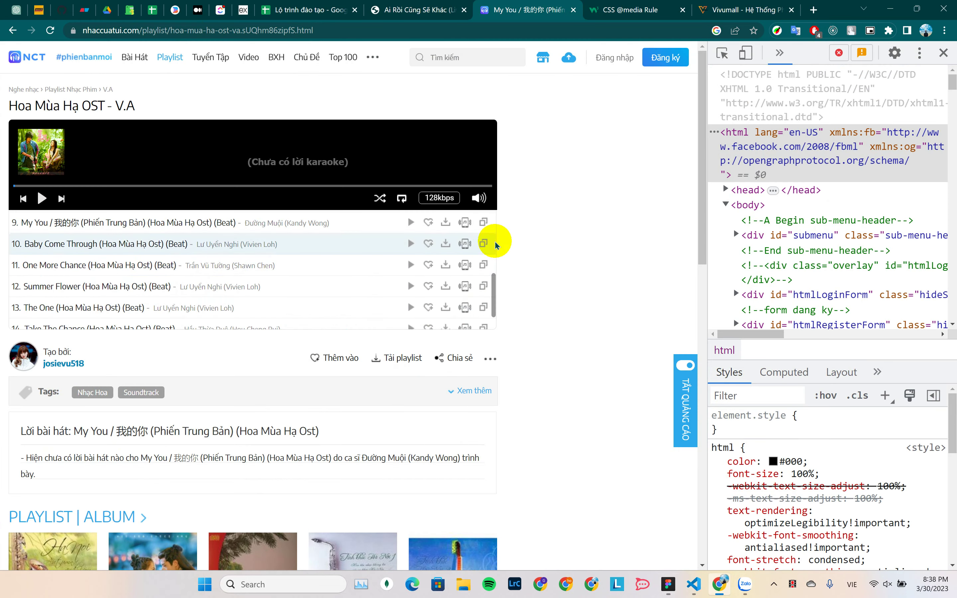
click(627, 10)
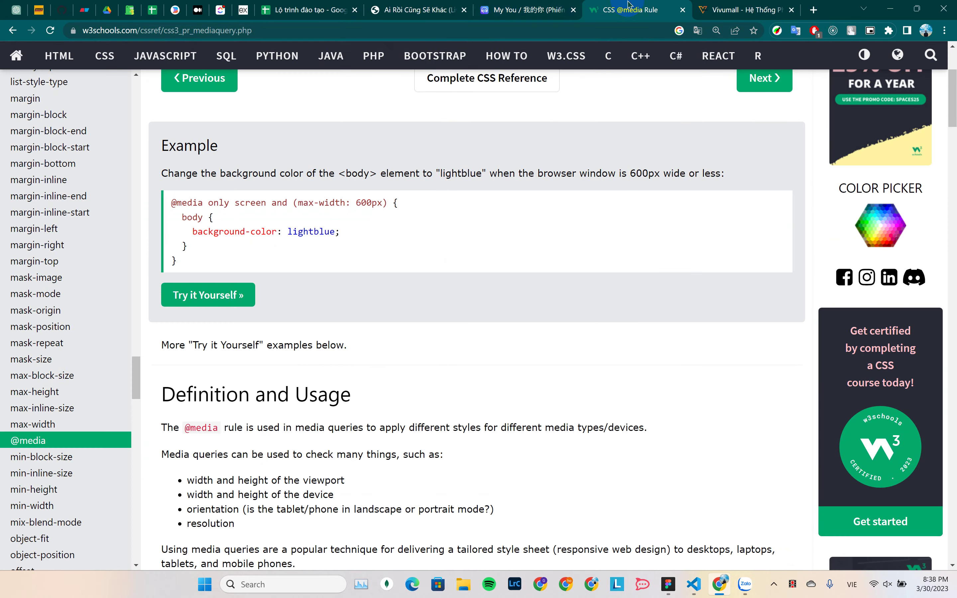
click(437, 10)
key(ctrl+shift+c)
key(alt+Tab)
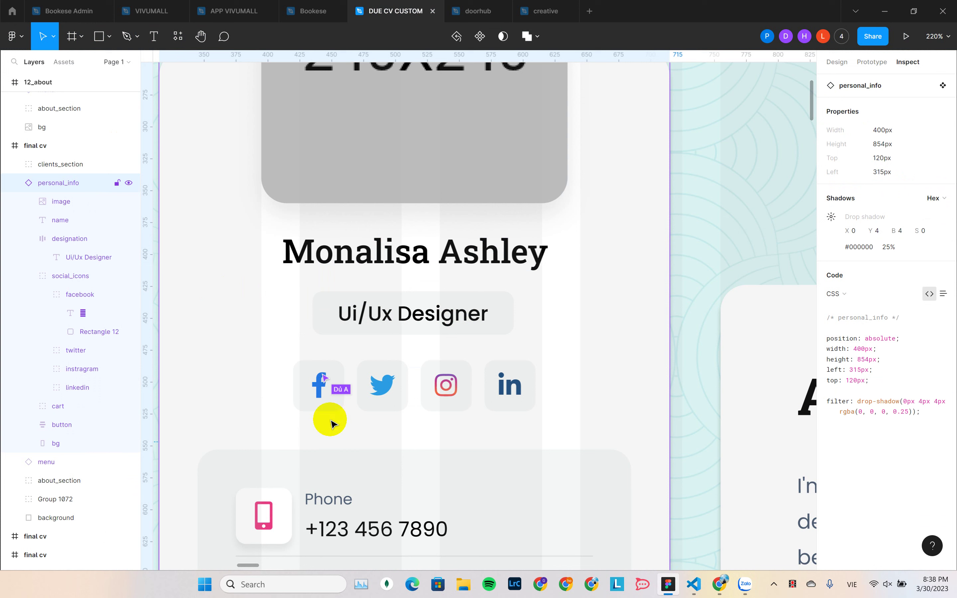
Select the Facebook icon's text glyph inside social_icons and examine its font, size and colour properties.
click(321, 384)
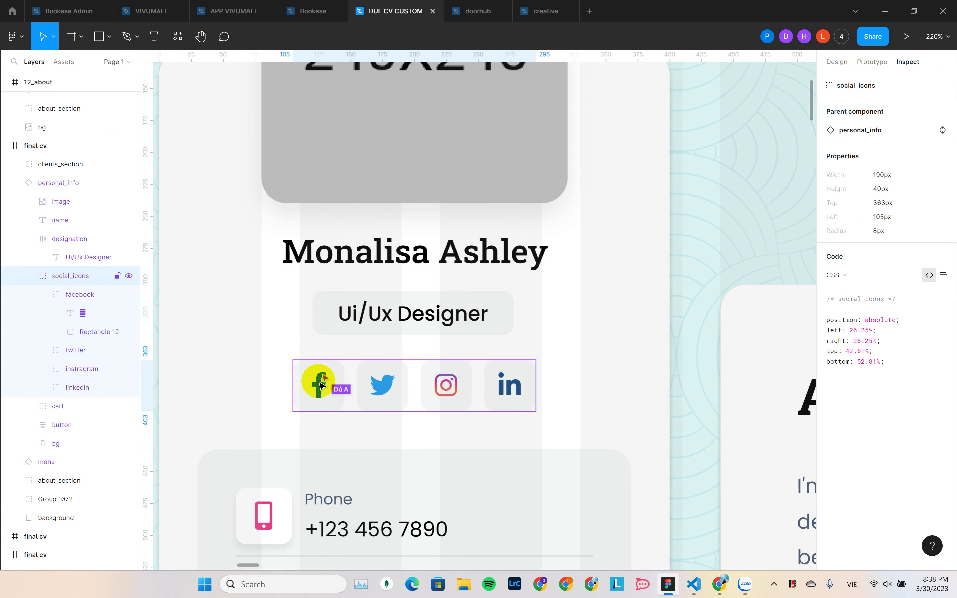
click(321, 383)
click(321, 387)
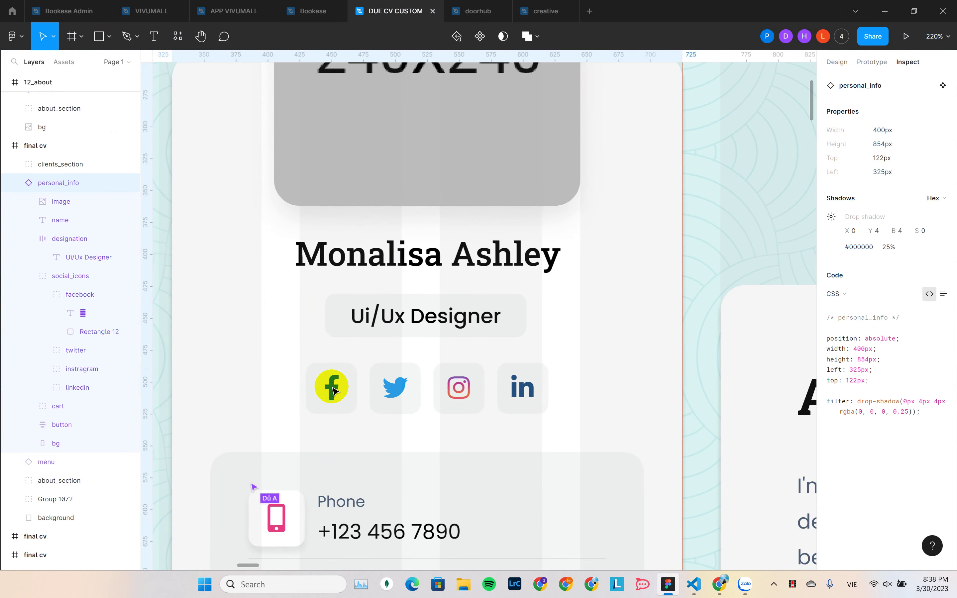
double_click(322, 385)
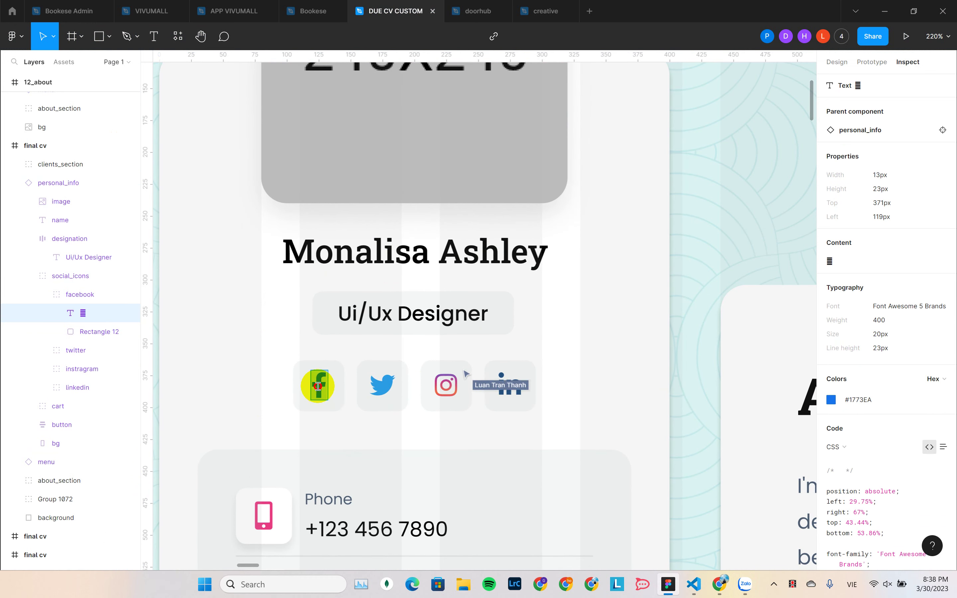
key(Escape)
click(319, 386)
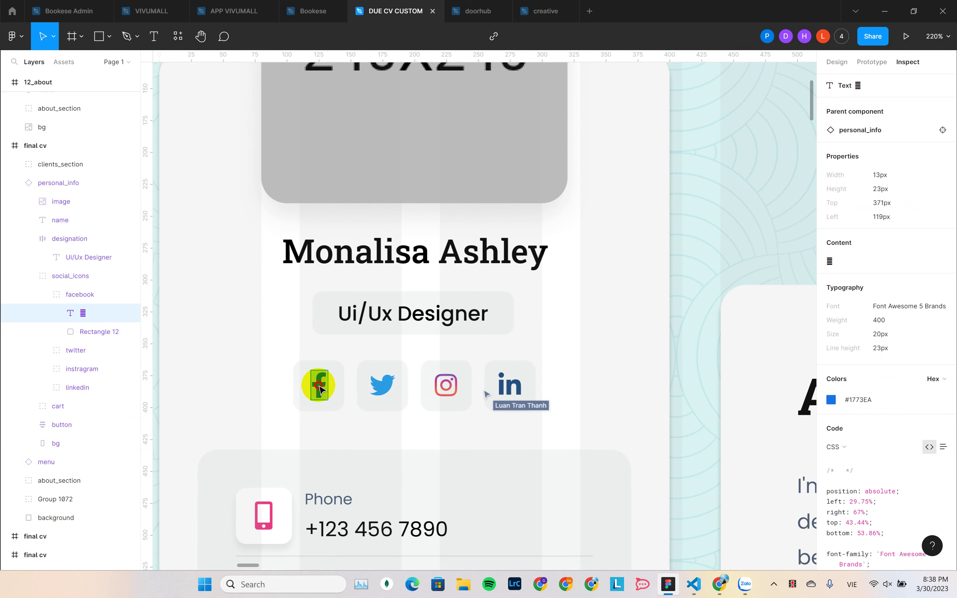
click(93, 315)
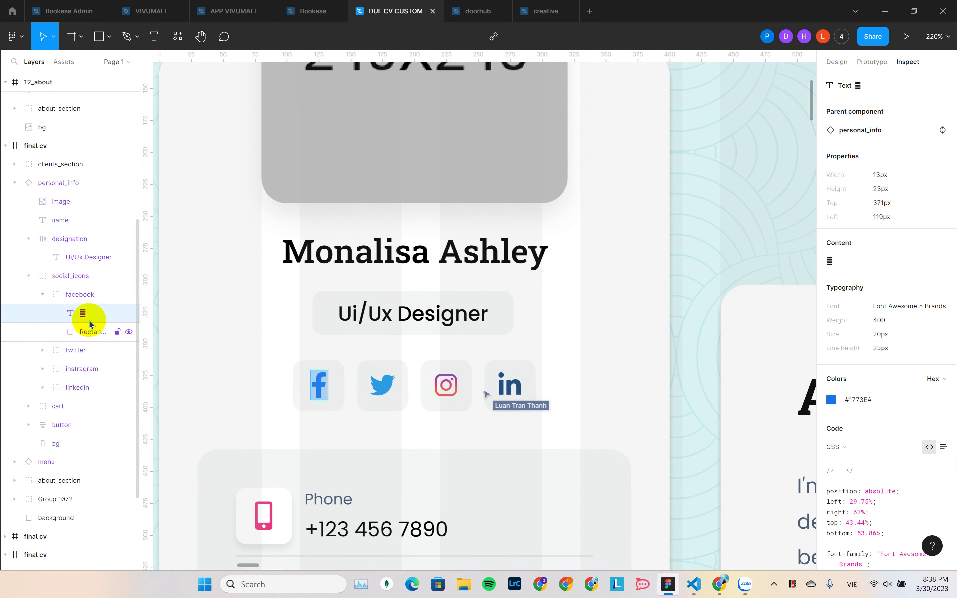
click(87, 318)
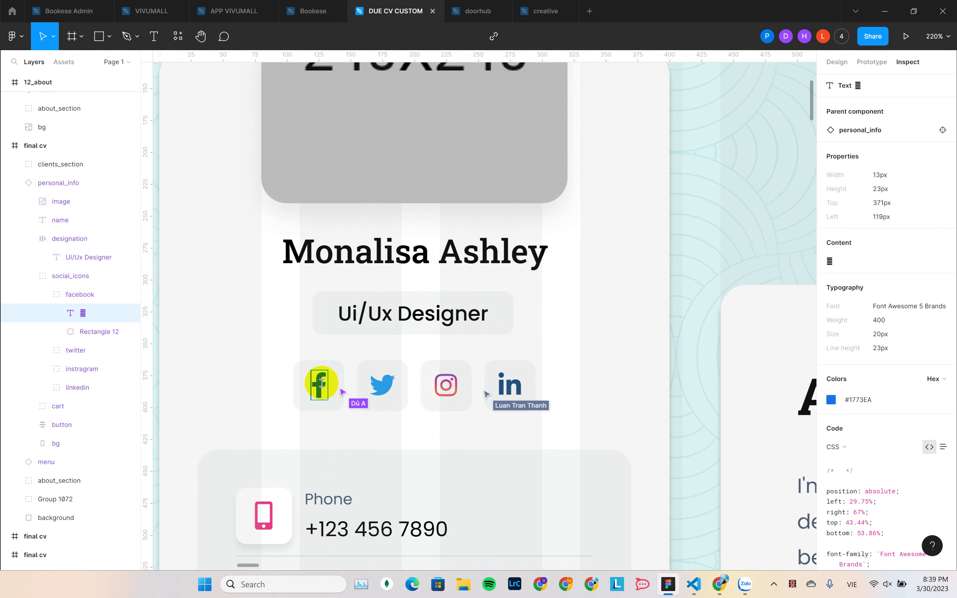
Compare the inspect properties of the facebook group and the text glyph inside it in social_icons.
click(84, 300)
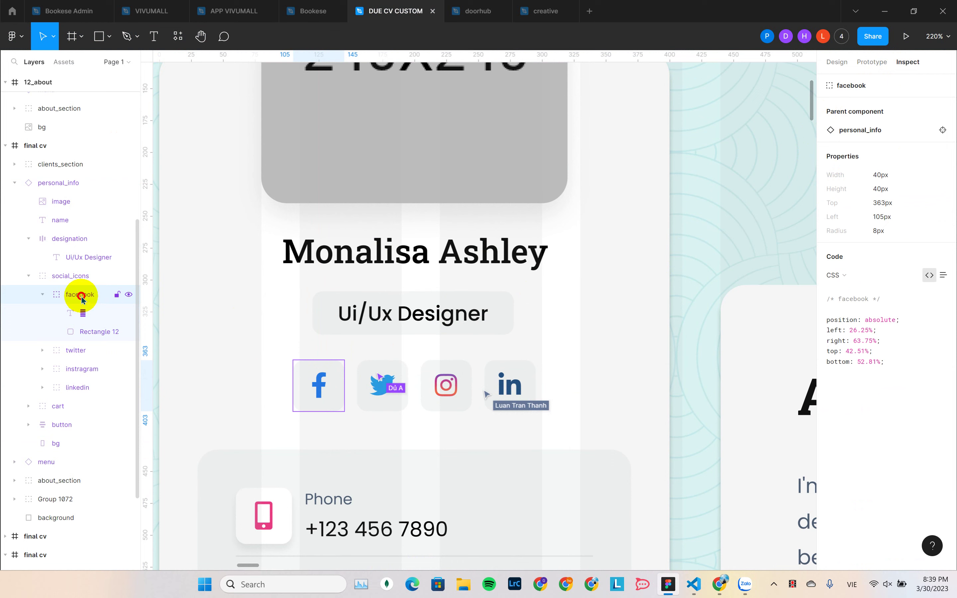
click(77, 315)
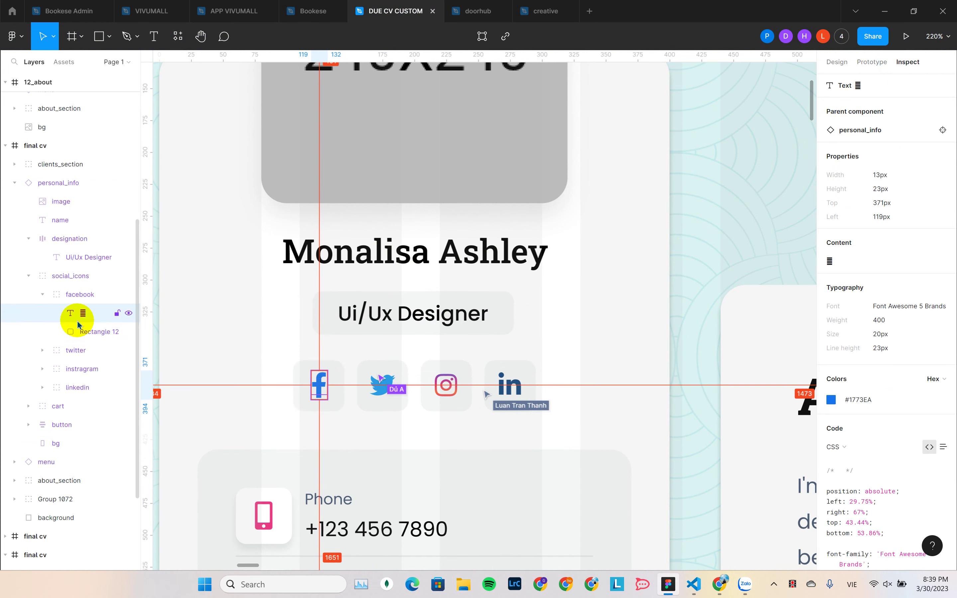
click(81, 330)
click(79, 314)
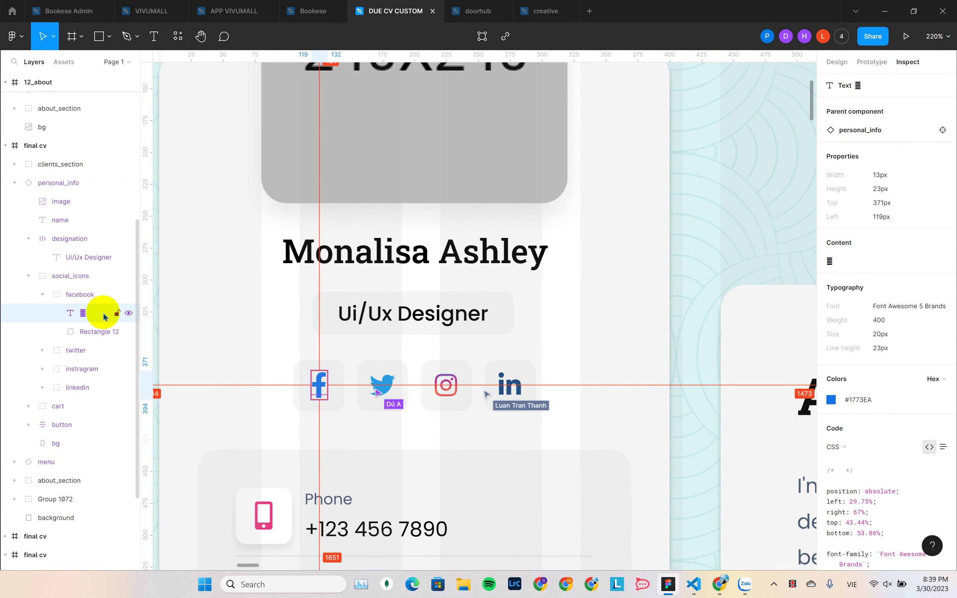
click(908, 63)
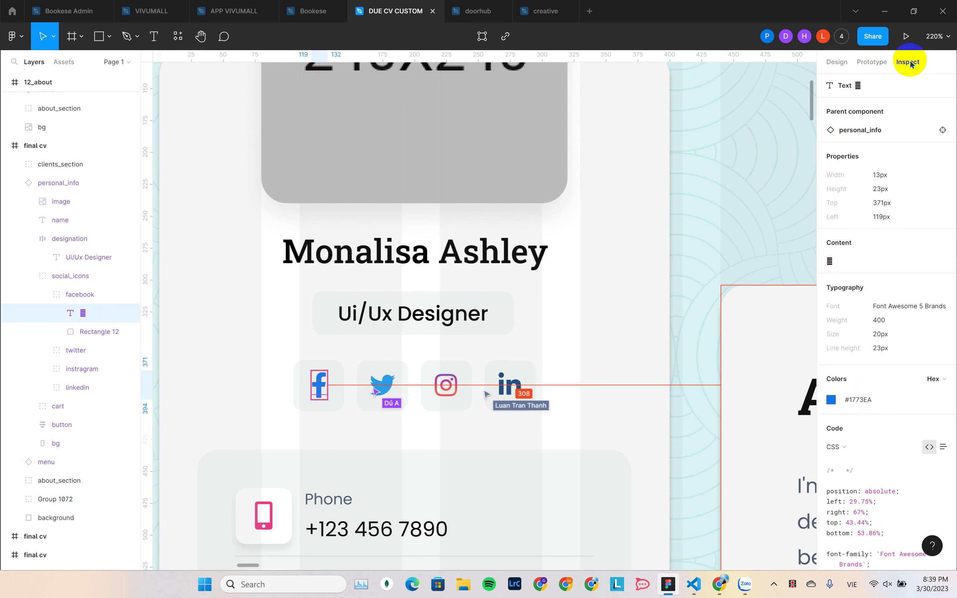
click(26, 297)
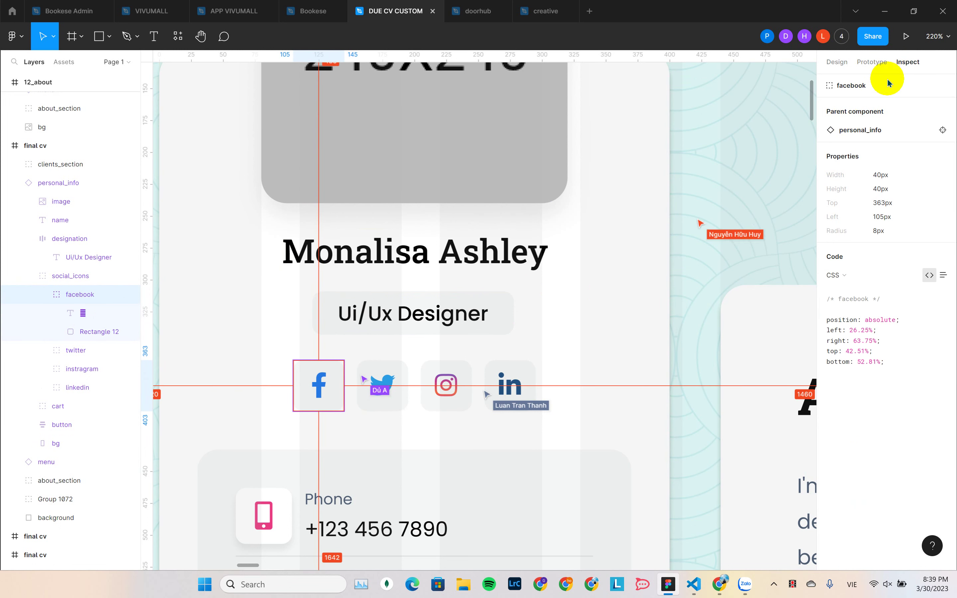
Select the Facebook icon's glyph on the canvas and look through its available object actions, including the Widgets options, without applying any.
double_click(316, 383)
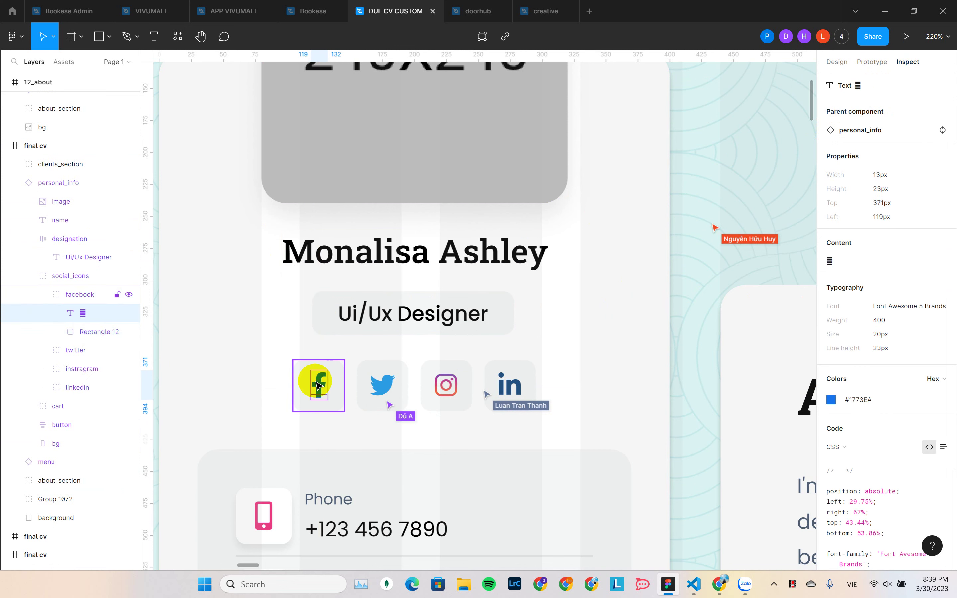
right_click(316, 383)
mouse_move(316, 383)
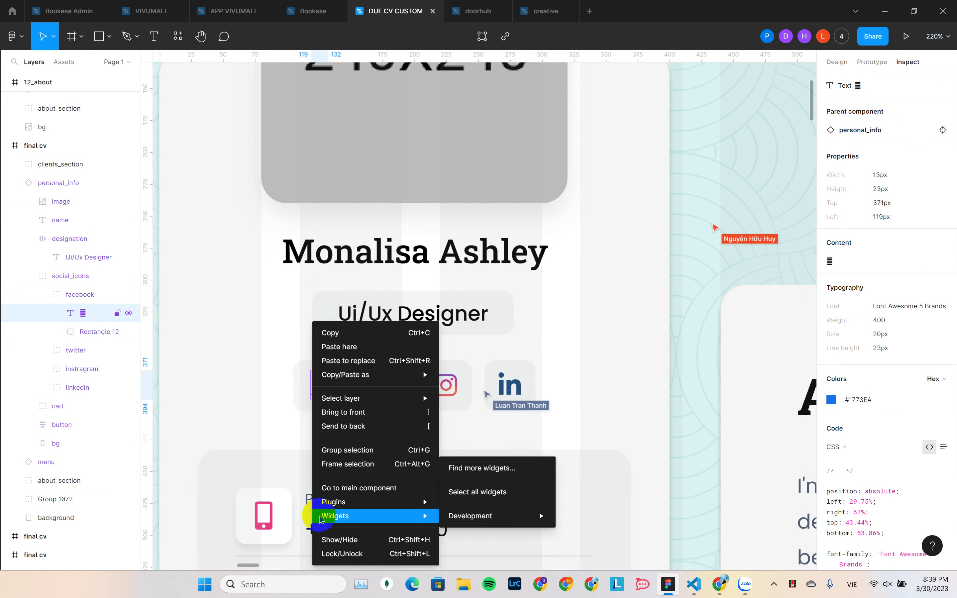
click(327, 540)
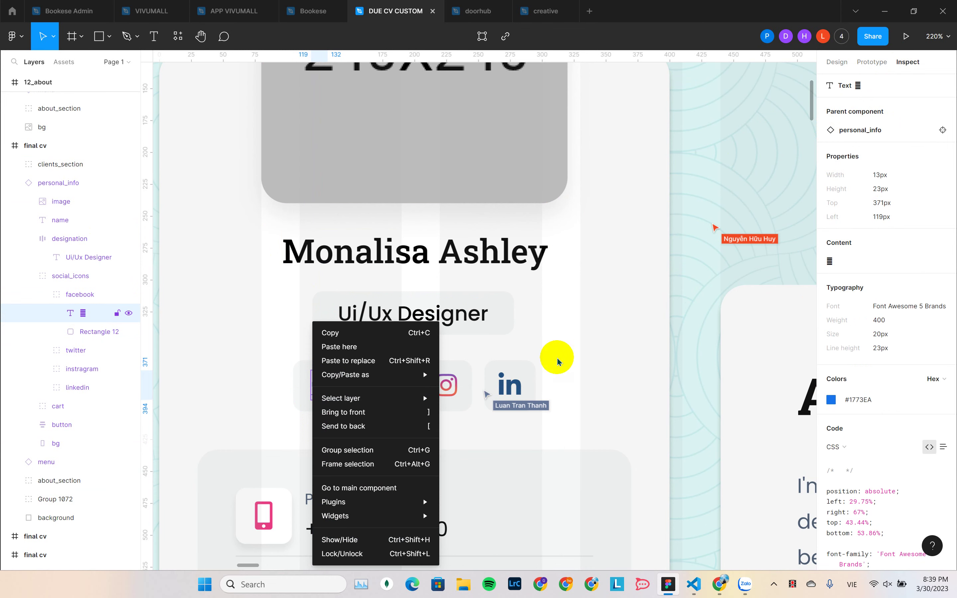
click(733, 237)
scroll(733, 237, down, 10)
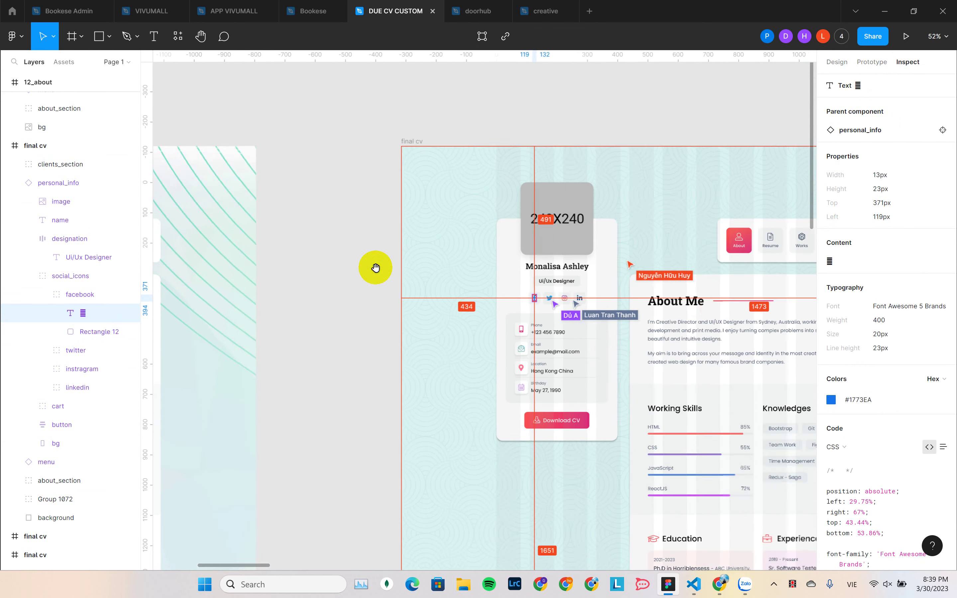
Switch to the VIVUMALL file and inspect the cart icon beside Sản phẩm in the product list frame's sidebar.
click(243, 11)
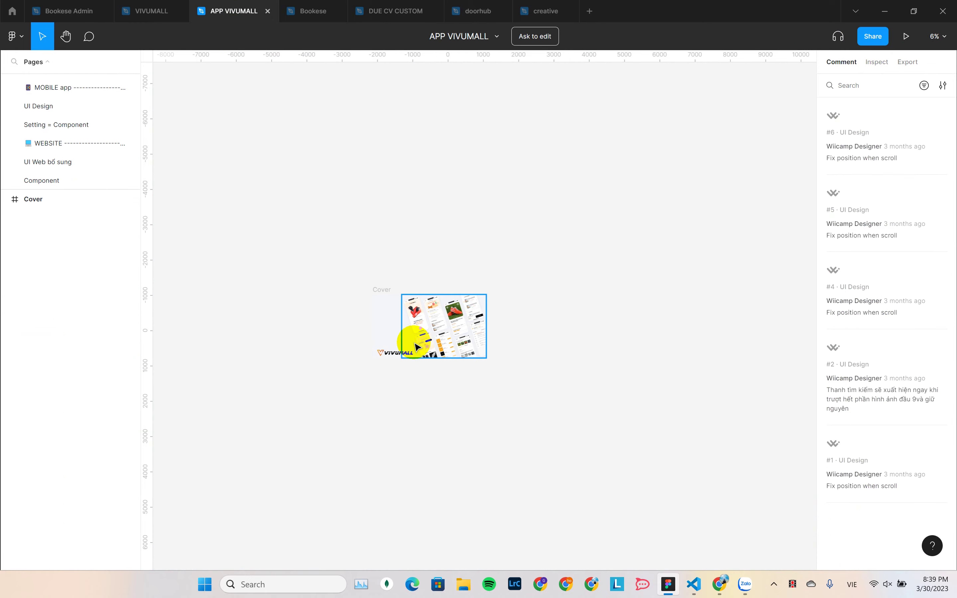
click(151, 10)
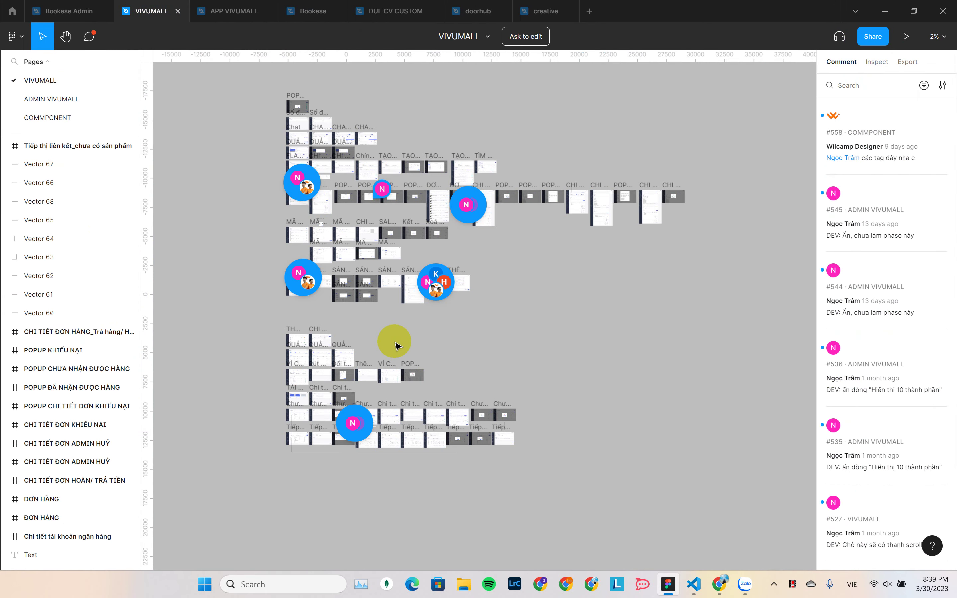
scroll(320, 299, up, 10)
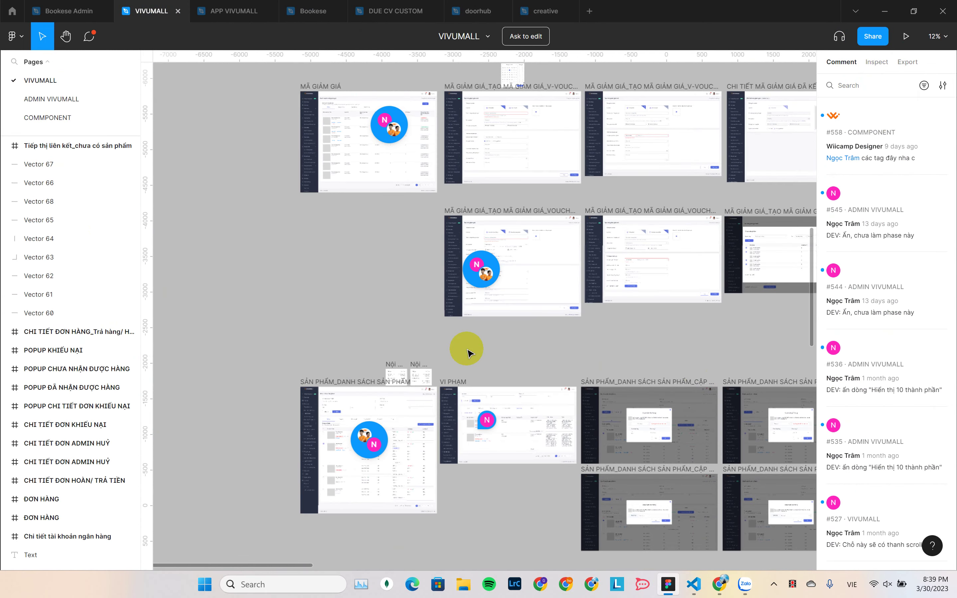
scroll(597, 295, down, 3)
scroll(449, 222, up, 10)
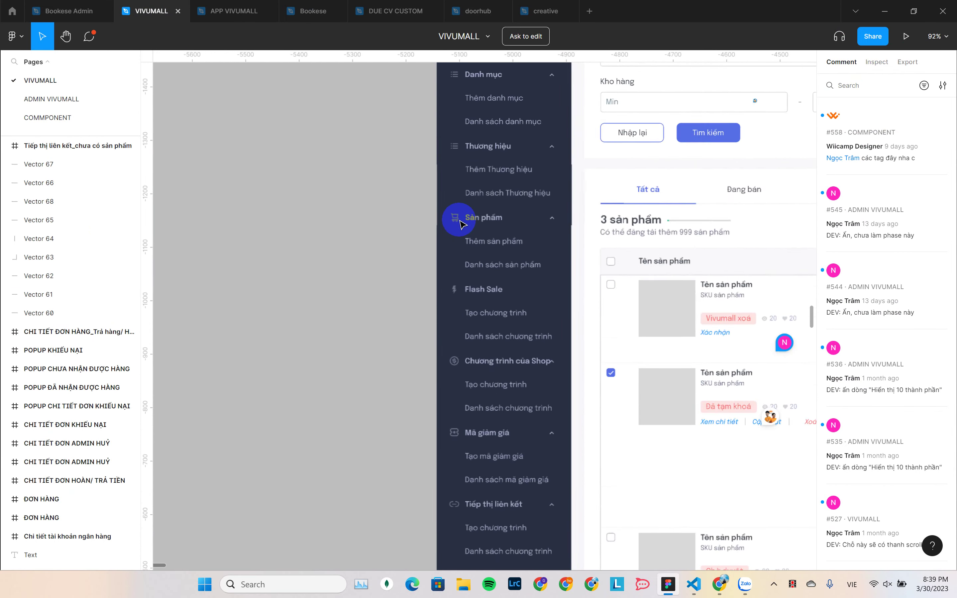
scroll(455, 316, up, 3)
scroll(445, 344, up, 5)
click(454, 353)
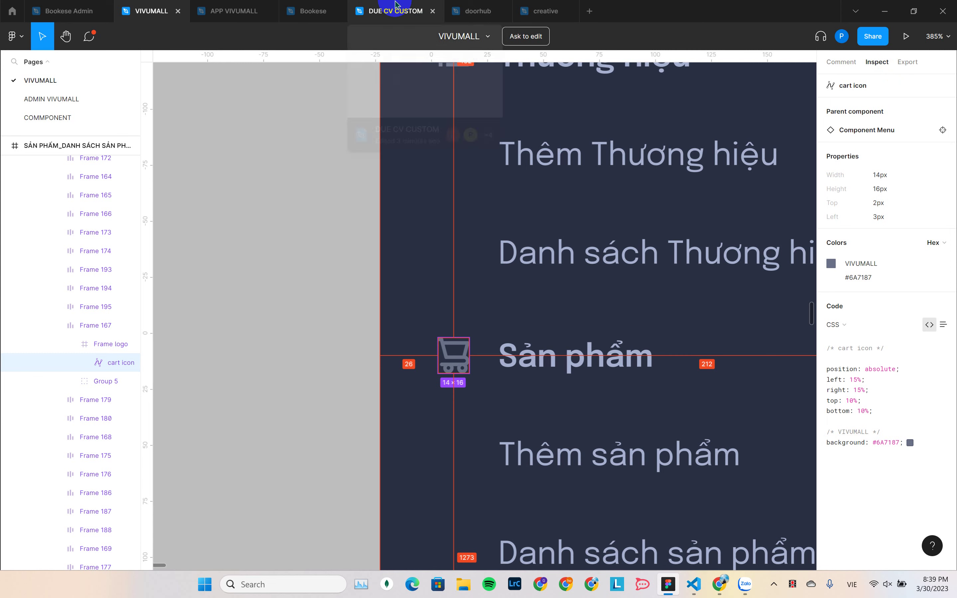
Return to the DUE CV CUSTOM file and examine the font properties of the About icon's text glyph inside the menu component.
click(406, 12)
click(438, 300)
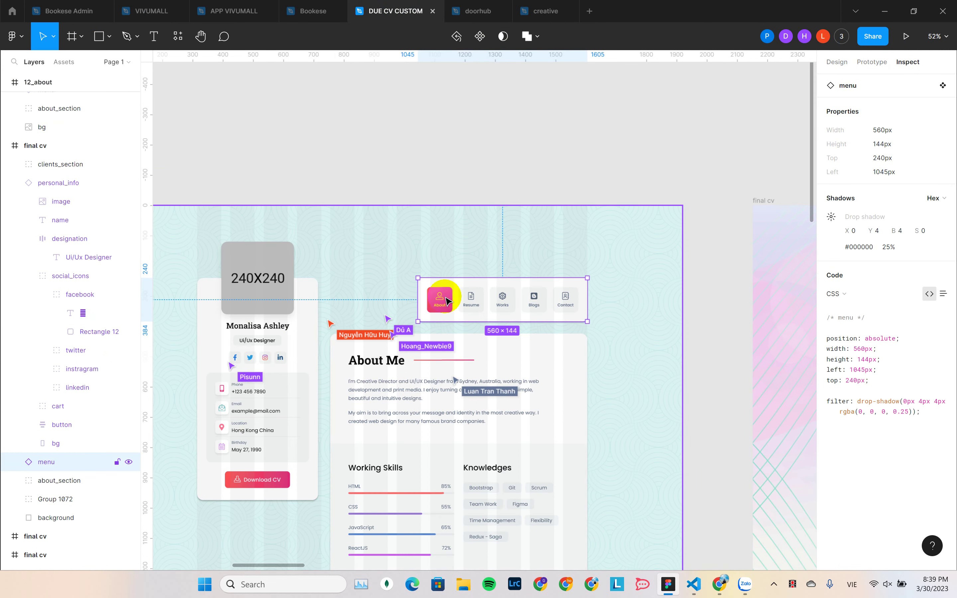
double_click(439, 302)
double_click(439, 301)
double_click(439, 302)
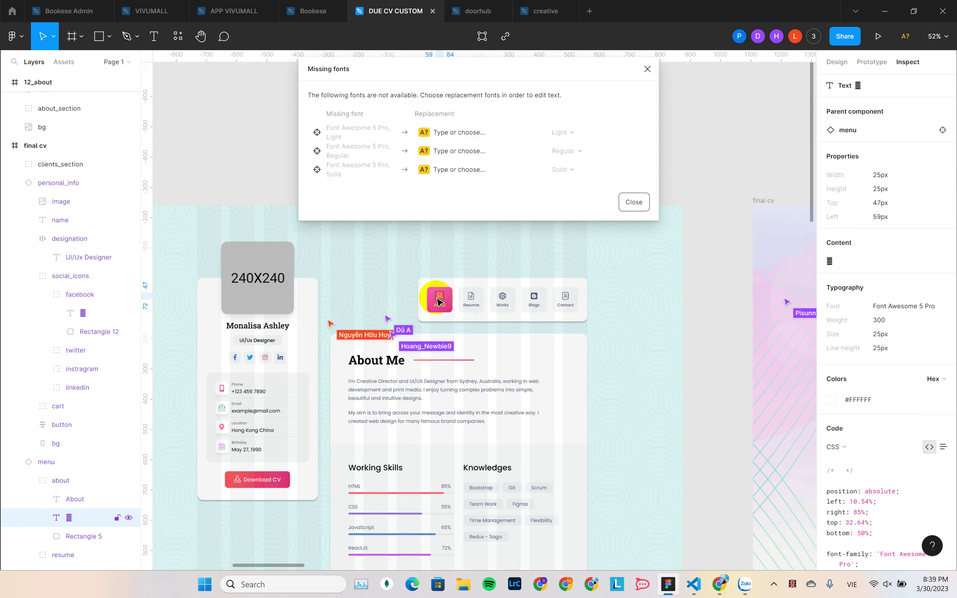
scroll(438, 301, up, 5)
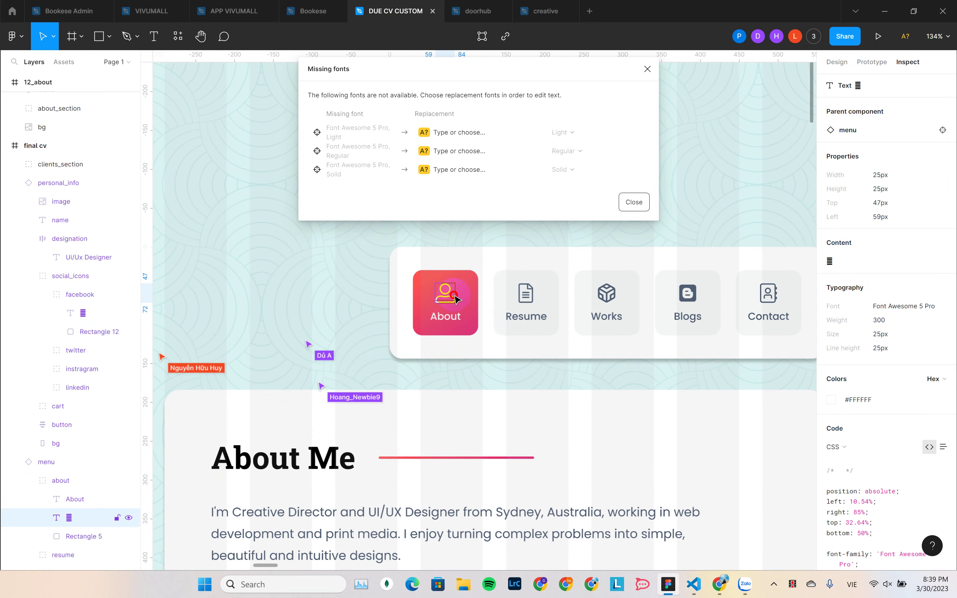
click(457, 299)
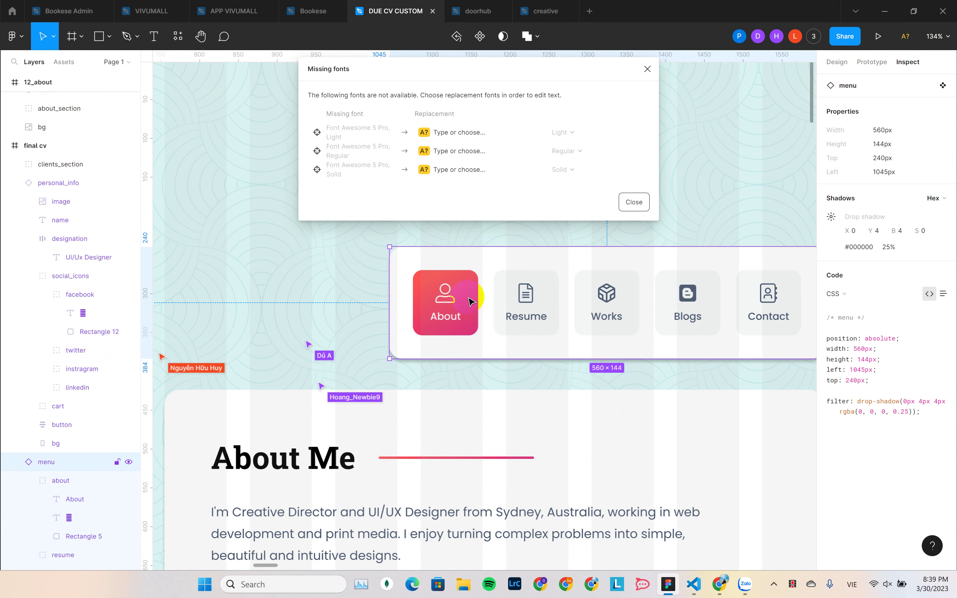
Dismiss the missing fonts dialog, reselect the About icon's glyph and look through its available object actions.
click(647, 69)
click(454, 303)
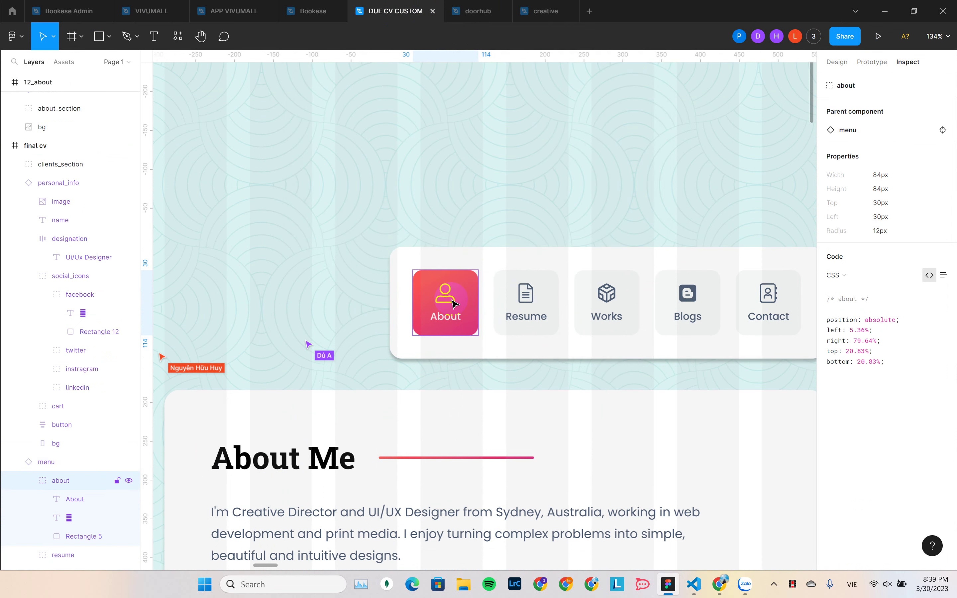
click(450, 302)
double_click(450, 300)
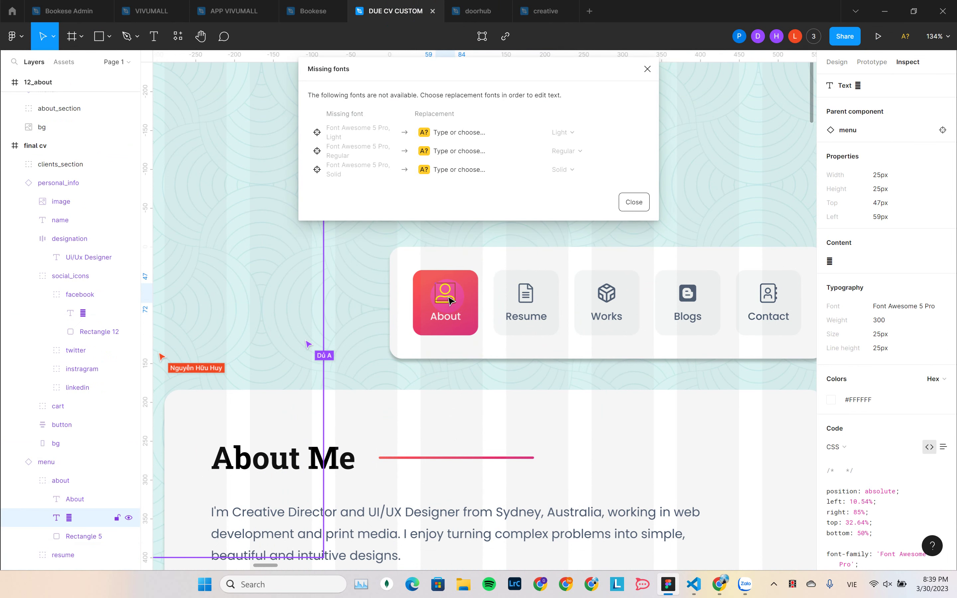
click(624, 204)
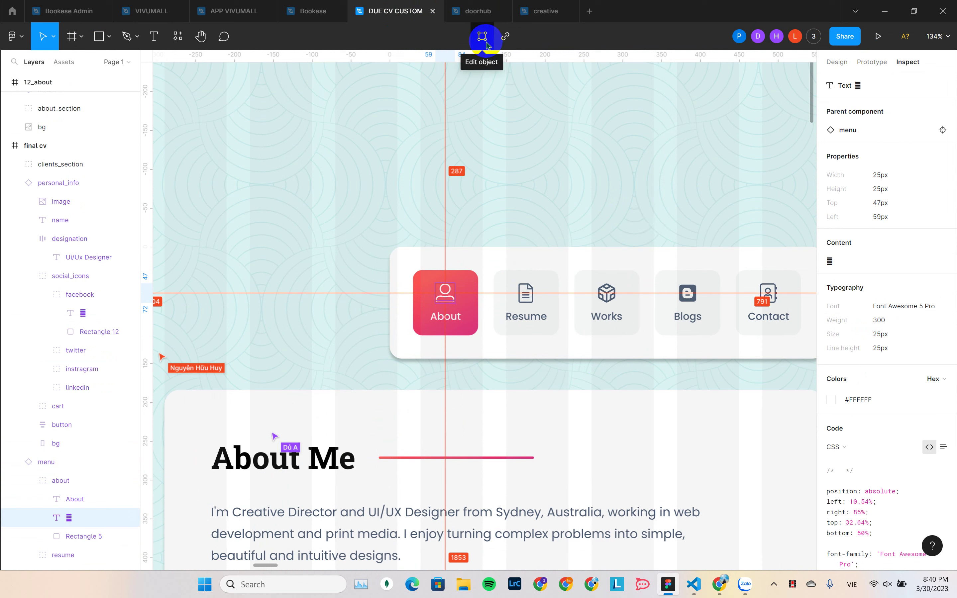
right_click(439, 296)
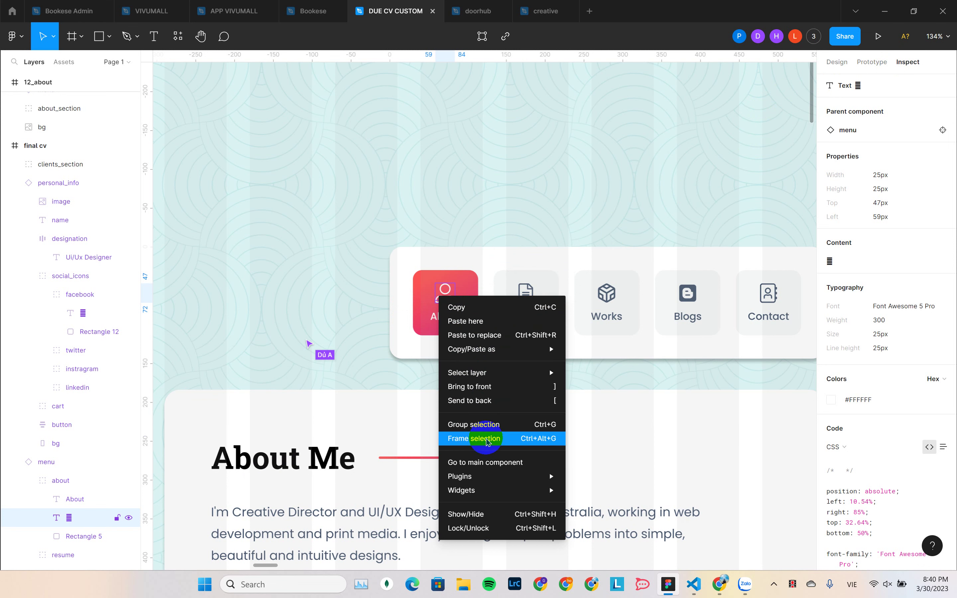
key(Escape)
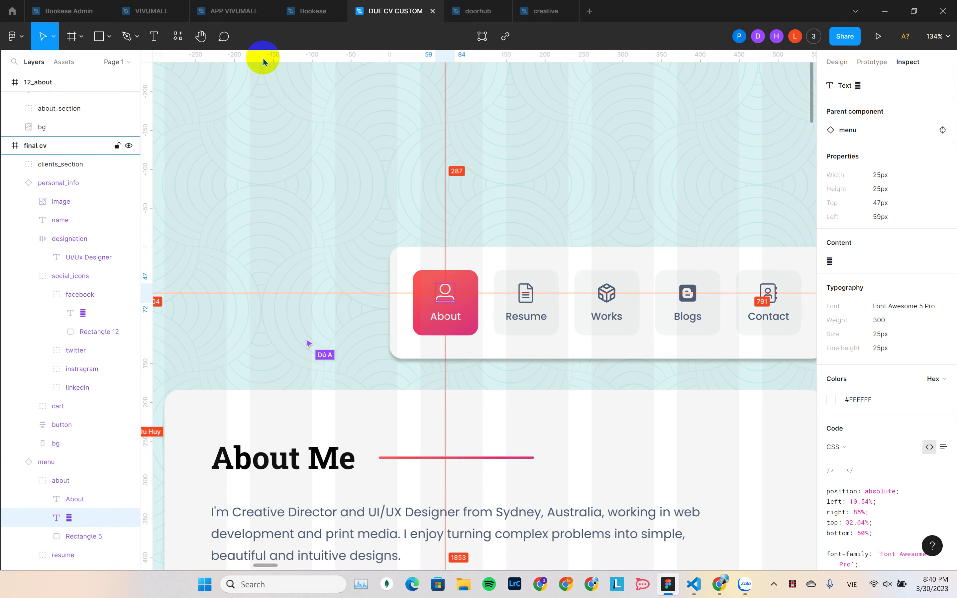
Go back to the VIVUMALL file and review the cart icon's size, colour and CSS code for comparison.
click(249, 10)
click(152, 10)
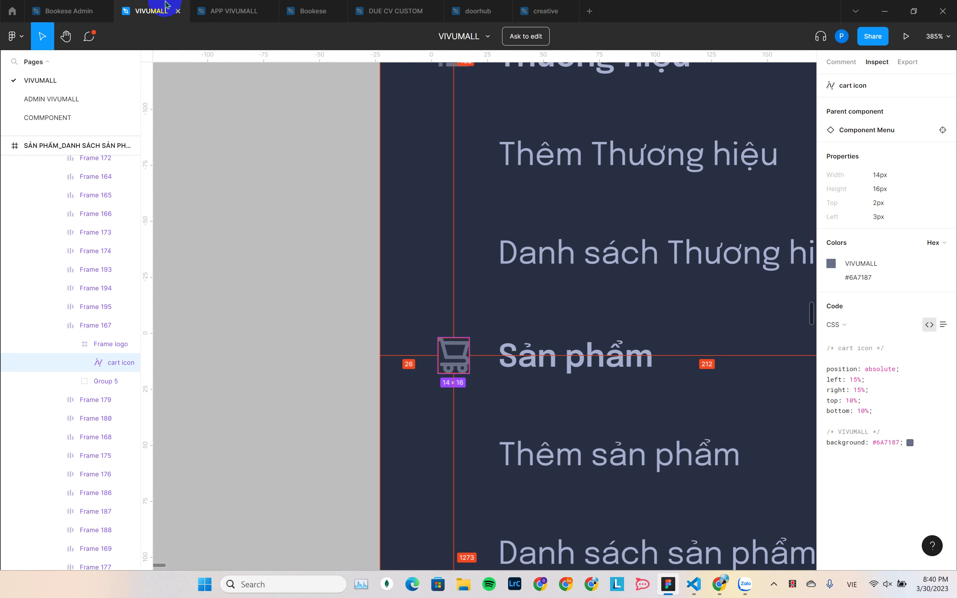
click(457, 367)
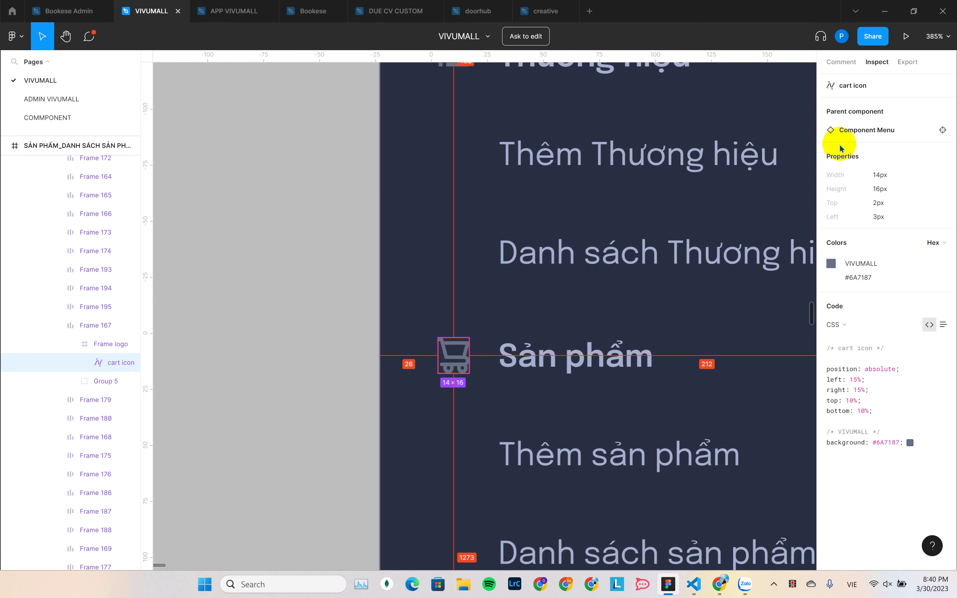
click(907, 63)
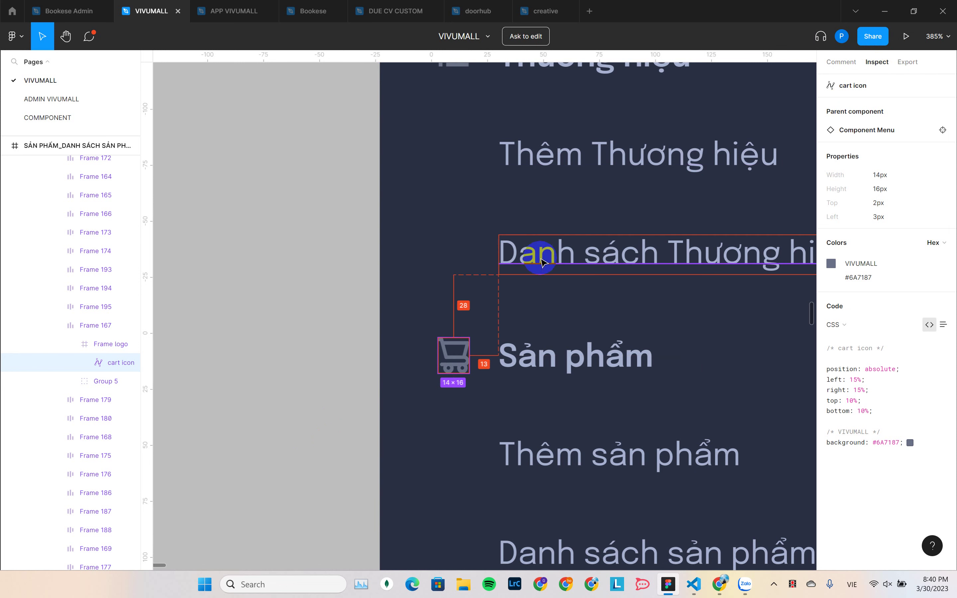
Reselect the cart icon beside Sản phẩm, add a 1x PNG export setting and show its export preview.
click(448, 352)
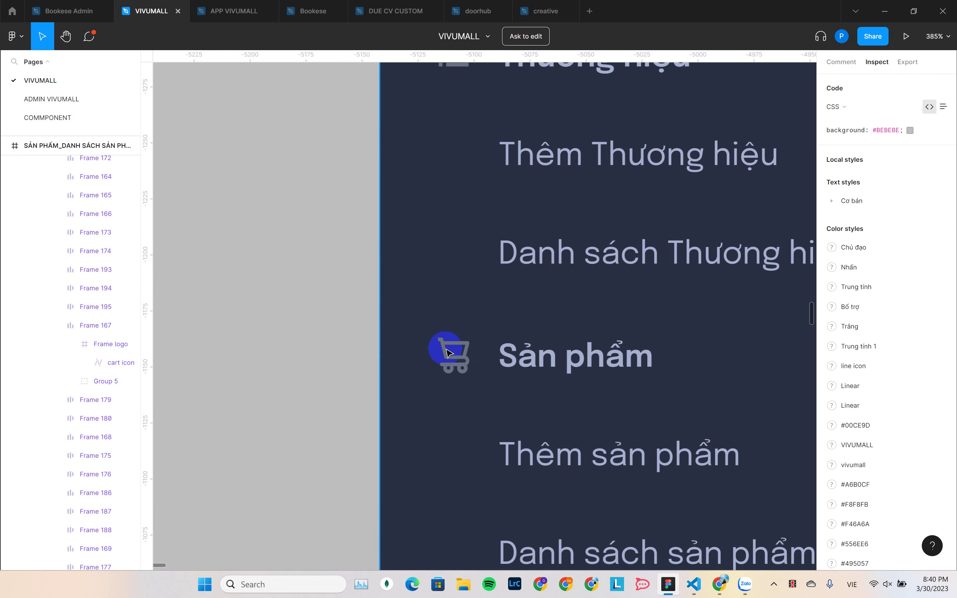
click(460, 366)
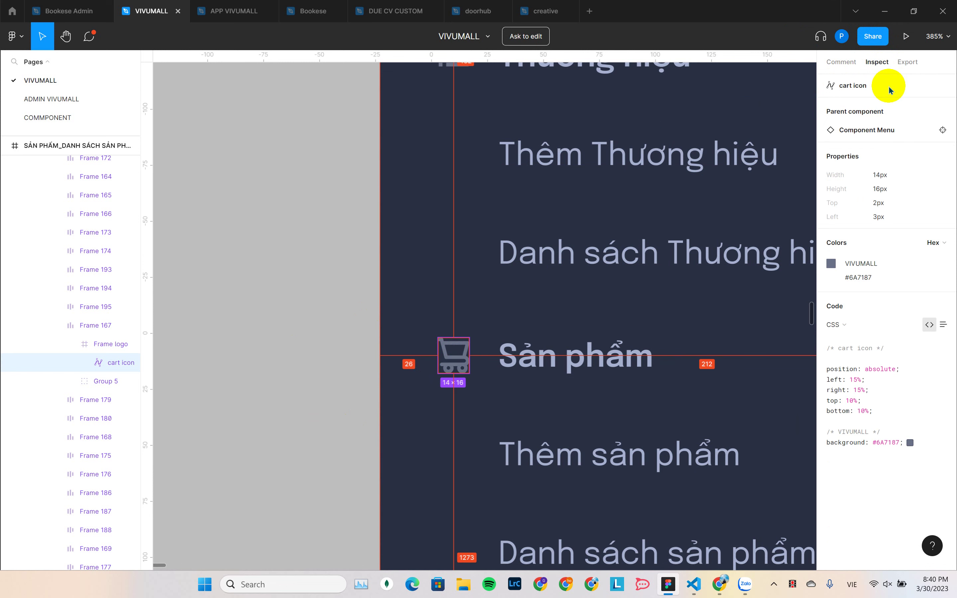
click(916, 62)
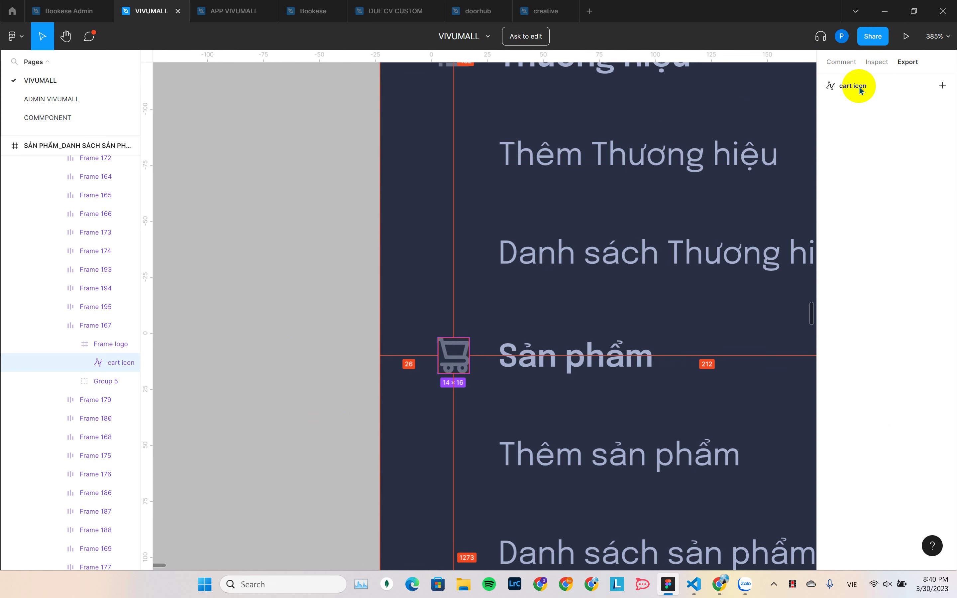
click(941, 85)
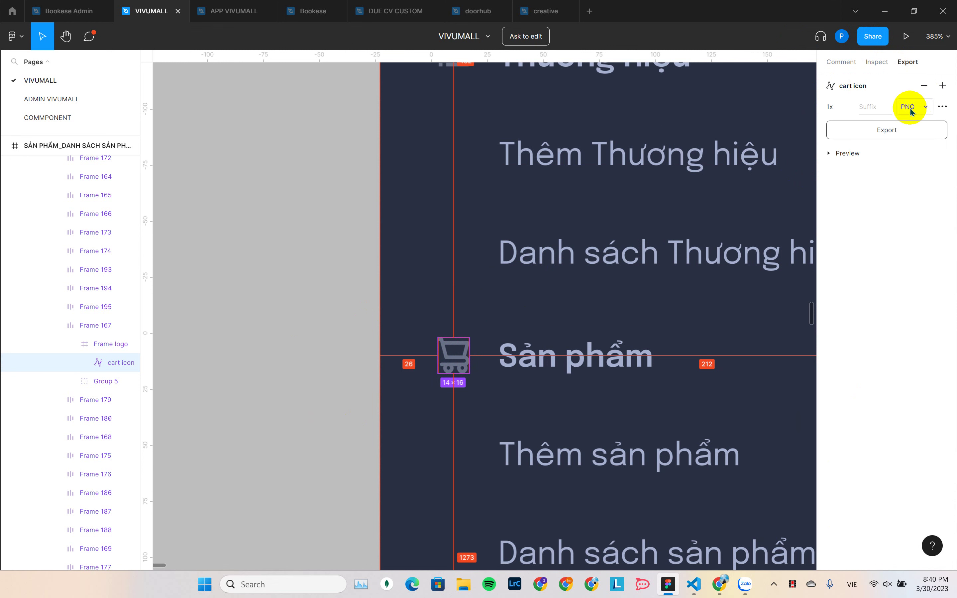
click(831, 153)
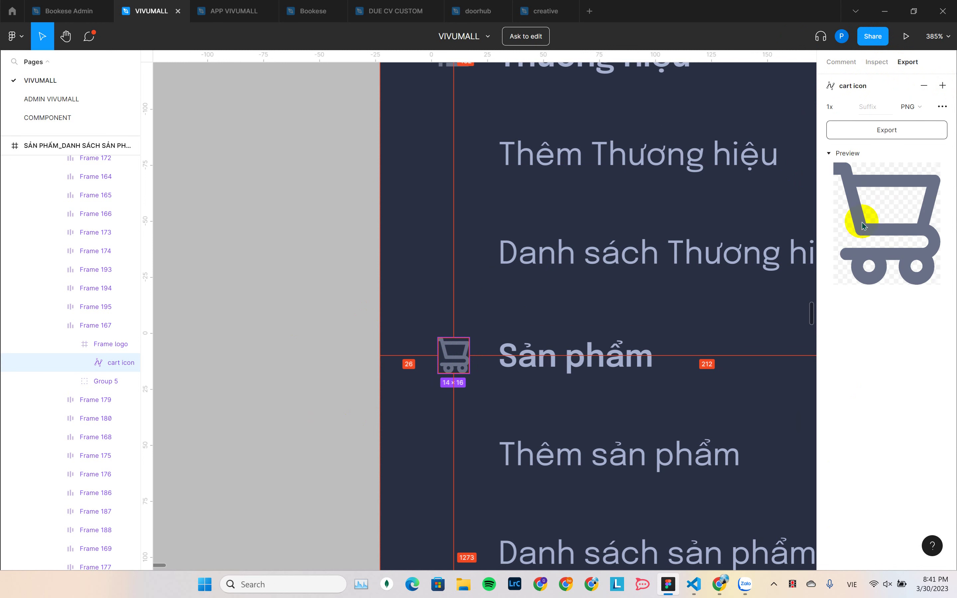